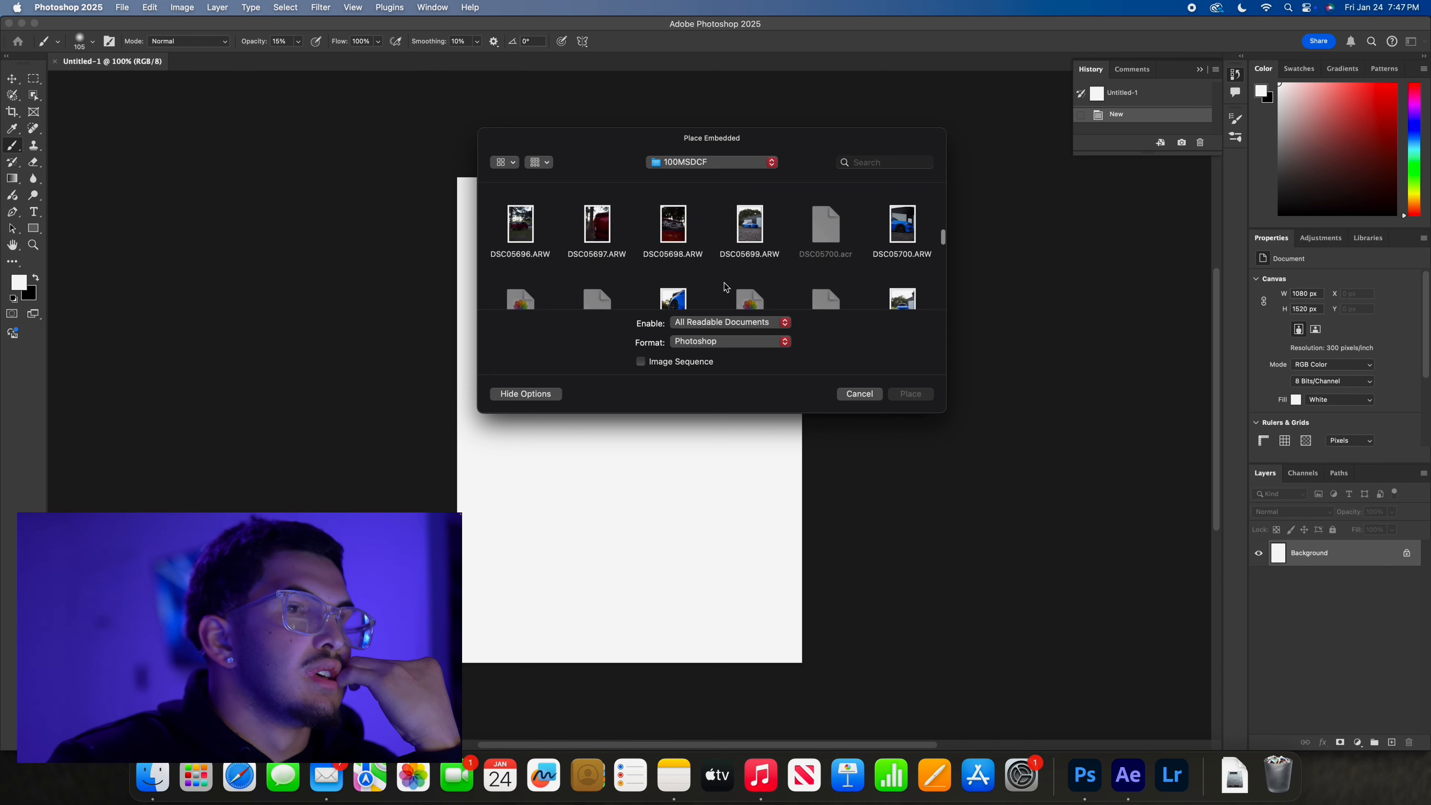
Place DSC05688.ARW from the 100MSDCF folder into the document and reset its Camera Raw edits to default.
{"action": "scroll", "coordinate": [727, 287], "scroll_direction": "down", "scroll_amount": 3}
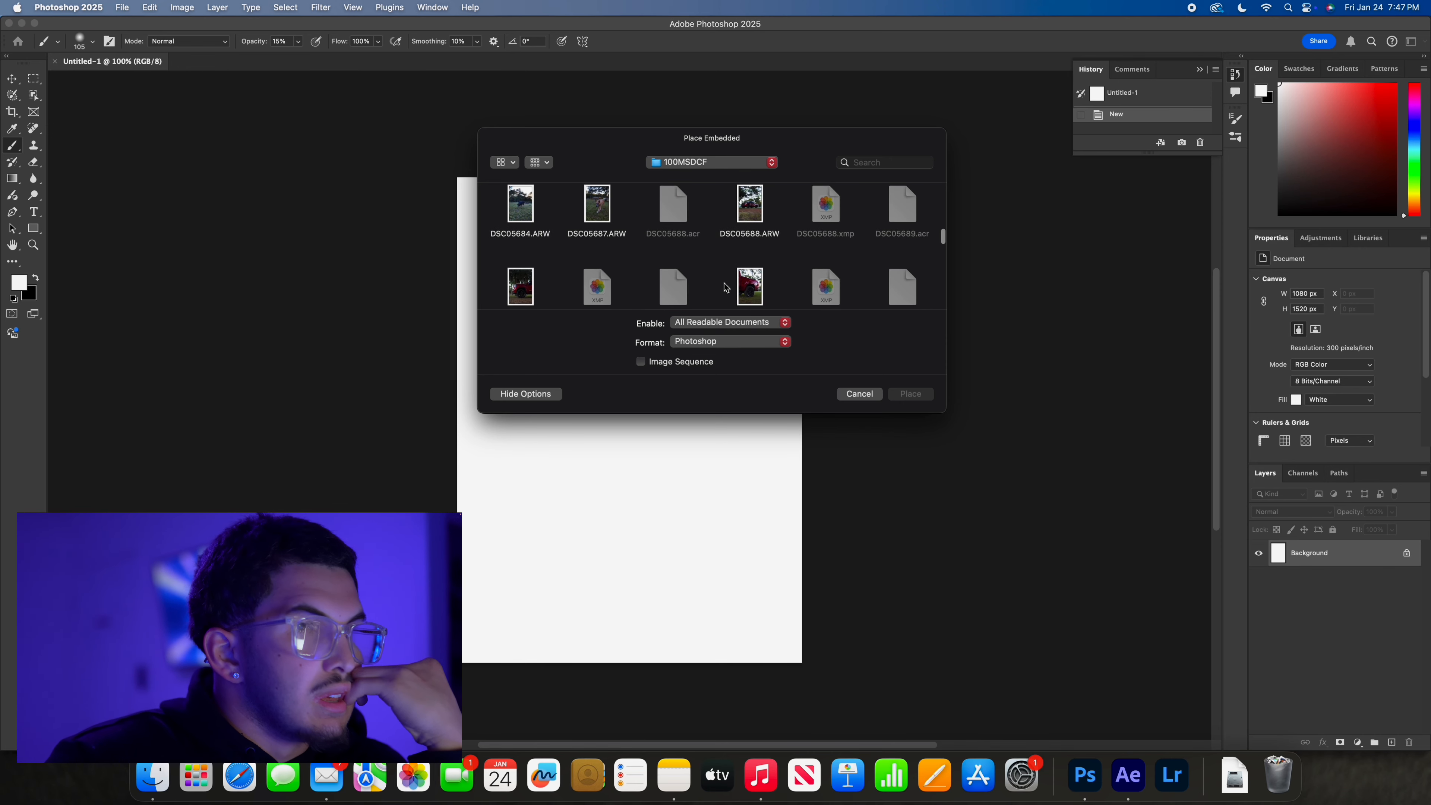
{"action": "double_click", "coordinate": [756, 240]}
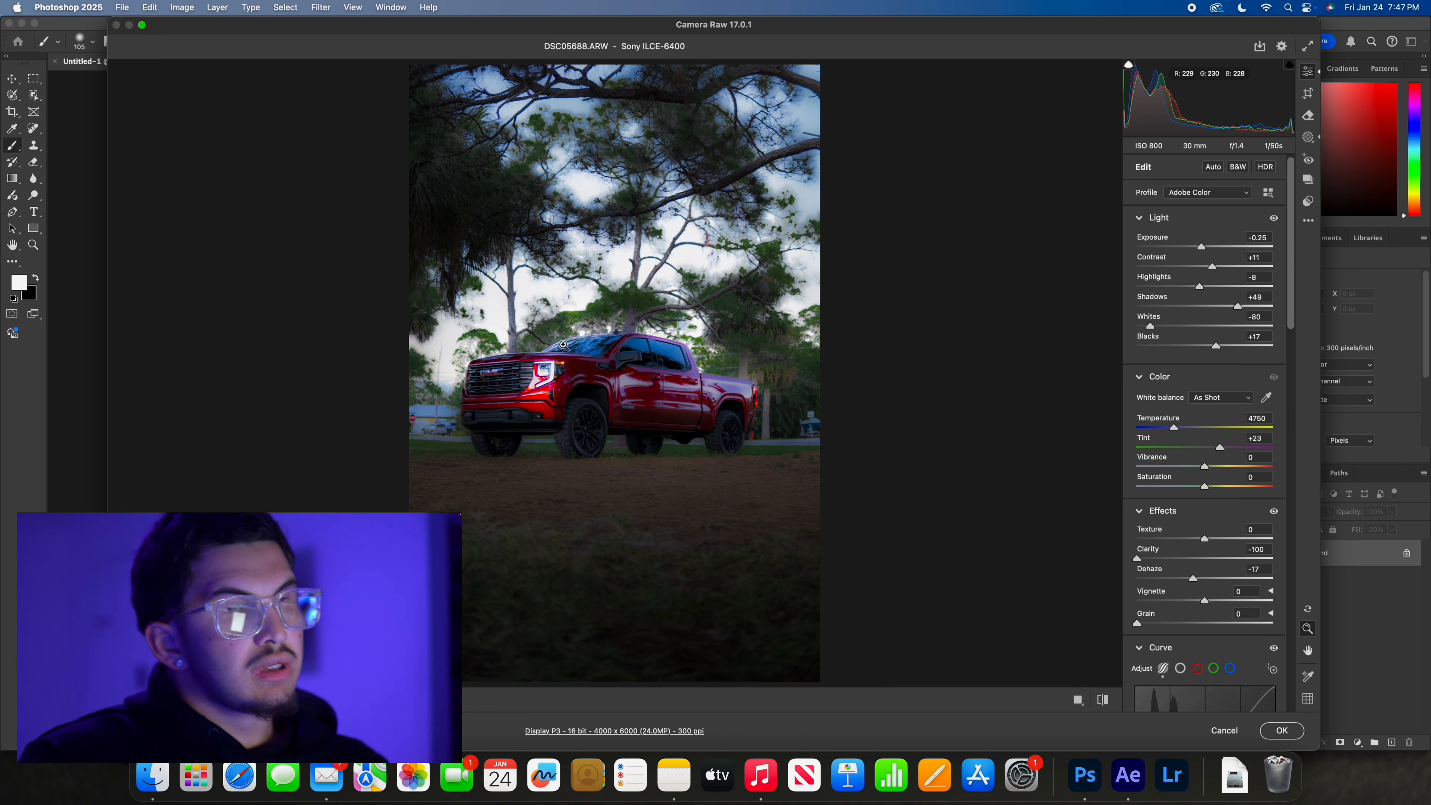
{"action": "left_click", "coordinate": [1308, 220]}
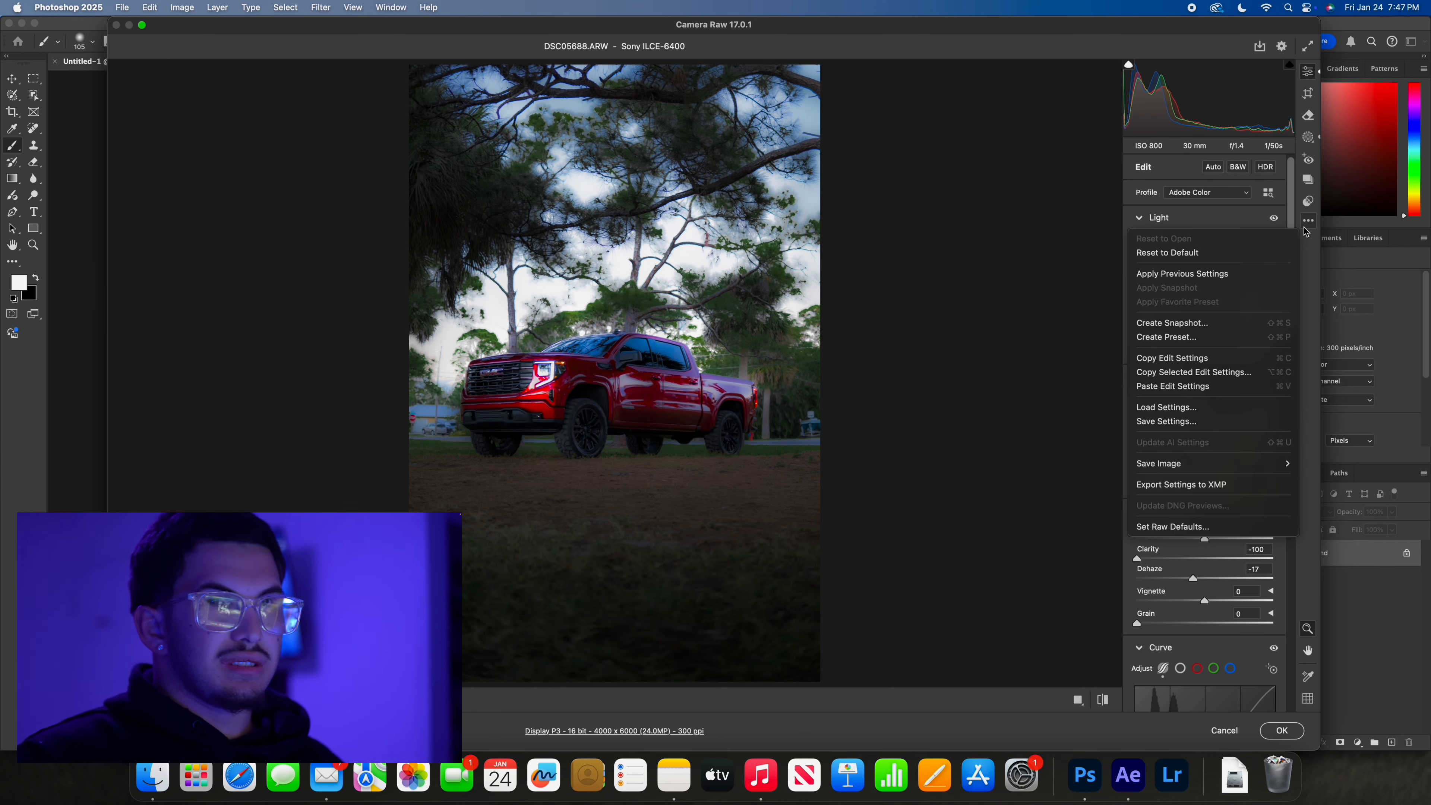
{"action": "left_click", "coordinate": [1193, 253]}
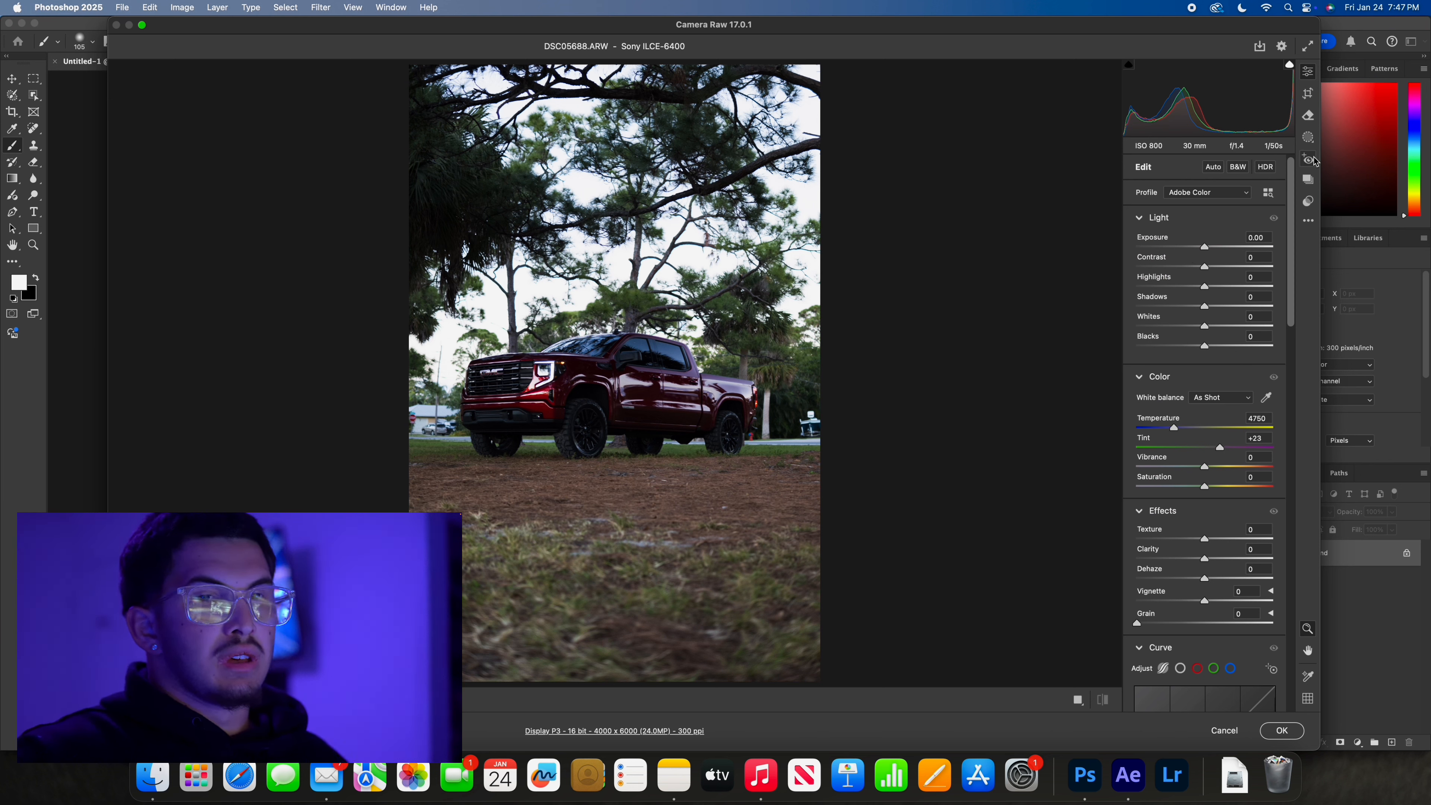
Adjust the photo's light: Exposure -0.50, Contrast +10, Highlights -57, Shadows +65, Whites -14 and Blacks +23.
{"action": "left_click_drag", "start_coordinate": [1204, 247], "coordinate": [1198, 249]}
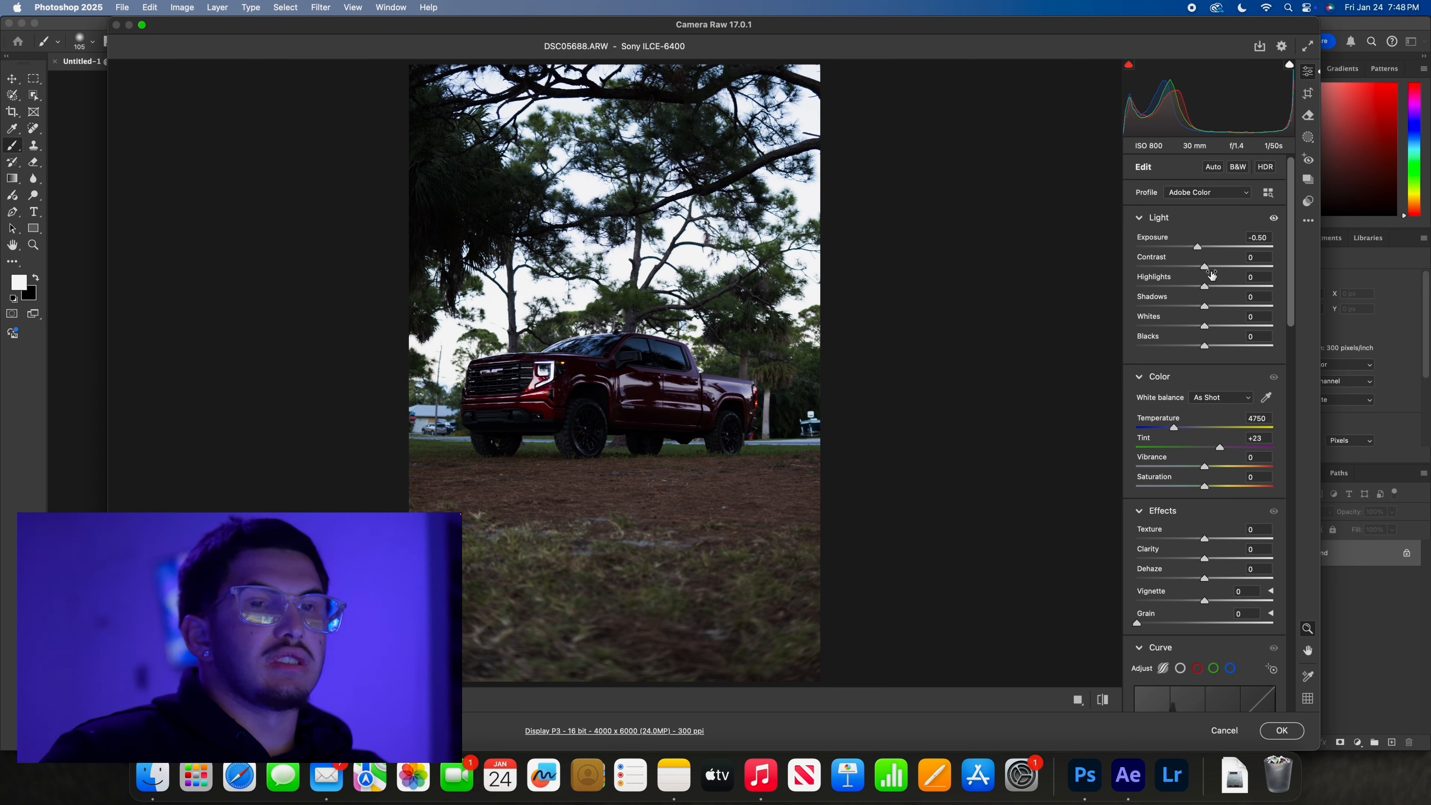
{"action": "left_click_drag", "start_coordinate": [1208, 271], "coordinate": [1249, 309]}
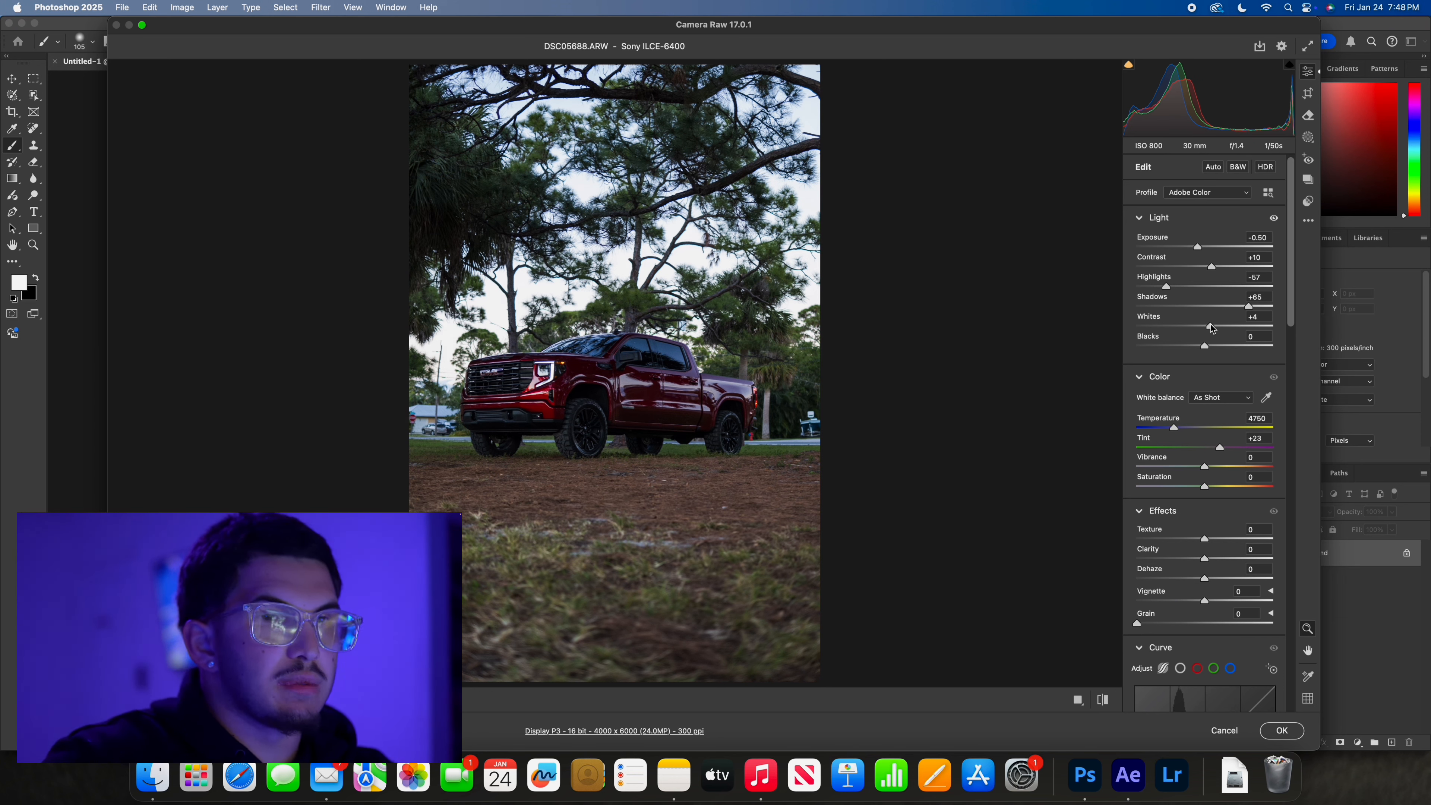
{"action": "left_click_drag", "start_coordinate": [1205, 325], "coordinate": [1224, 353]}
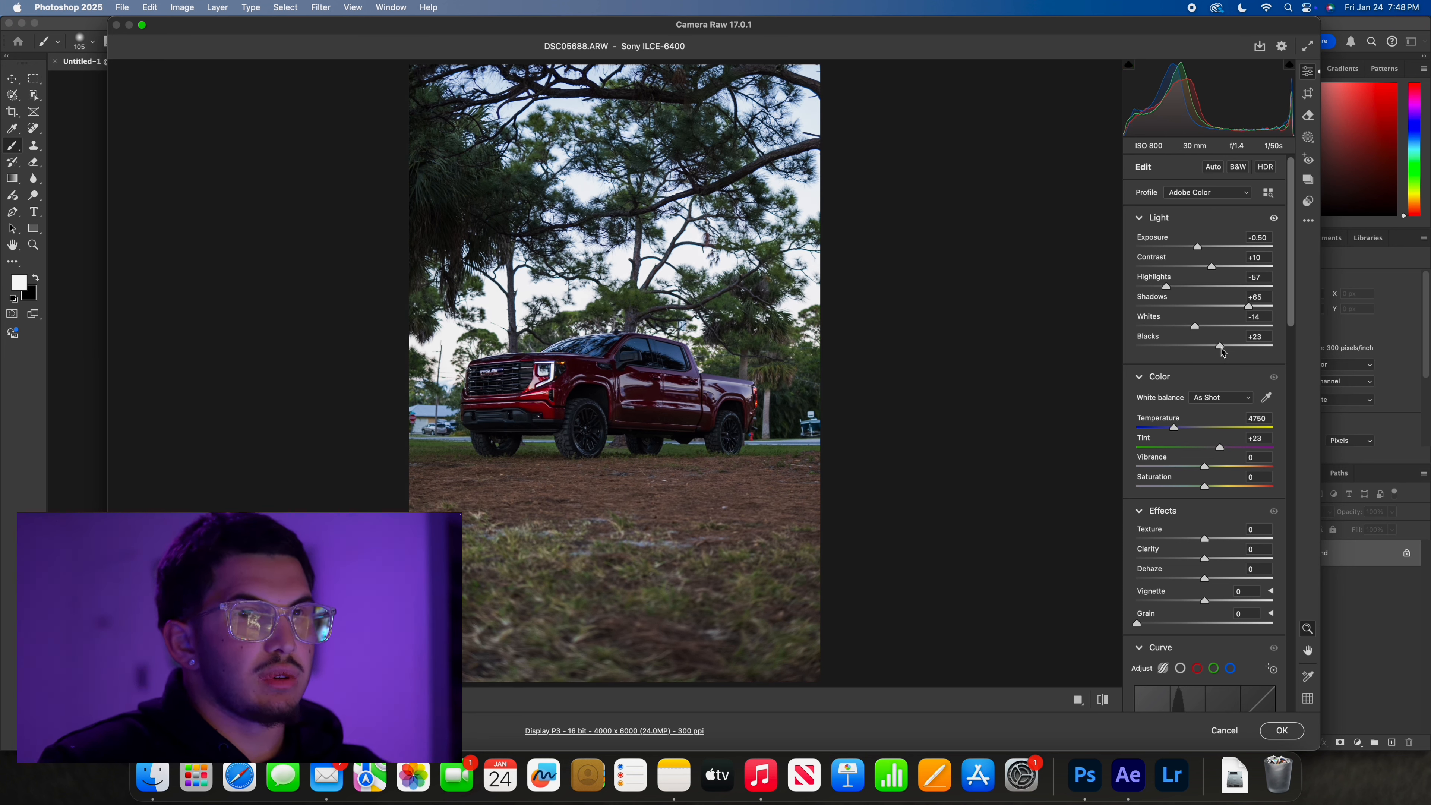
Warm the truck photo's white balance by setting the colour temperature to 5250.
{"action": "scroll", "coordinate": [1237, 399], "scroll_direction": "down", "scroll_amount": 2}
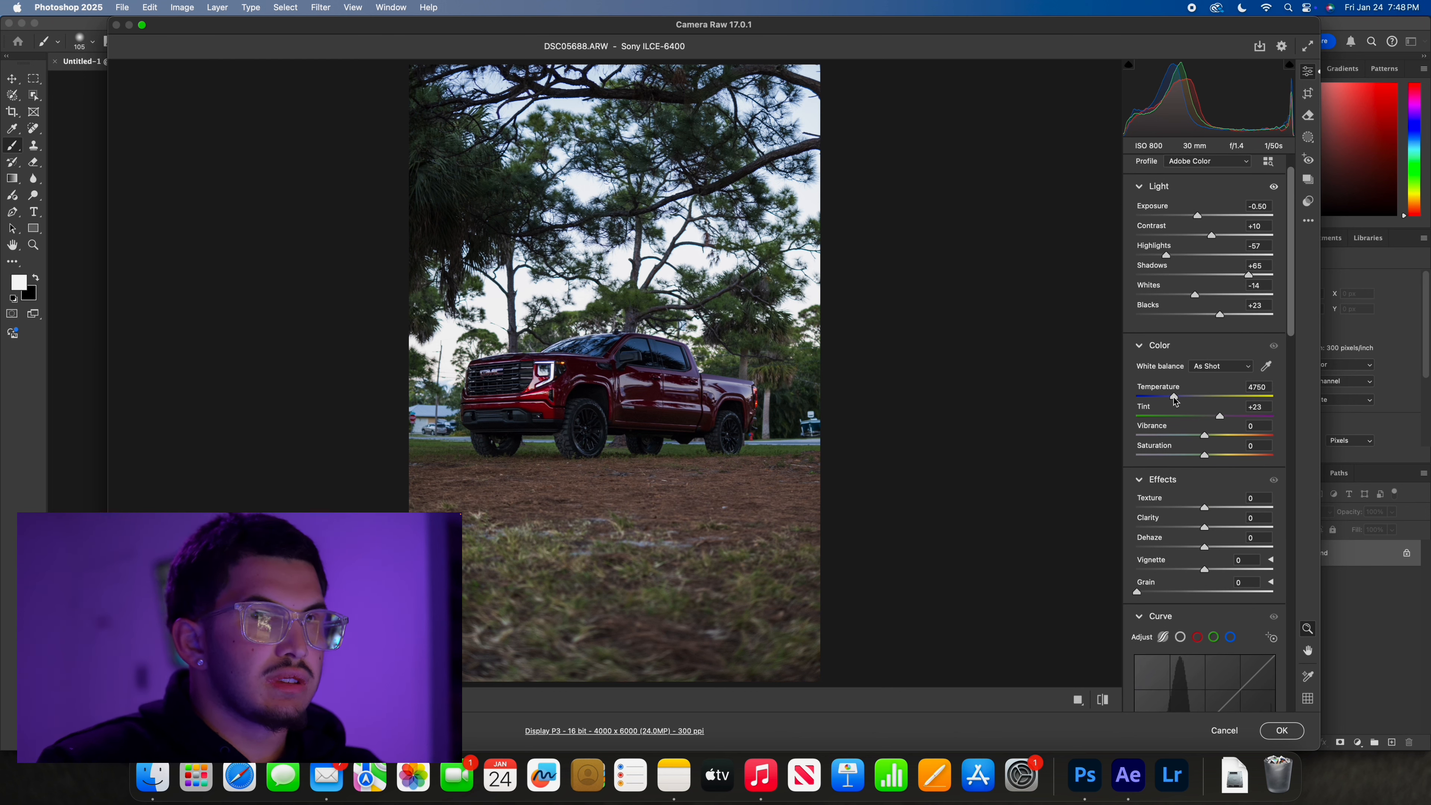
{"action": "left_click_drag", "start_coordinate": [1175, 397], "coordinate": [1184, 400]}
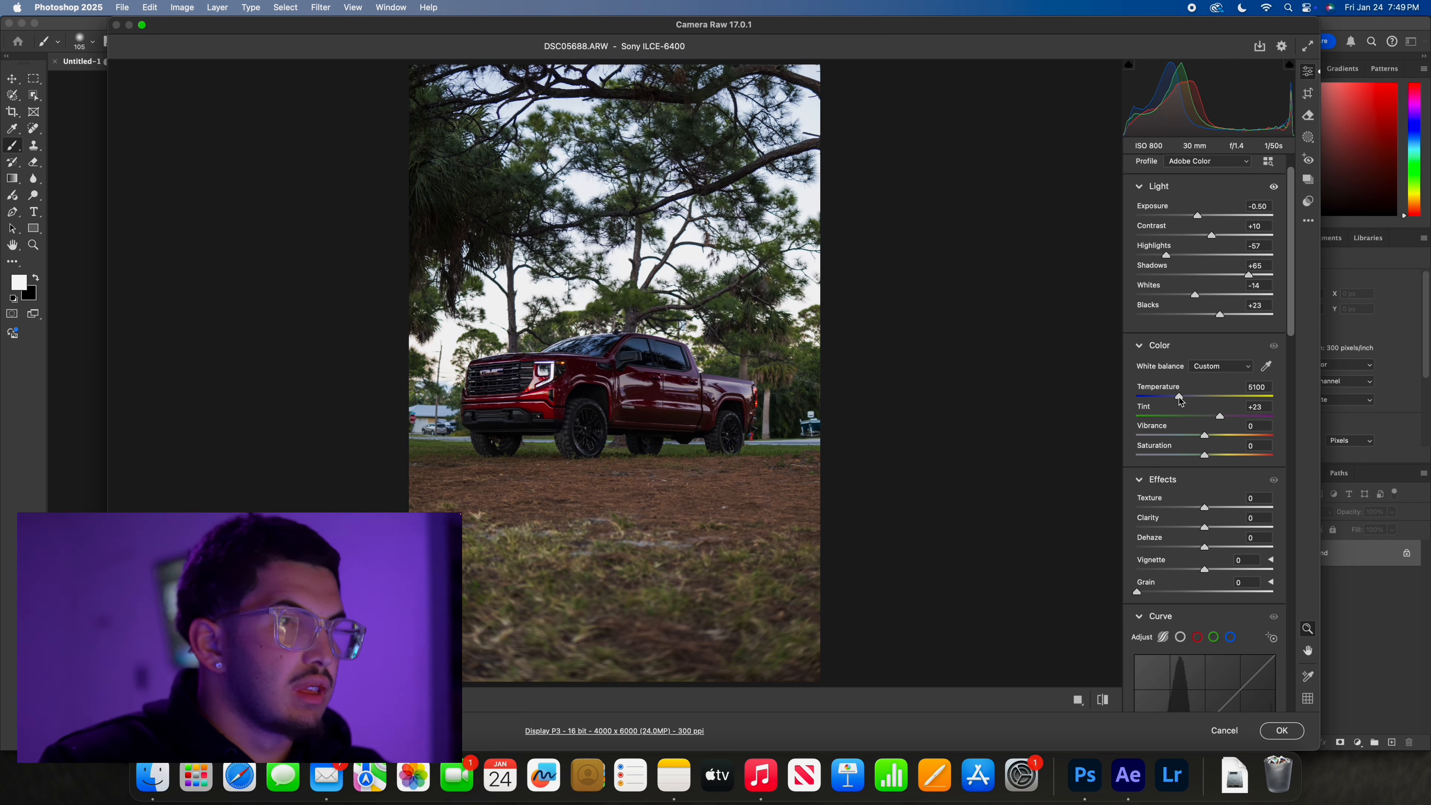
{"action": "scroll", "coordinate": [1182, 401], "scroll_direction": "down", "scroll_amount": 1}
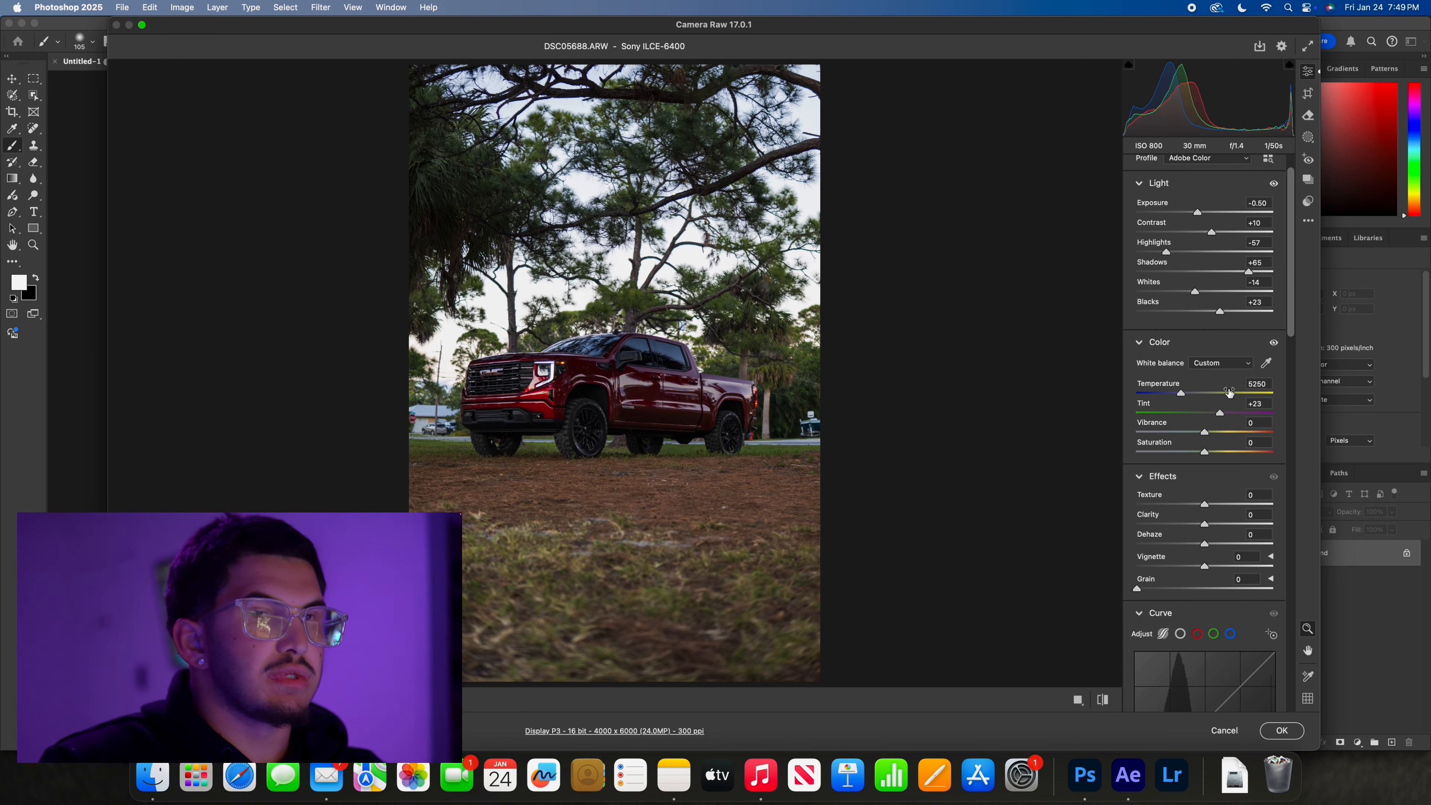
Soften the photo with Clarity at -20 and Dehaze at -9.
{"action": "scroll", "coordinate": [1231, 393], "scroll_direction": "down", "scroll_amount": 3}
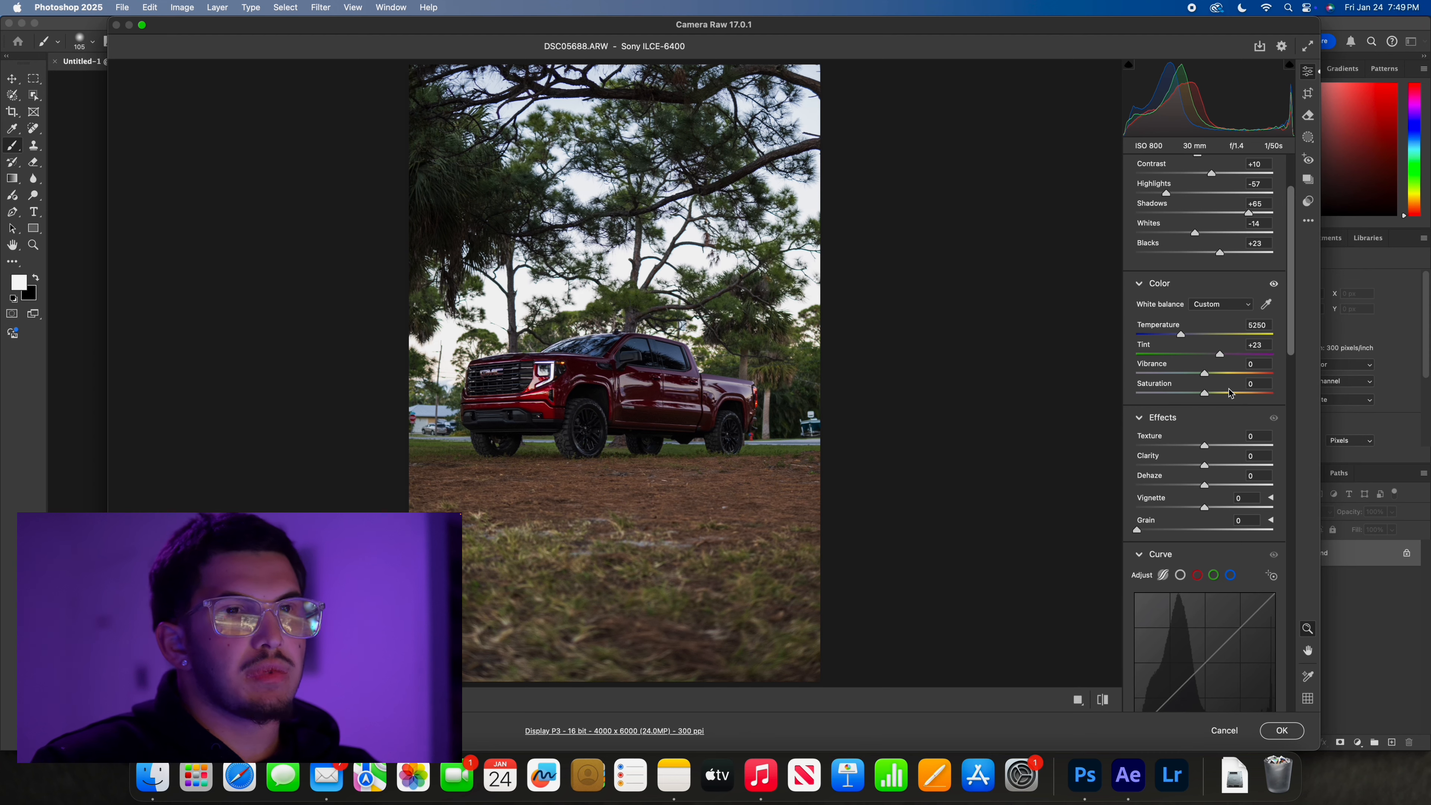
{"action": "scroll", "coordinate": [1211, 397], "scroll_direction": "down", "scroll_amount": 4}
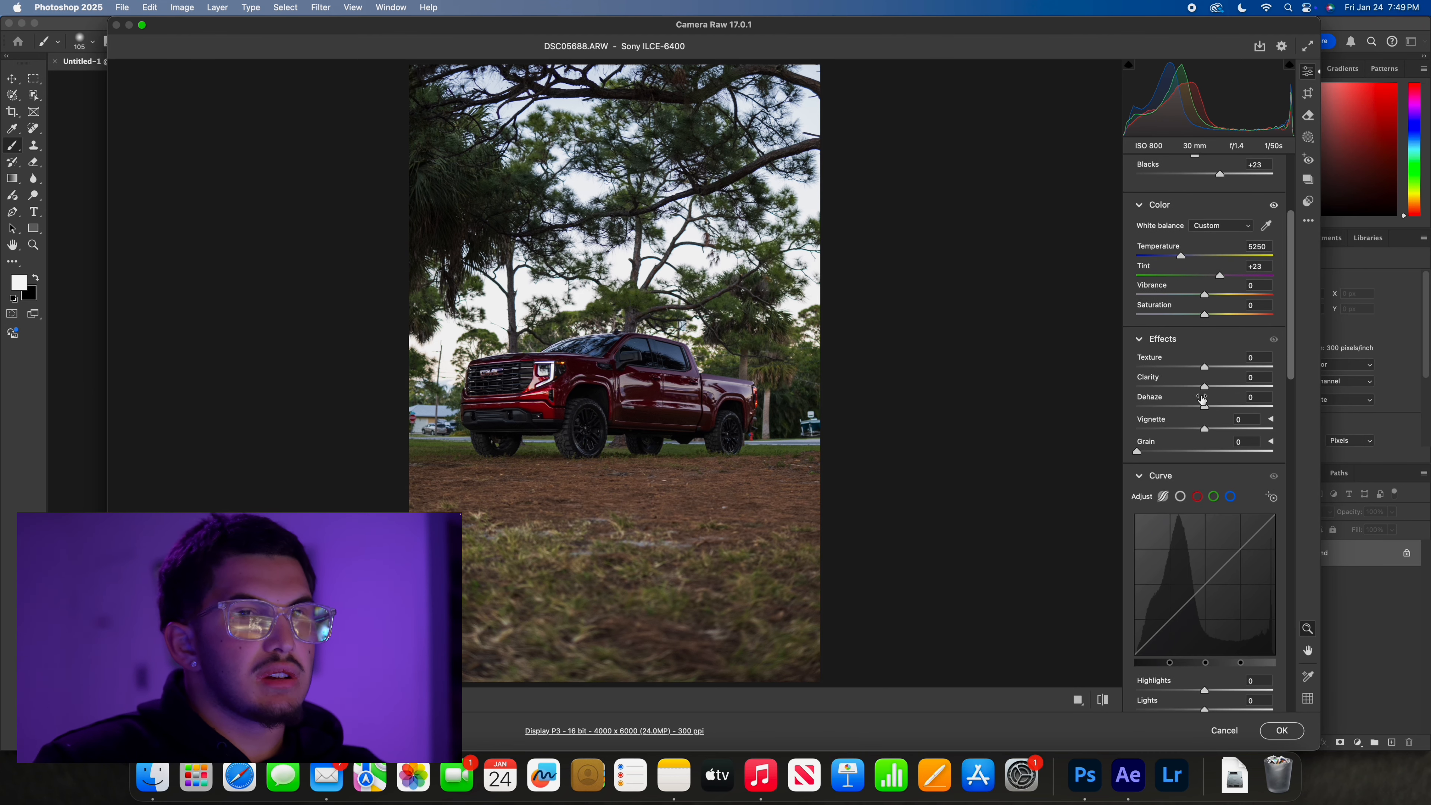
{"action": "mouse_move", "coordinate": [1206, 393]}
{"action": "left_mouse_down"}
{"action": "mouse_move", "coordinate": [1222, 392]}
{"action": "mouse_move", "coordinate": [1198, 396]}
{"action": "left_mouse_up"}
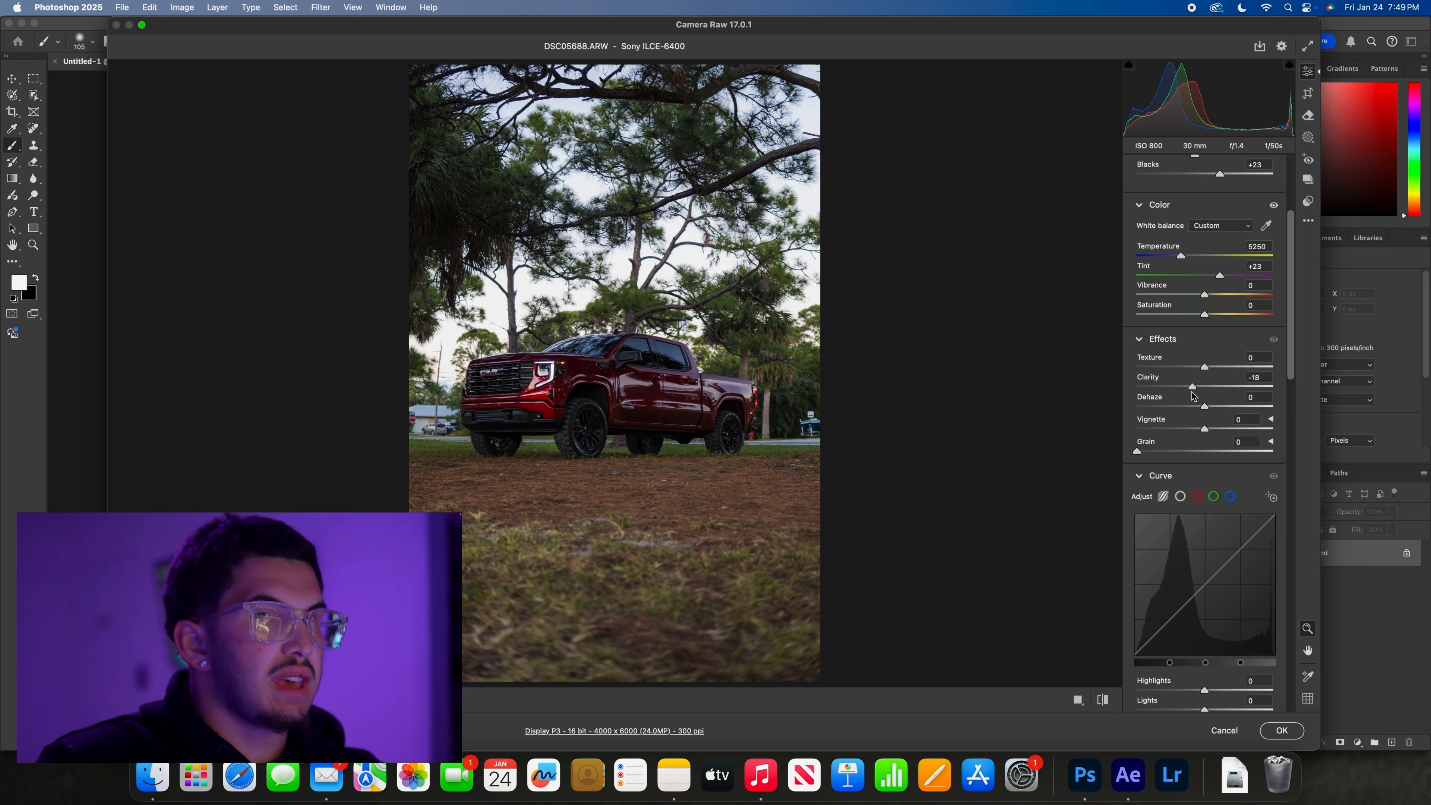
{"action": "scroll", "coordinate": [1205, 386], "scroll_direction": "down", "scroll_amount": 1}
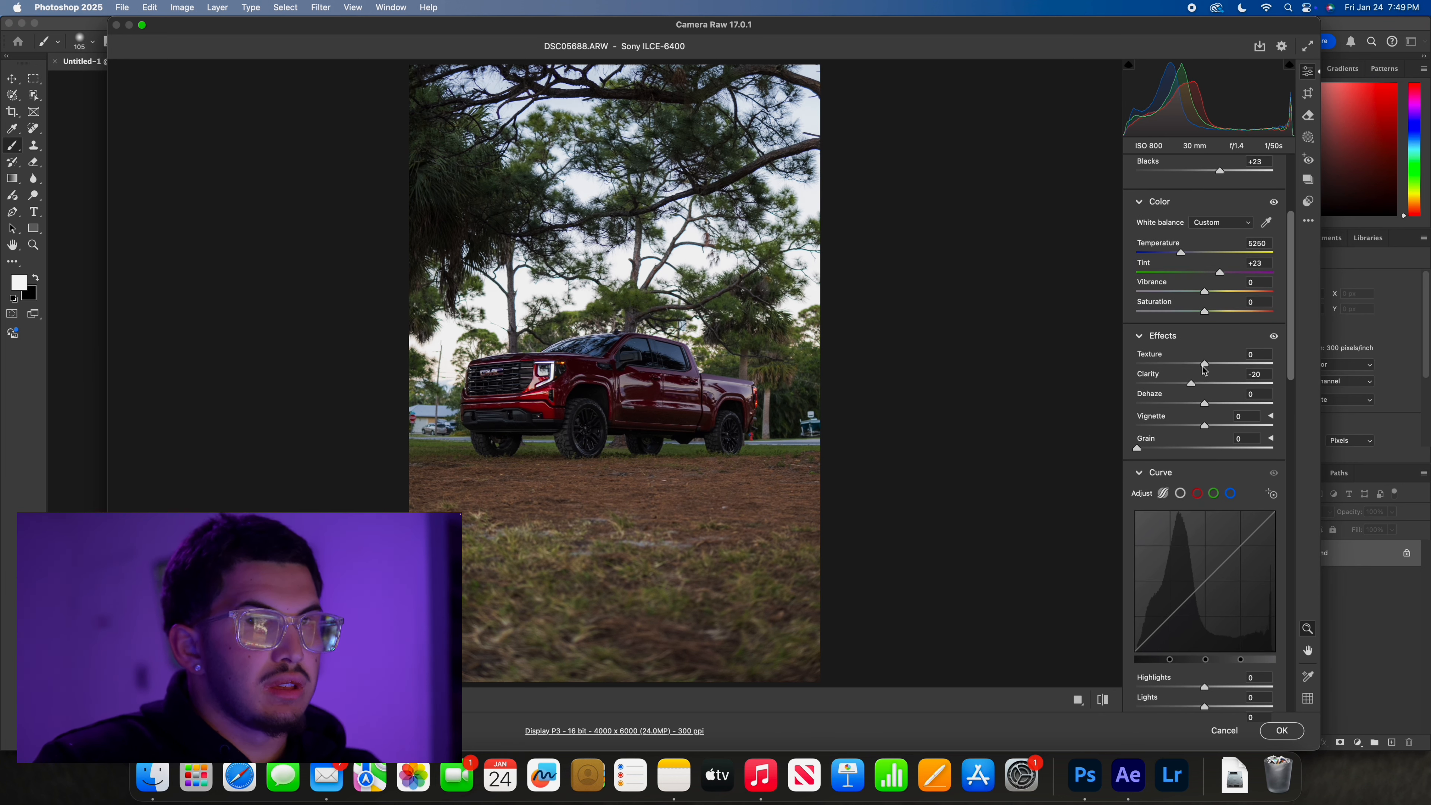
{"action": "left_click_drag", "start_coordinate": [1204, 402], "coordinate": [1200, 404]}
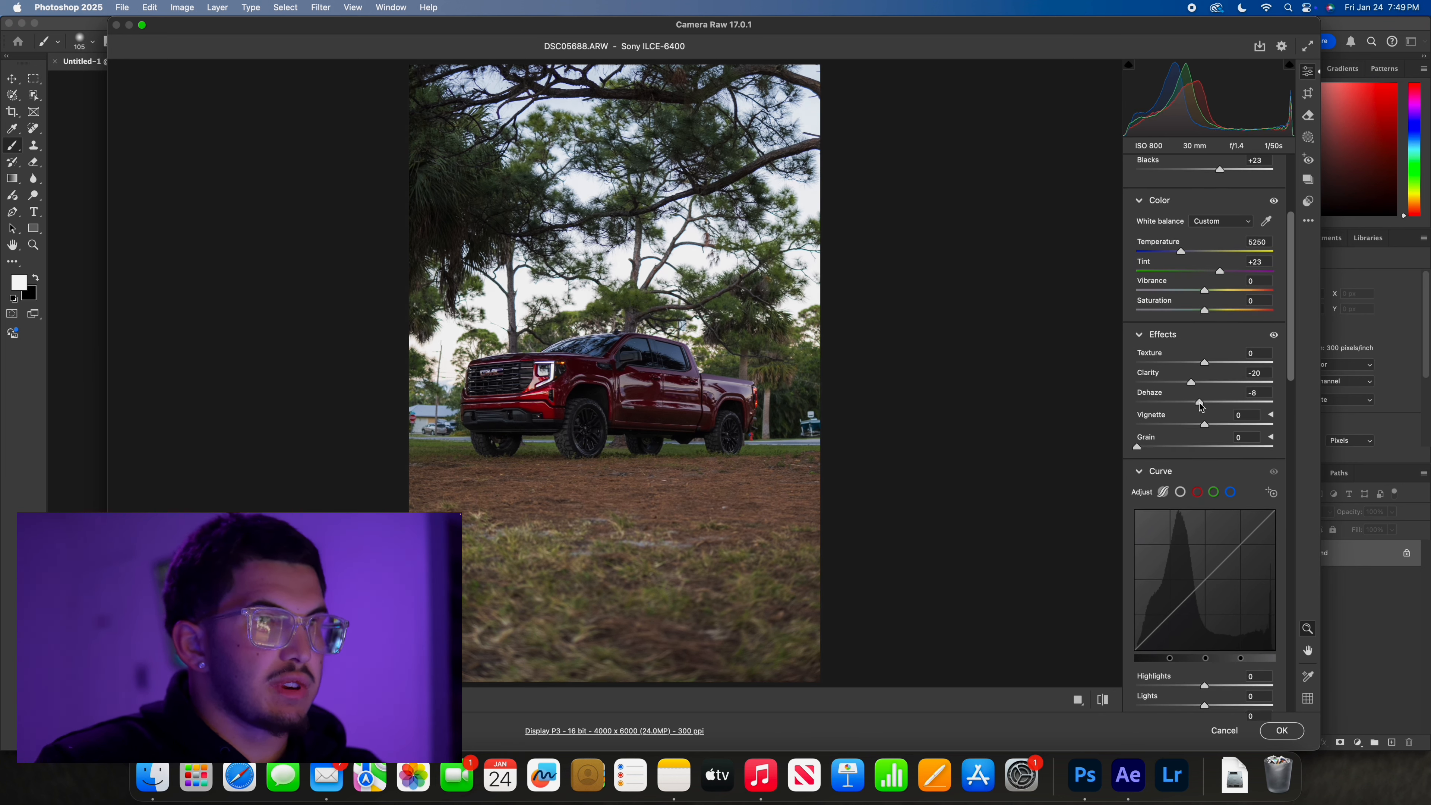
Shape the parametric tone curve with Lights at +7, Darks at -12 and Shadows at -12.
{"action": "scroll", "coordinate": [1194, 401], "scroll_direction": "down", "scroll_amount": 10}
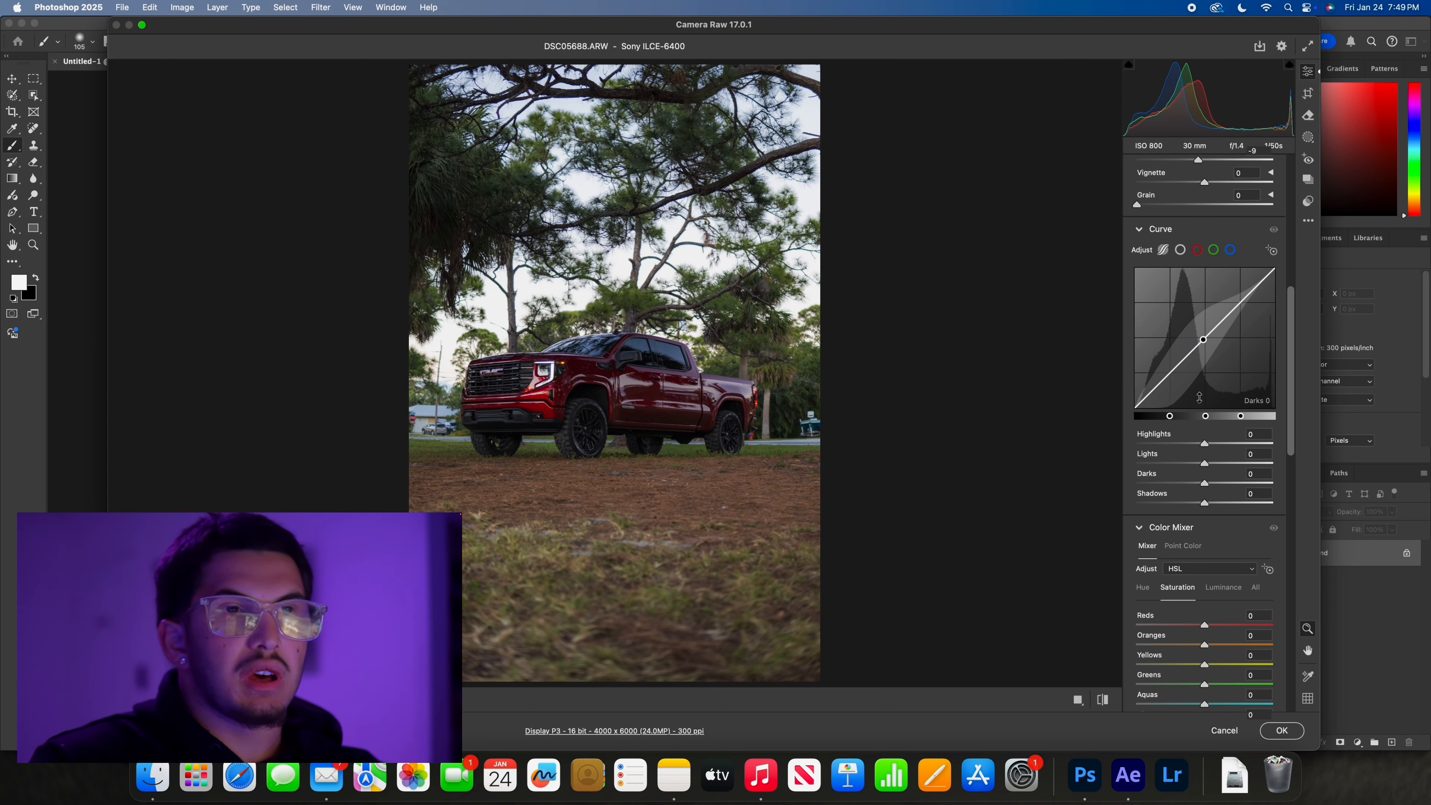
{"action": "left_click_drag", "start_coordinate": [1168, 375], "coordinate": [1168, 381]}
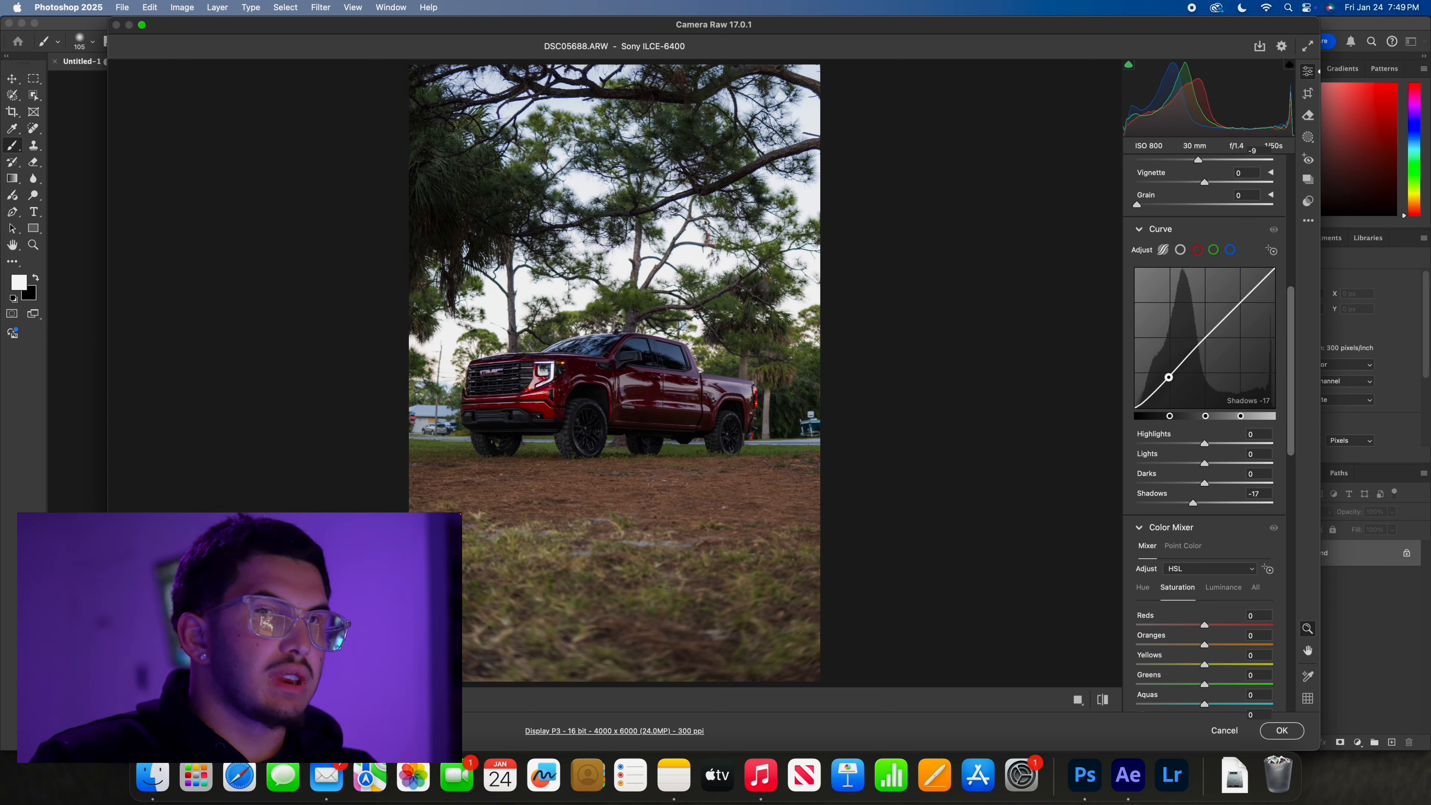
{"action": "left_click_drag", "start_coordinate": [1238, 303], "coordinate": [1238, 300]}
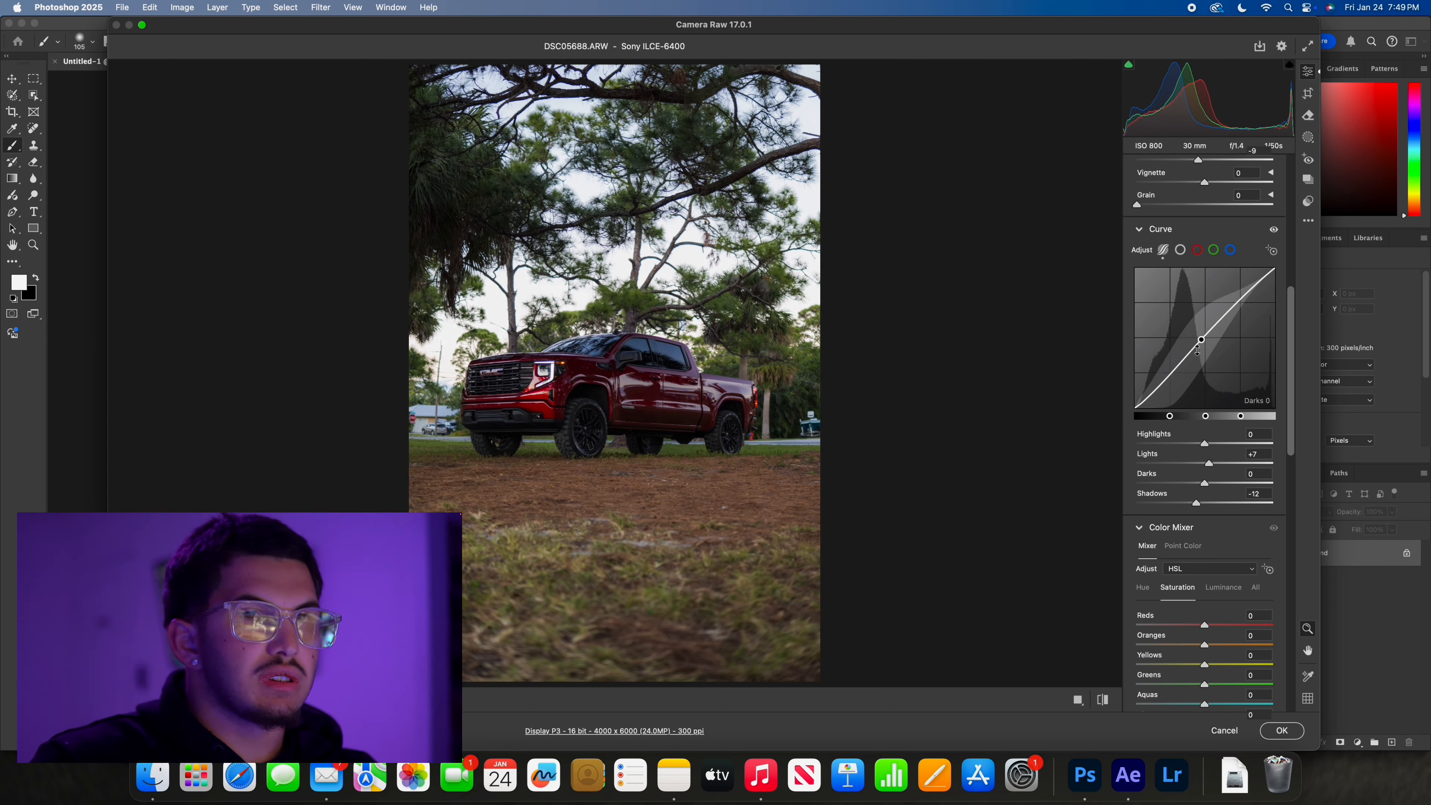
{"action": "left_click_drag", "start_coordinate": [1200, 348], "coordinate": [1201, 354]}
{"action": "scroll", "coordinate": [1202, 356], "scroll_direction": "up", "scroll_amount": 1}
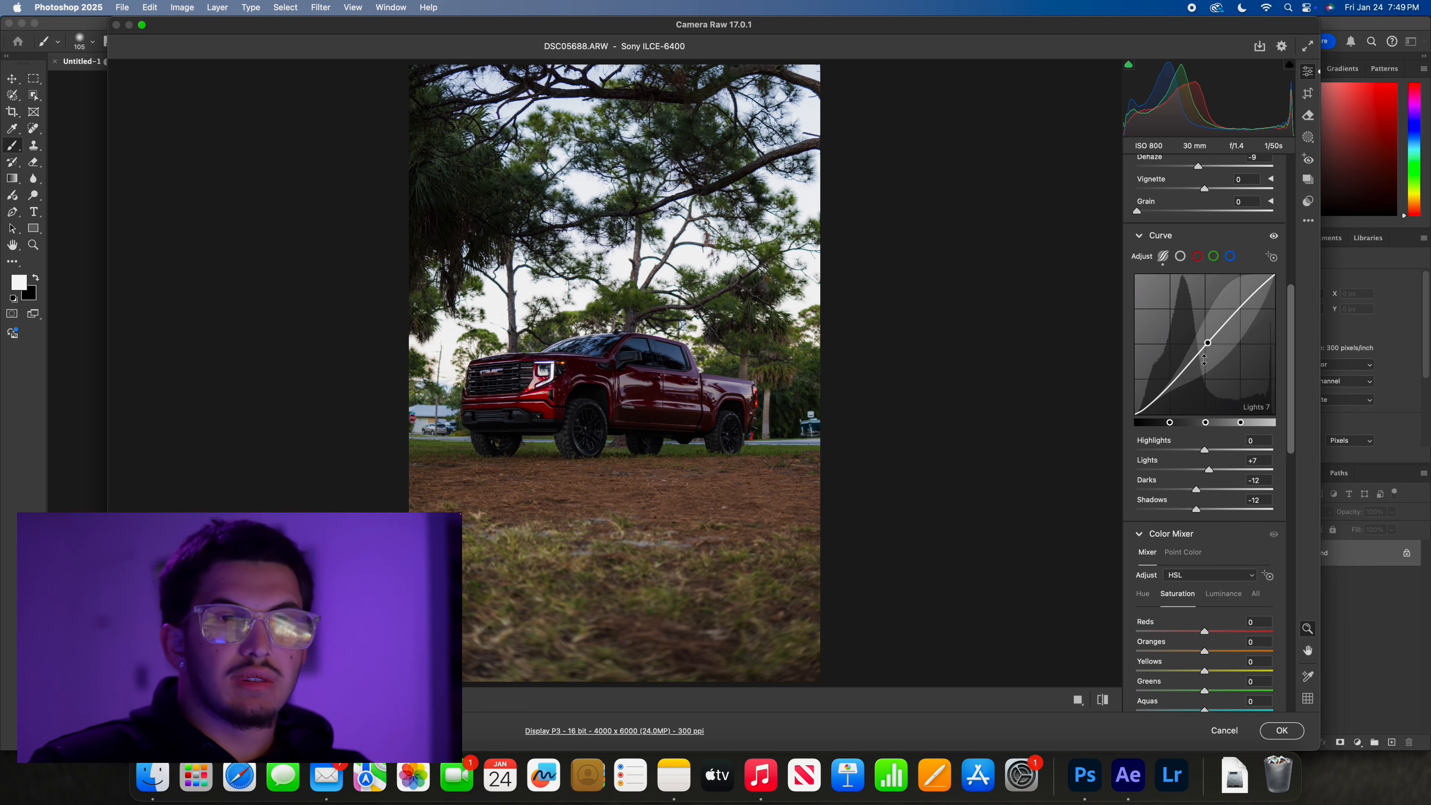
Set the Color Mixer saturation to Reds +13, Greens +19, Aquas -100 and Blues -13.
{"action": "scroll", "coordinate": [1204, 360], "scroll_direction": "down", "scroll_amount": 10}
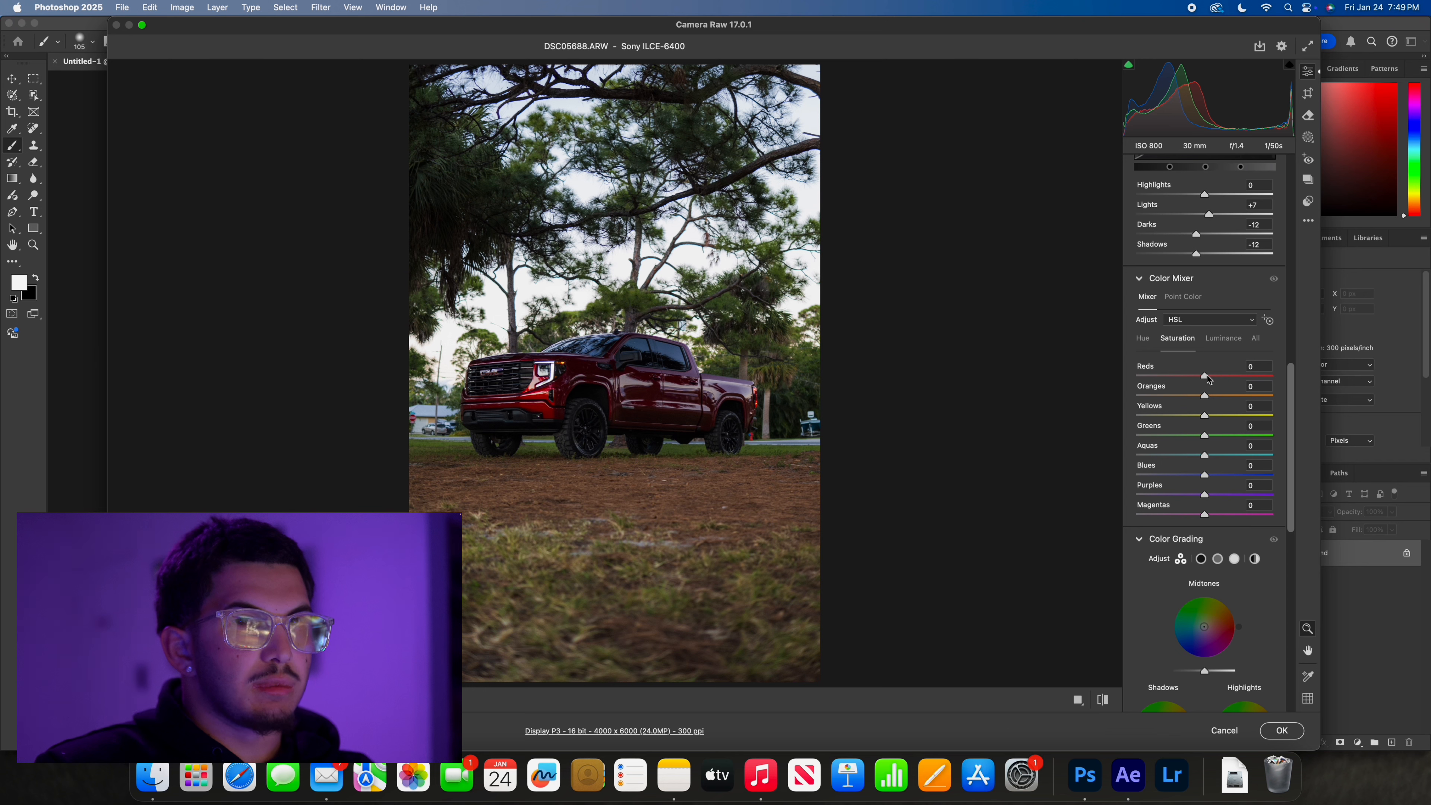
{"action": "left_click_drag", "start_coordinate": [1209, 380], "coordinate": [1080, 360]}
{"action": "scroll", "coordinate": [1213, 360], "scroll_direction": "down", "scroll_amount": 3}
{"action": "scroll", "coordinate": [1037, 360], "scroll_direction": "up", "scroll_amount": 1}
{"action": "scroll", "coordinate": [1138, 345], "scroll_direction": "down", "scroll_amount": 1}
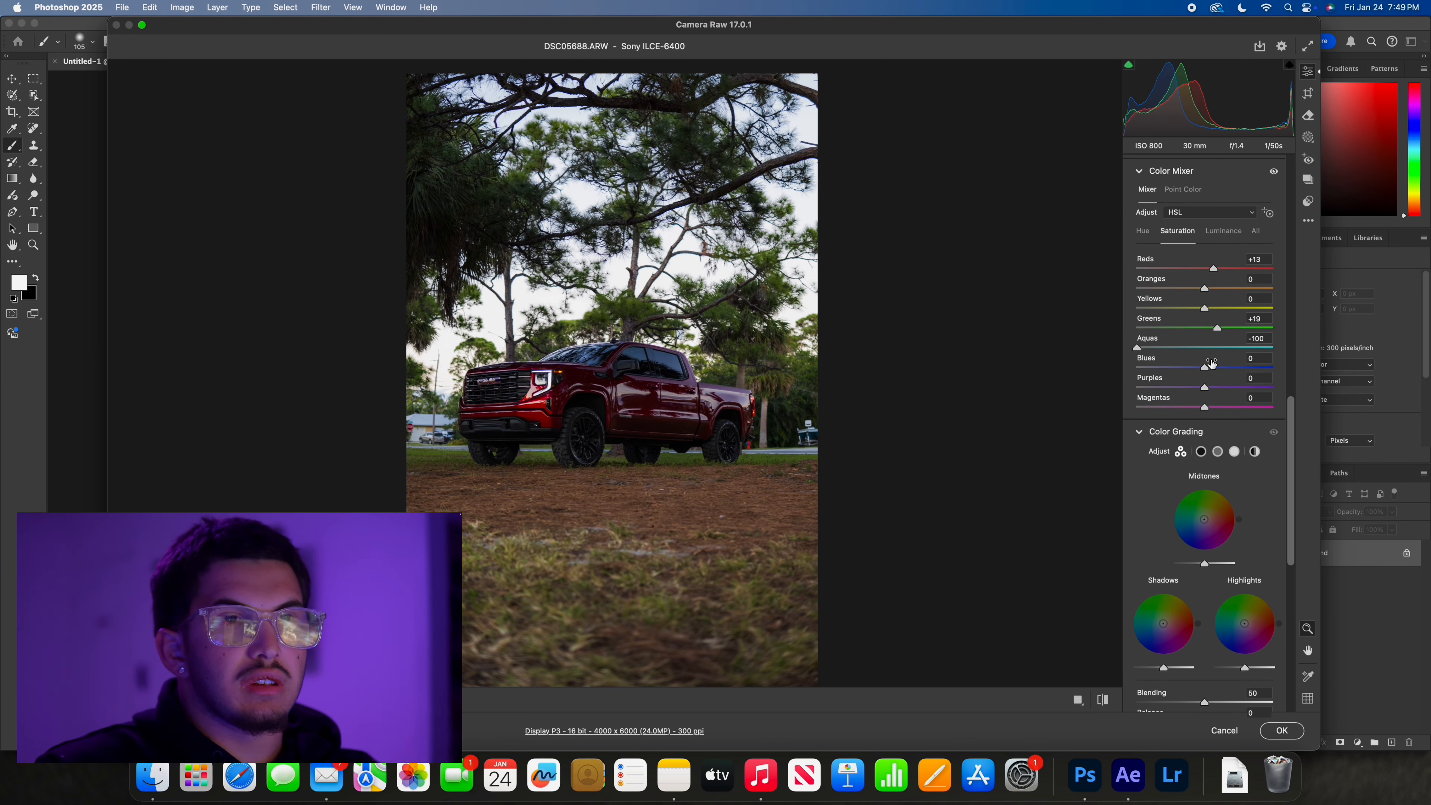
{"action": "mouse_move", "coordinate": [1206, 371]}
{"action": "left_mouse_down"}
{"action": "mouse_move", "coordinate": [1173, 375]}
{"action": "mouse_move", "coordinate": [1241, 364]}
{"action": "mouse_move", "coordinate": [1212, 369]}
{"action": "left_mouse_up"}
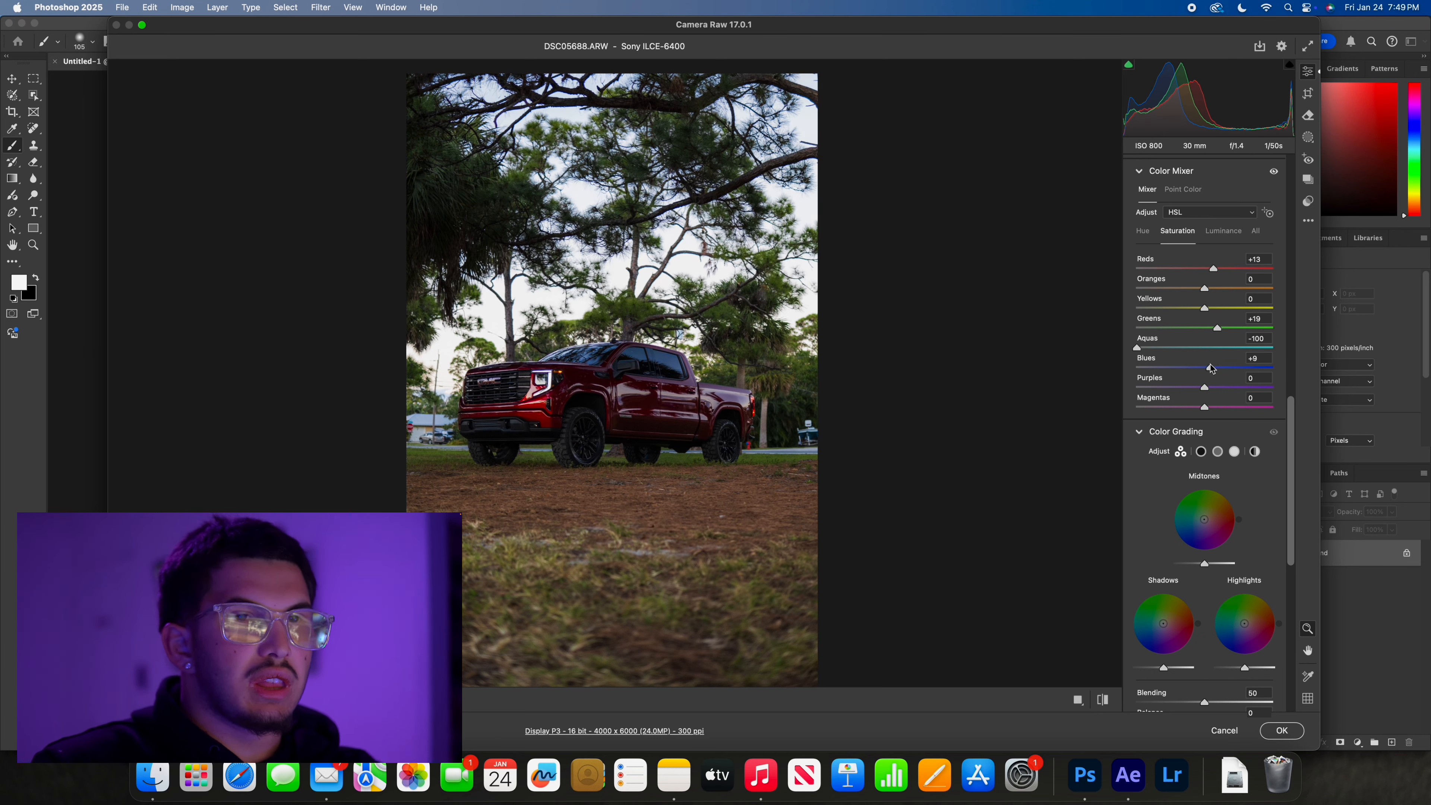
Shift the Greens in the Color Mixer to hue +21 and luminance -23.
{"action": "scroll", "coordinate": [1197, 370], "scroll_direction": "down", "scroll_amount": 1}
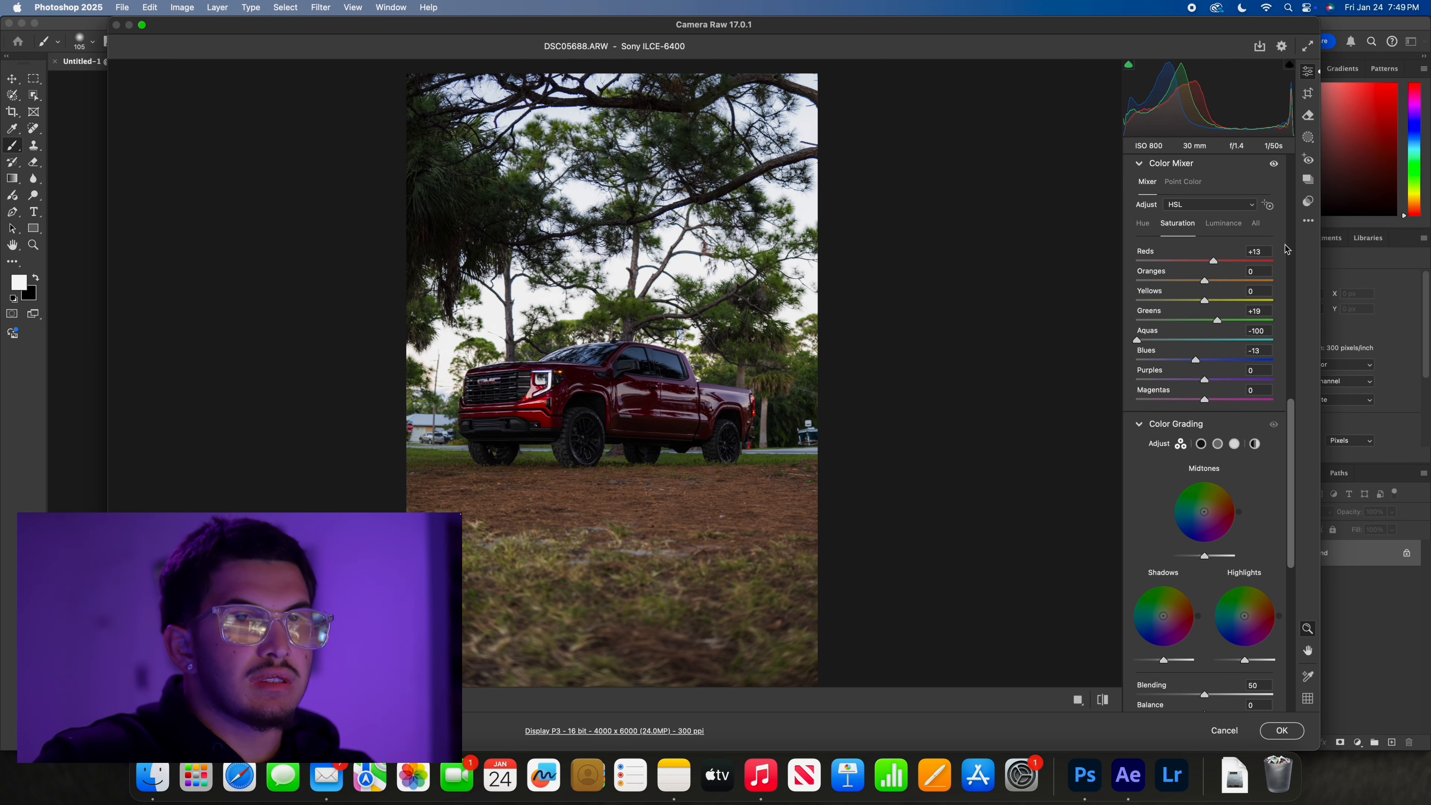
{"action": "left_click", "coordinate": [1143, 223]}
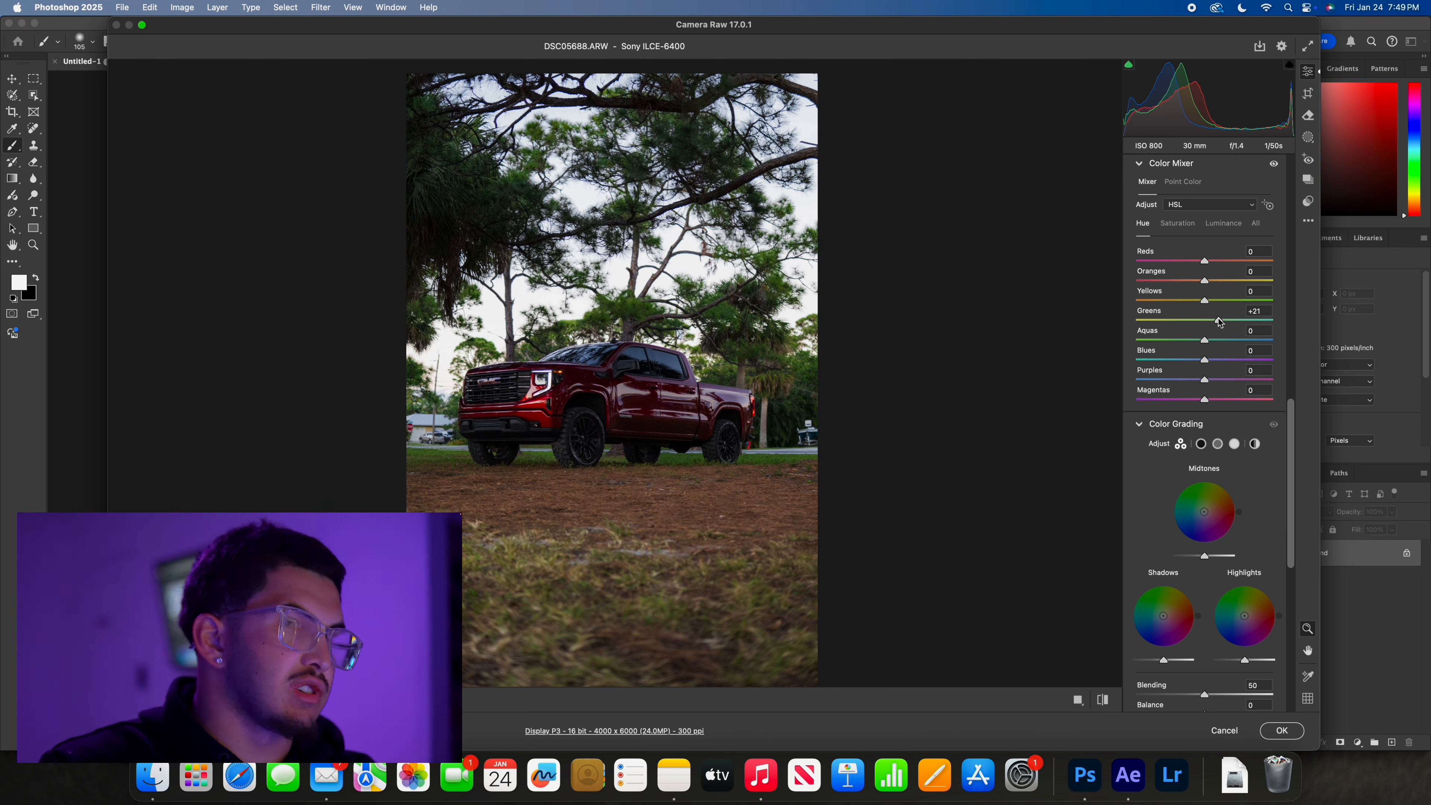
{"action": "left_click", "coordinate": [1224, 225]}
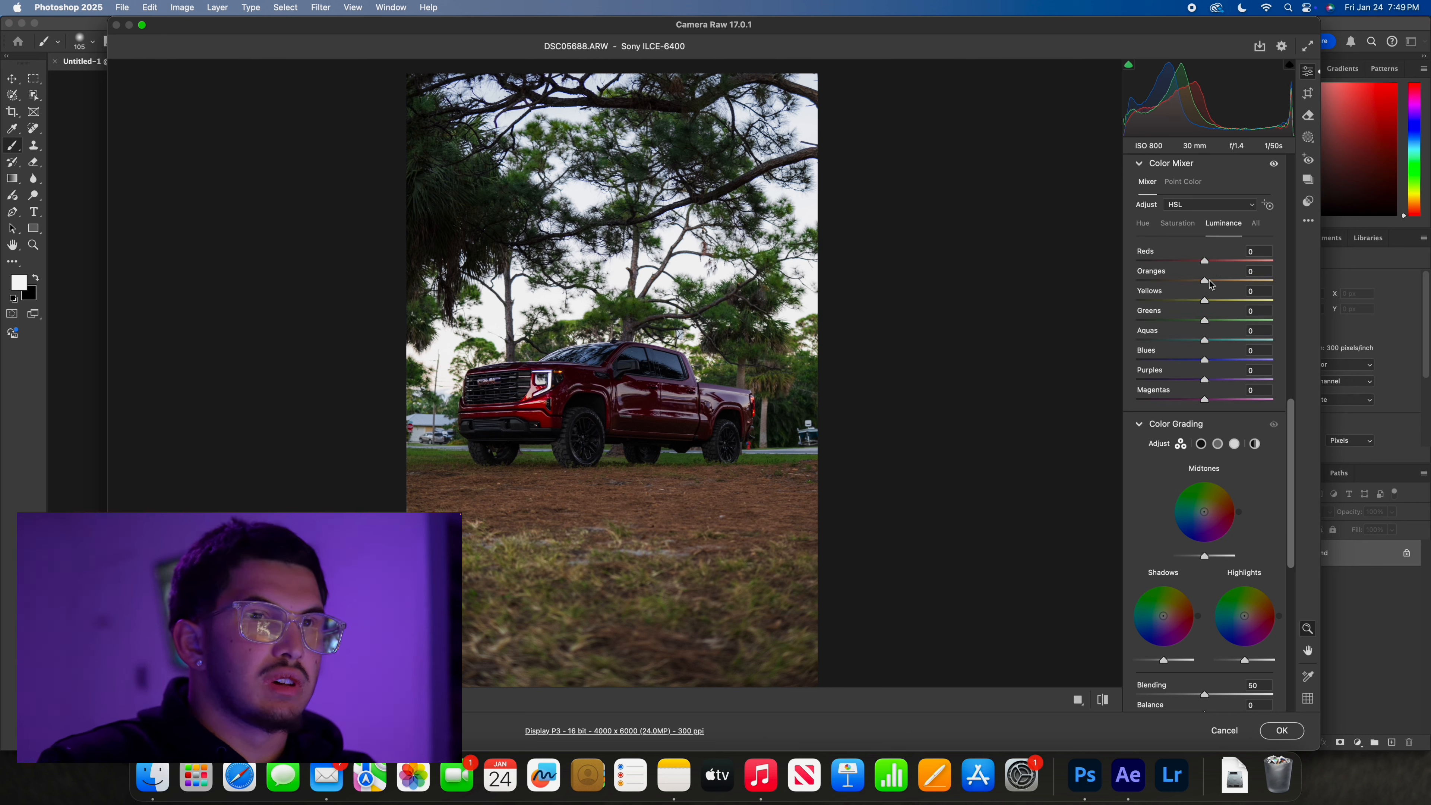
{"action": "left_click_drag", "start_coordinate": [1200, 325], "coordinate": [1190, 327]}
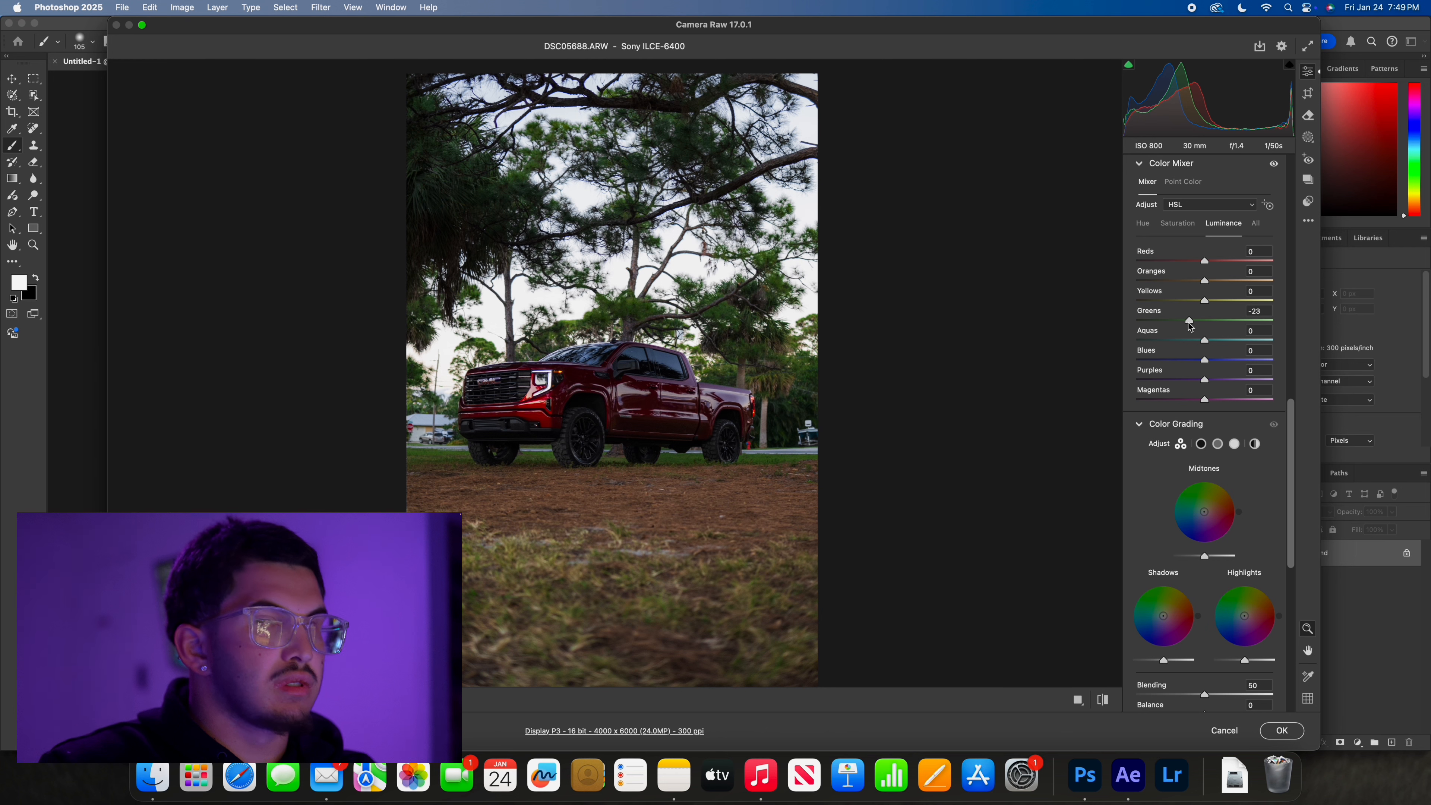
Set the Yellows in the Color Mixer to hue +52, saturation +19 and luminance -25.
{"action": "left_click", "coordinate": [1147, 224]}
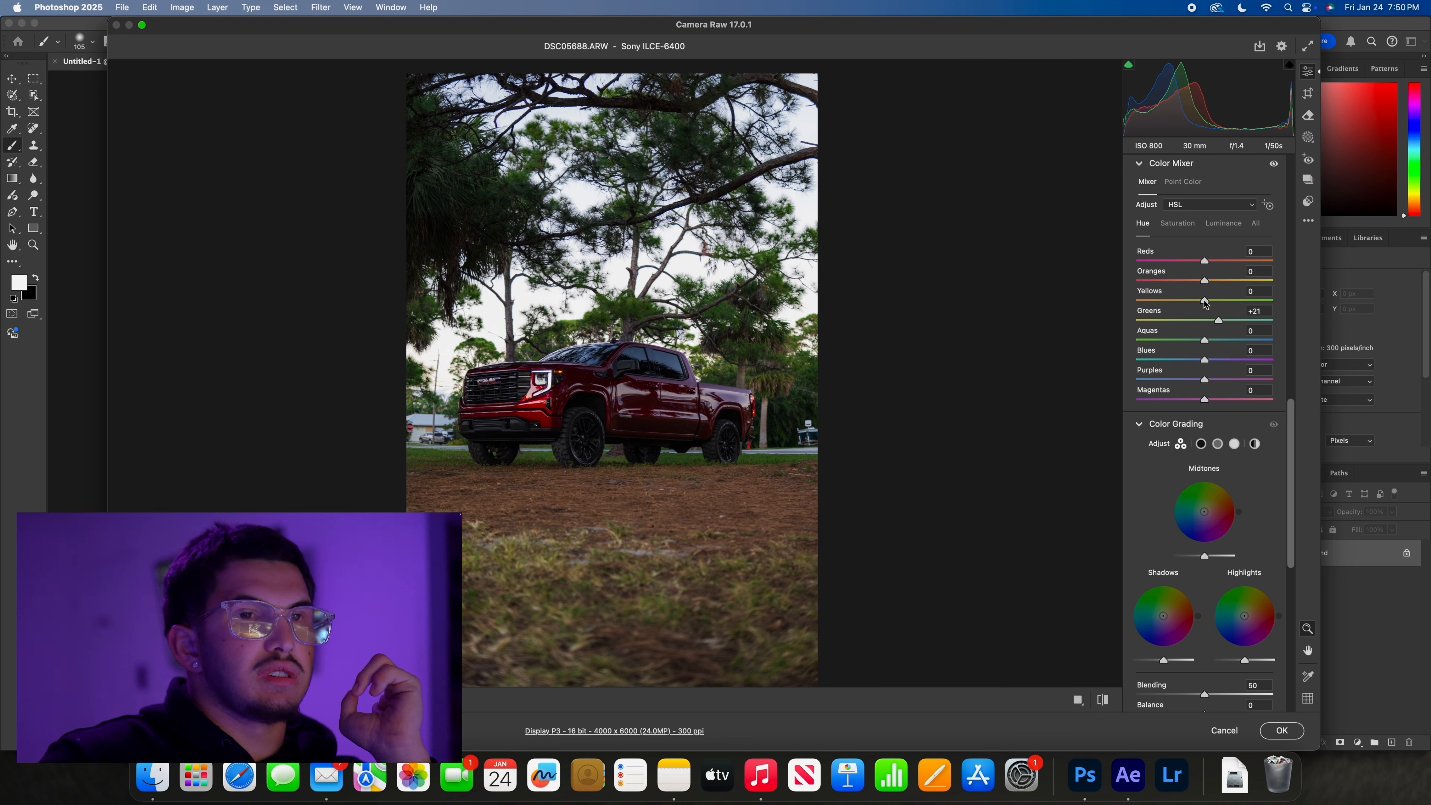
{"action": "left_click_drag", "start_coordinate": [1205, 305], "coordinate": [1241, 302]}
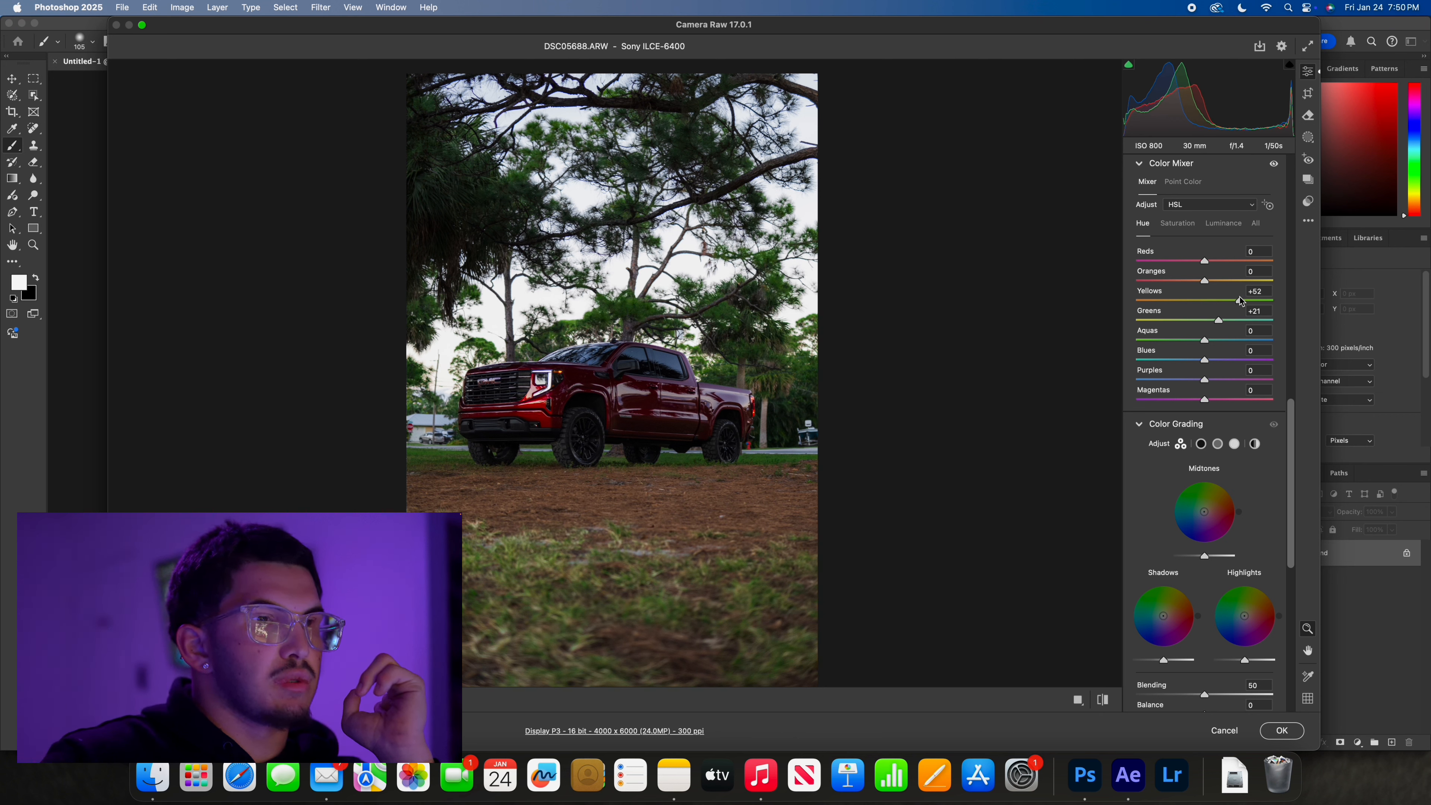
{"action": "left_click", "coordinate": [1183, 225]}
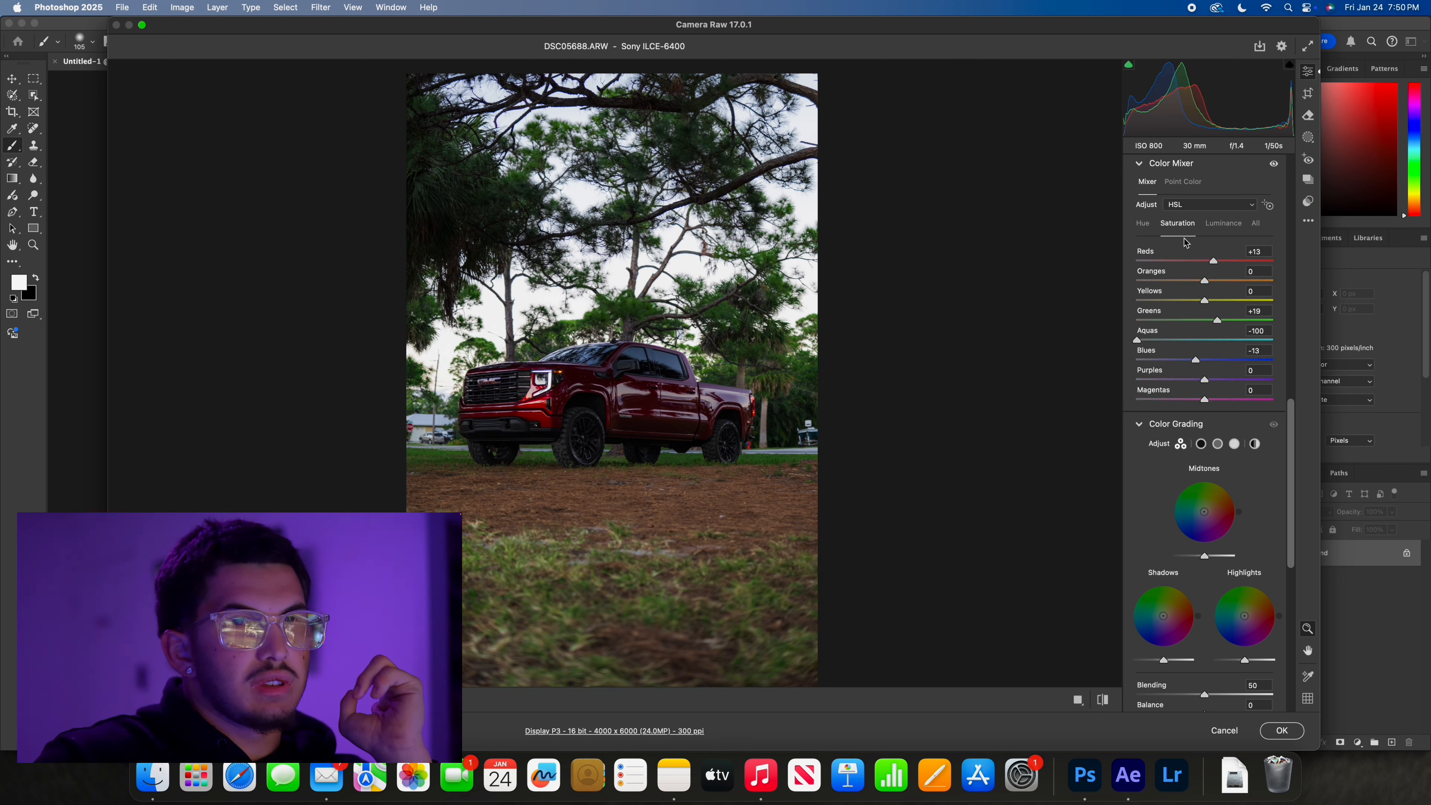
{"action": "left_click_drag", "start_coordinate": [1205, 301], "coordinate": [1219, 304]}
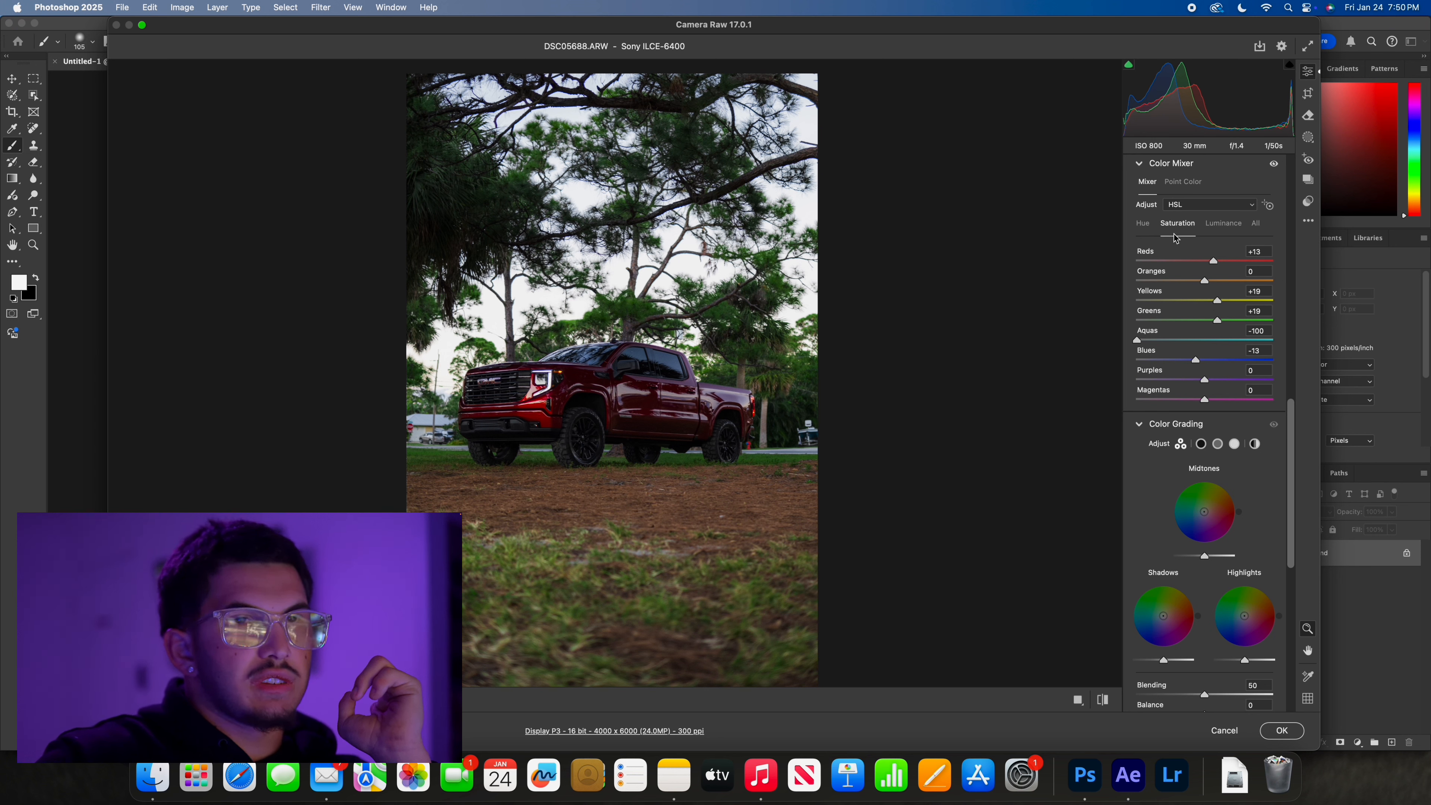
{"action": "left_click", "coordinate": [1223, 224]}
{"action": "left_click_drag", "start_coordinate": [1205, 320], "coordinate": [1191, 305]}
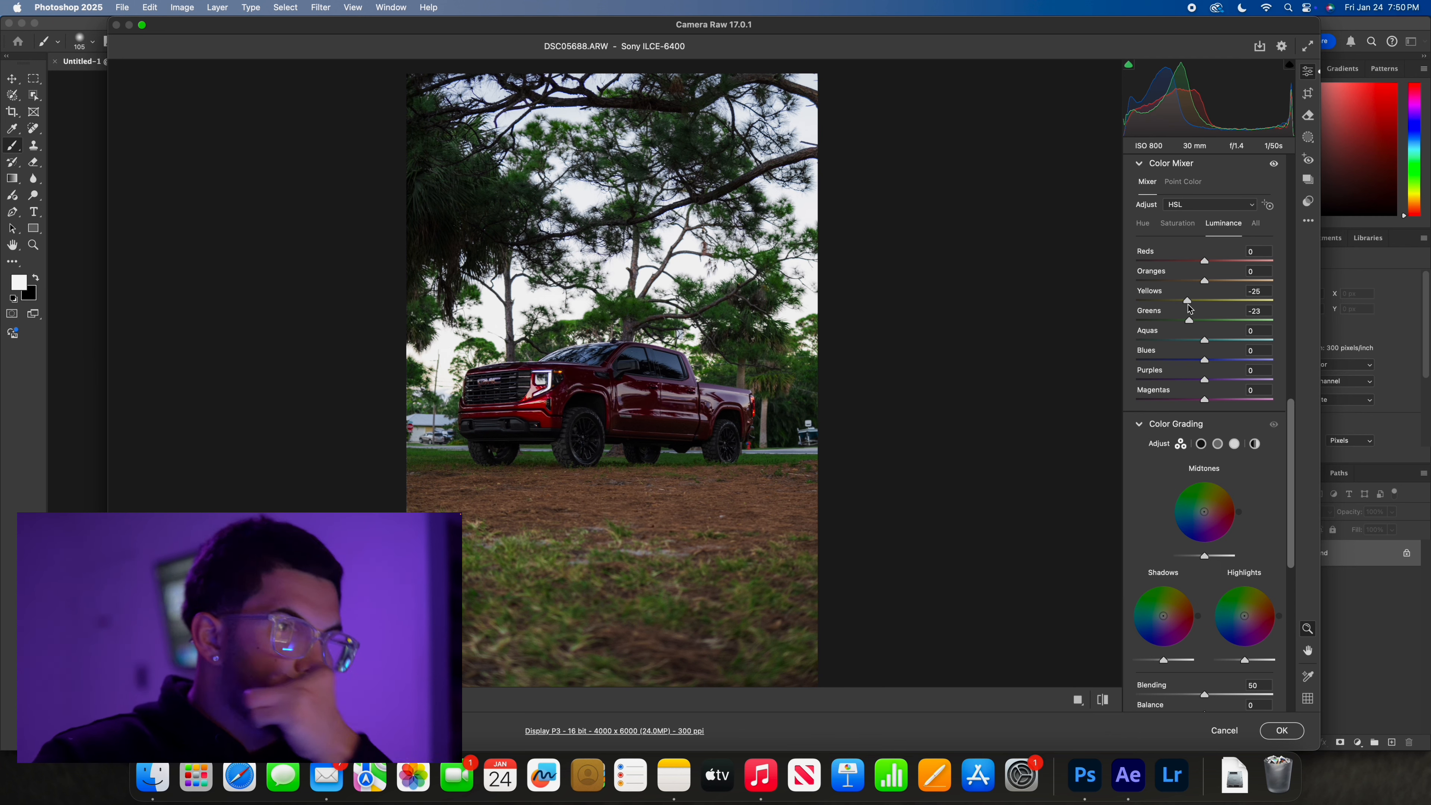
Color-grade the midtones toward yellow at hue 58, saturation 10, and the shadows toward orange at hue 37, saturation 18.
{"action": "scroll", "coordinate": [1245, 402], "scroll_direction": "down", "scroll_amount": 5}
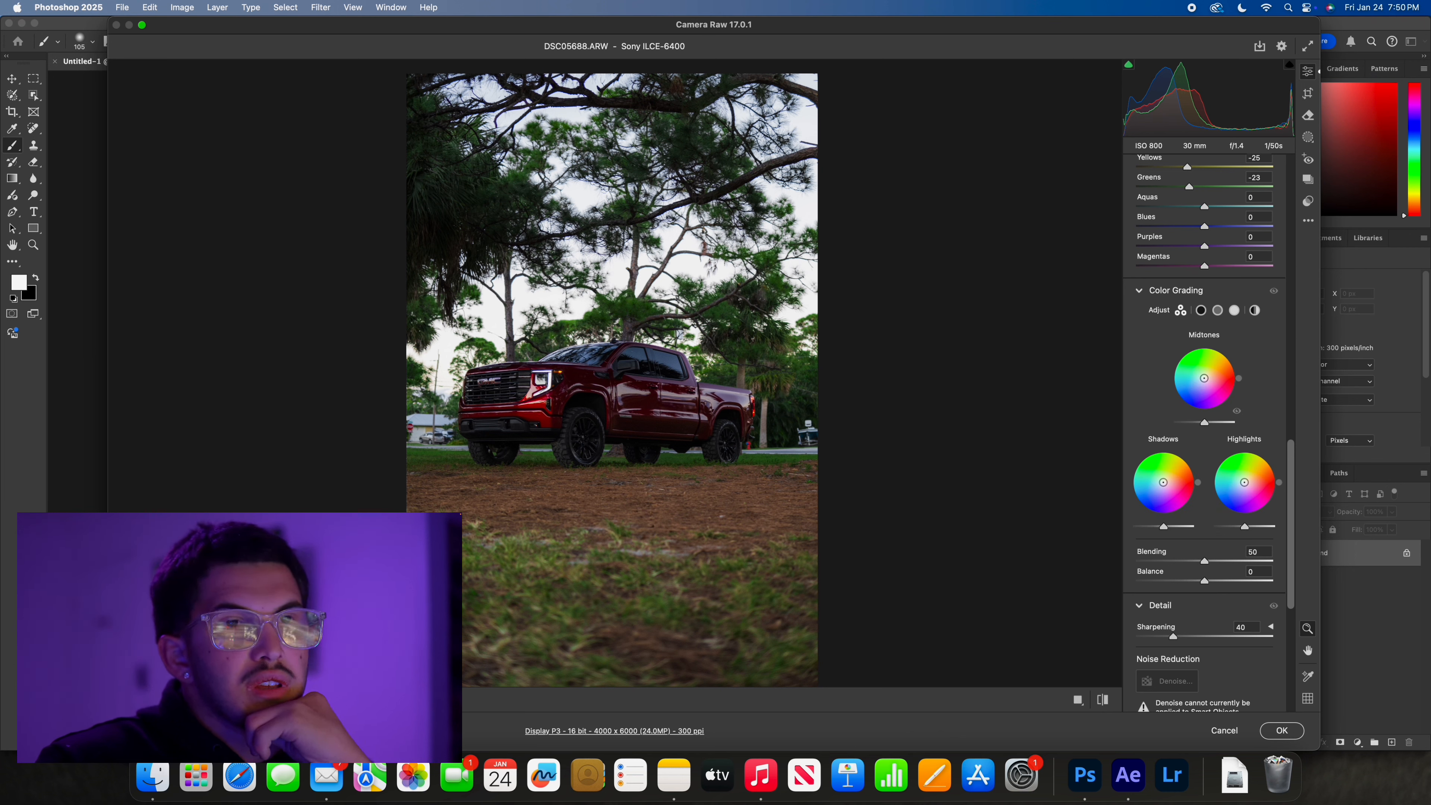
{"action": "left_click_drag", "start_coordinate": [1204, 377], "coordinate": [1205, 375]}
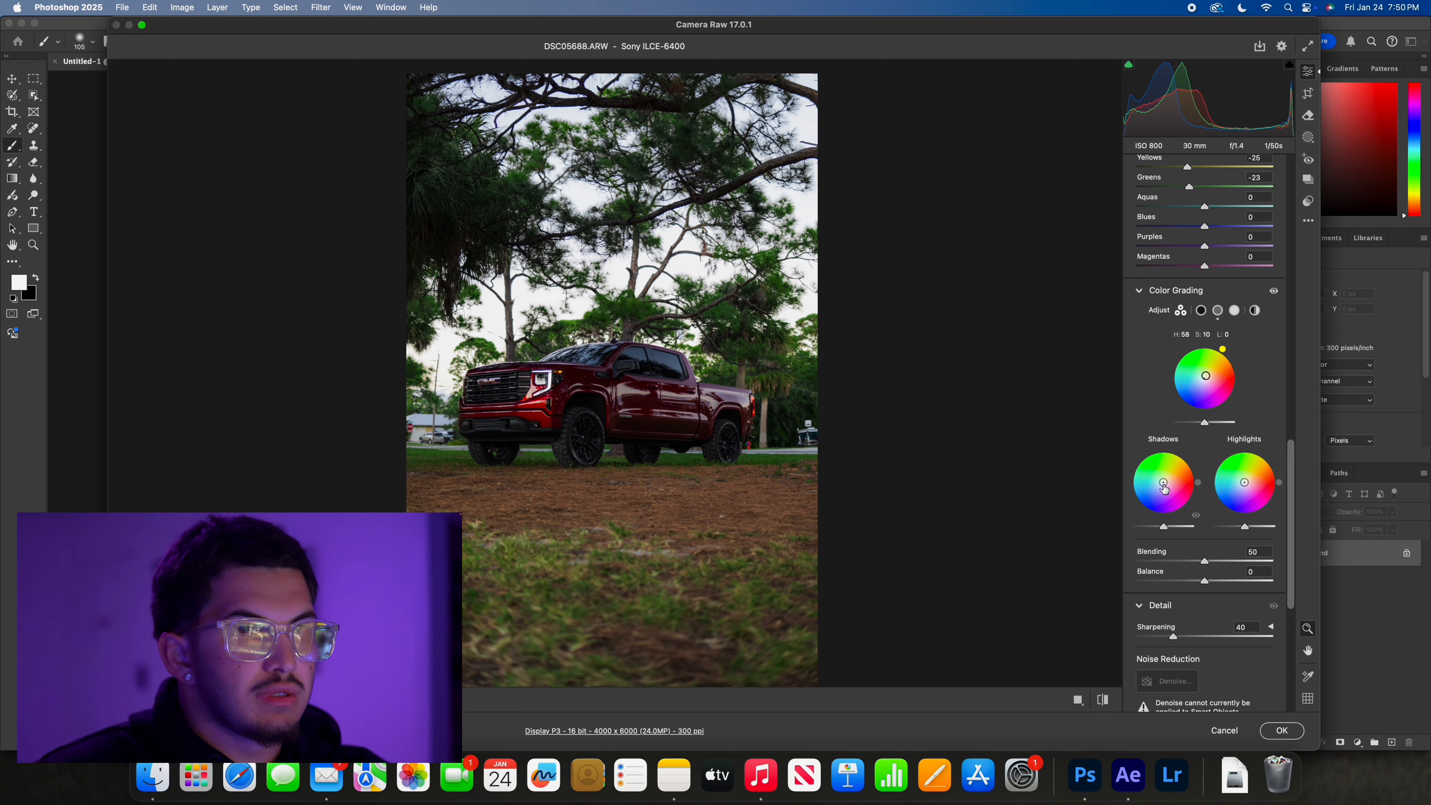
{"action": "left_click_drag", "start_coordinate": [1165, 488], "coordinate": [1164, 480]}
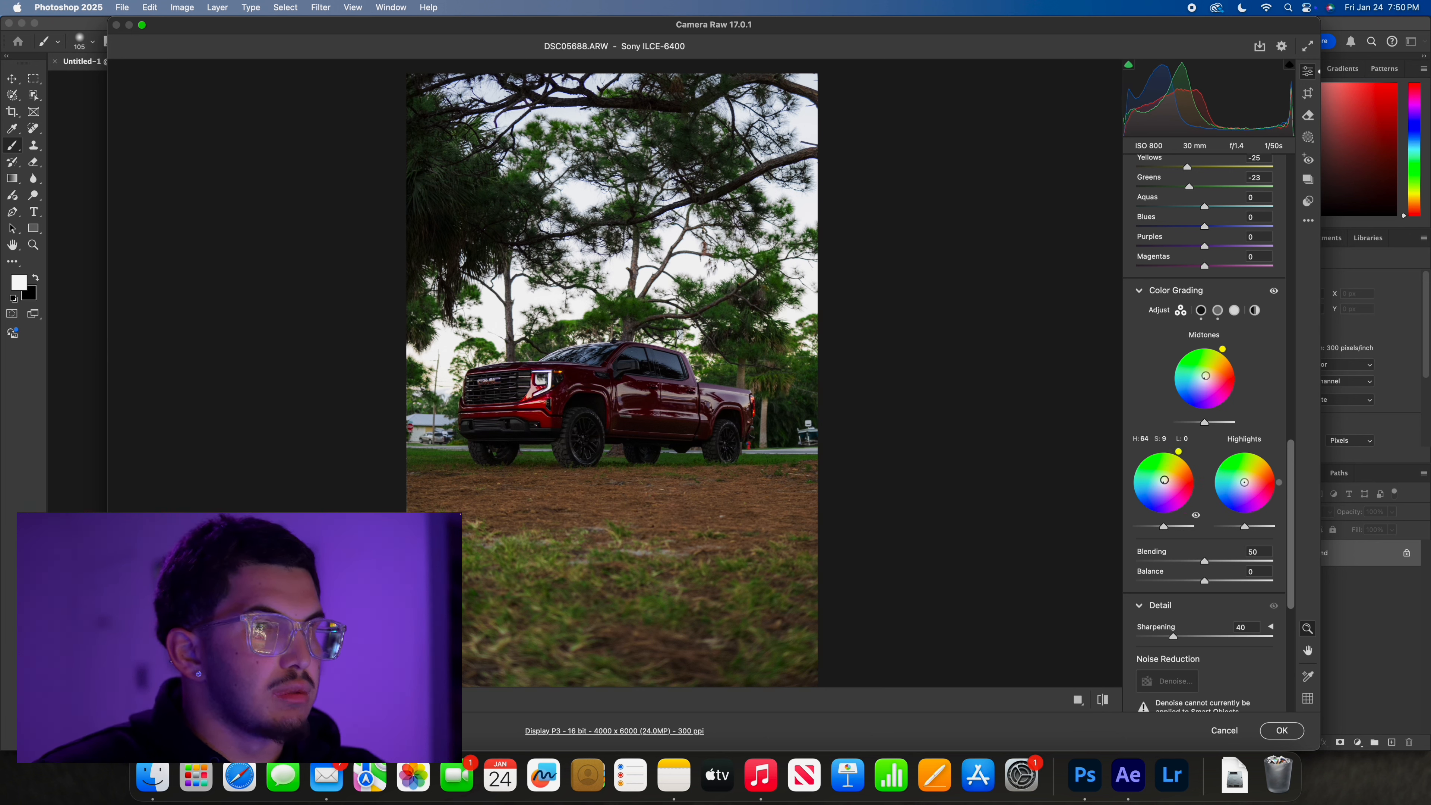
{"action": "left_click_drag", "start_coordinate": [1165, 478], "coordinate": [1166, 480]}
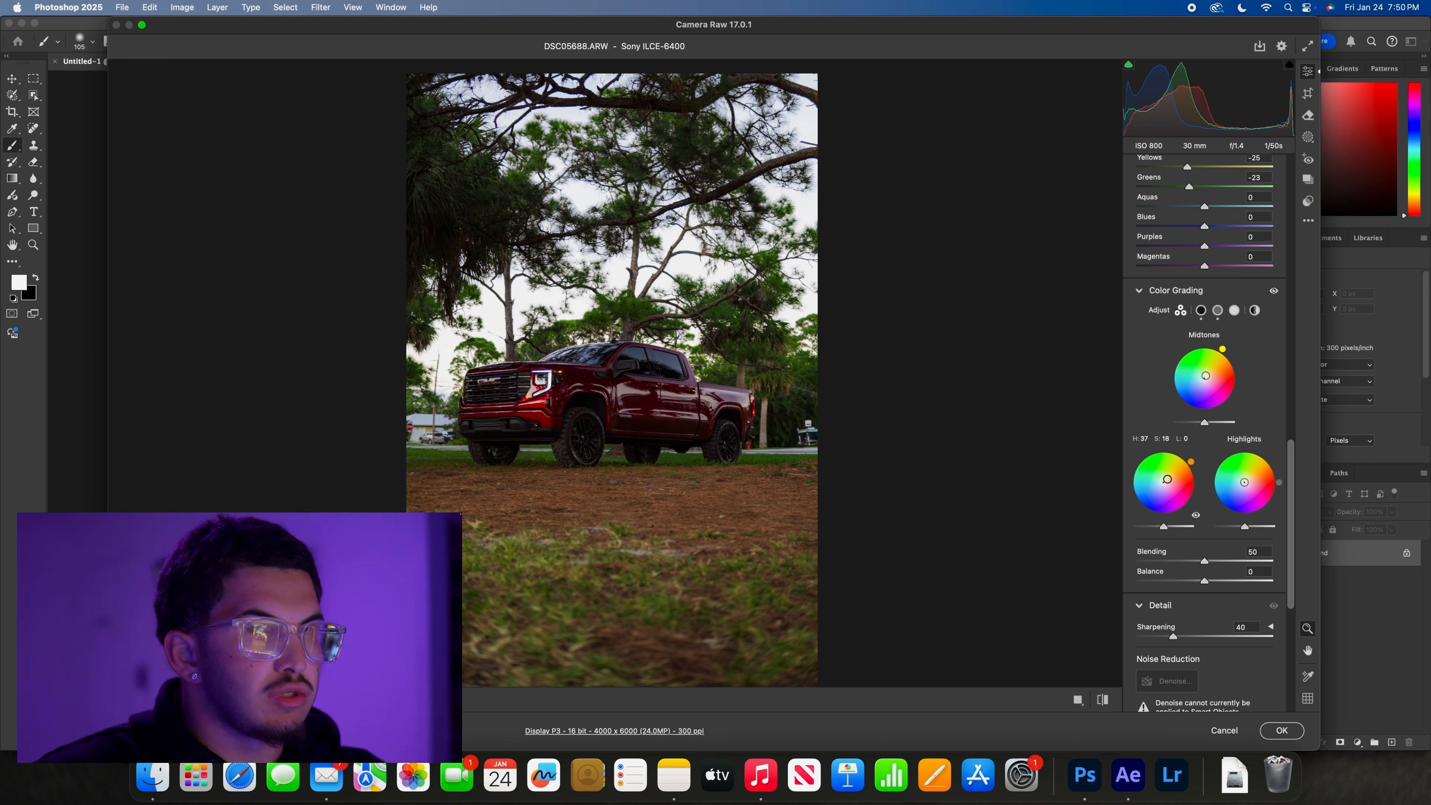
Color-grade the highlights toward blue at hue 225, saturation 14.
{"action": "left_click_drag", "start_coordinate": [1166, 479], "coordinate": [1247, 482]}
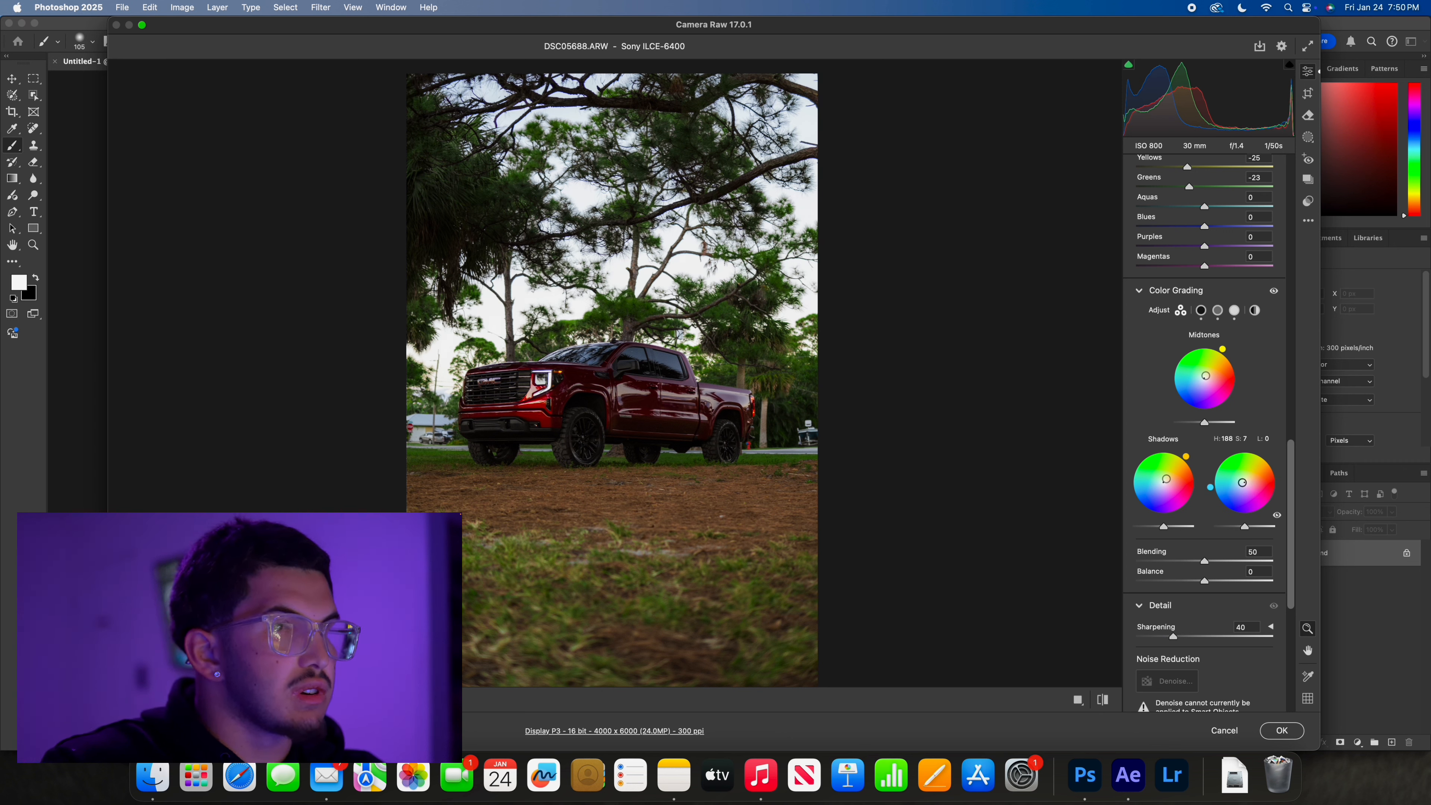
{"action": "left_click_drag", "start_coordinate": [1241, 482], "coordinate": [1243, 485]}
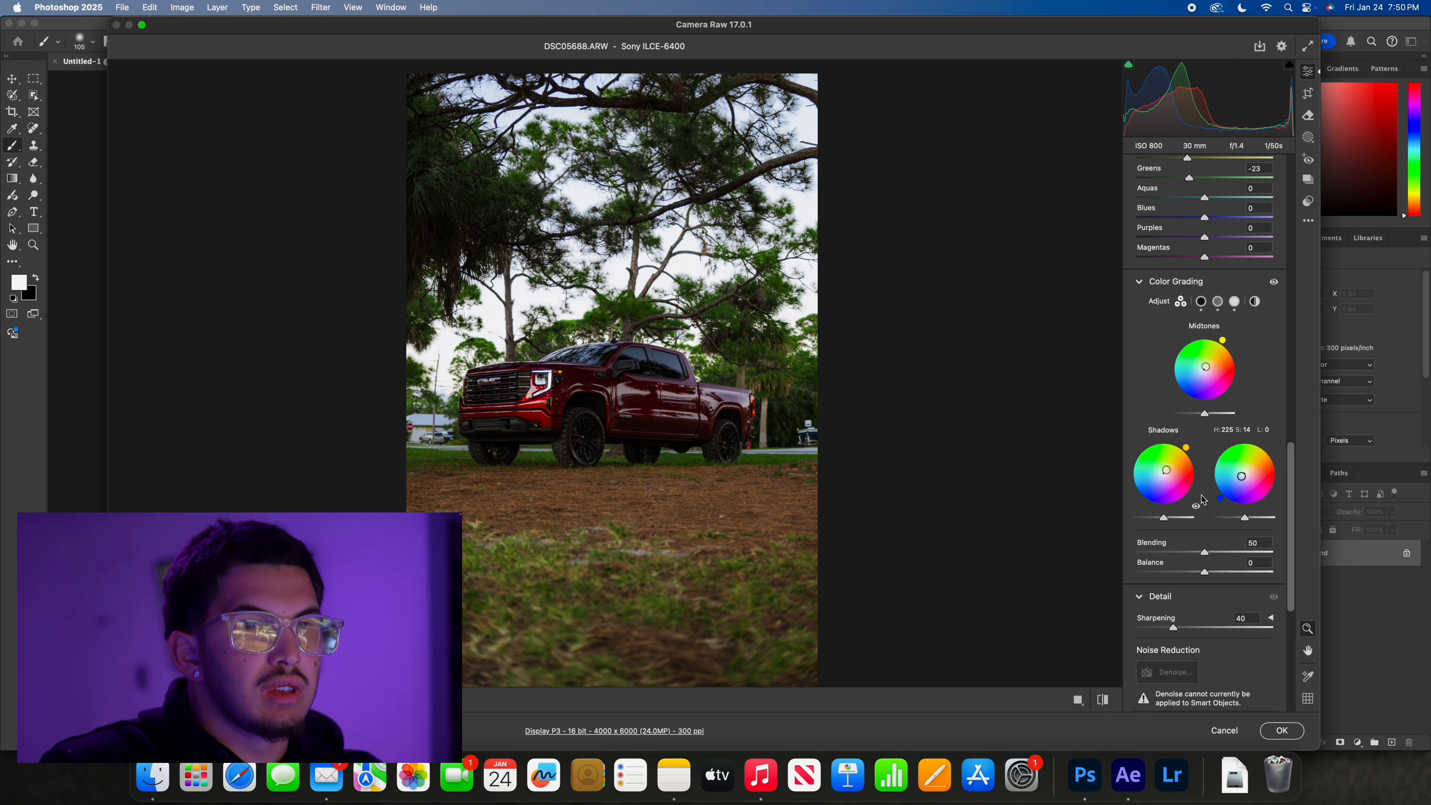
{"action": "scroll", "coordinate": [1202, 496], "scroll_direction": "down", "scroll_amount": 10}
{"action": "scroll", "coordinate": [1204, 499], "scroll_direction": "down", "scroll_amount": 1}
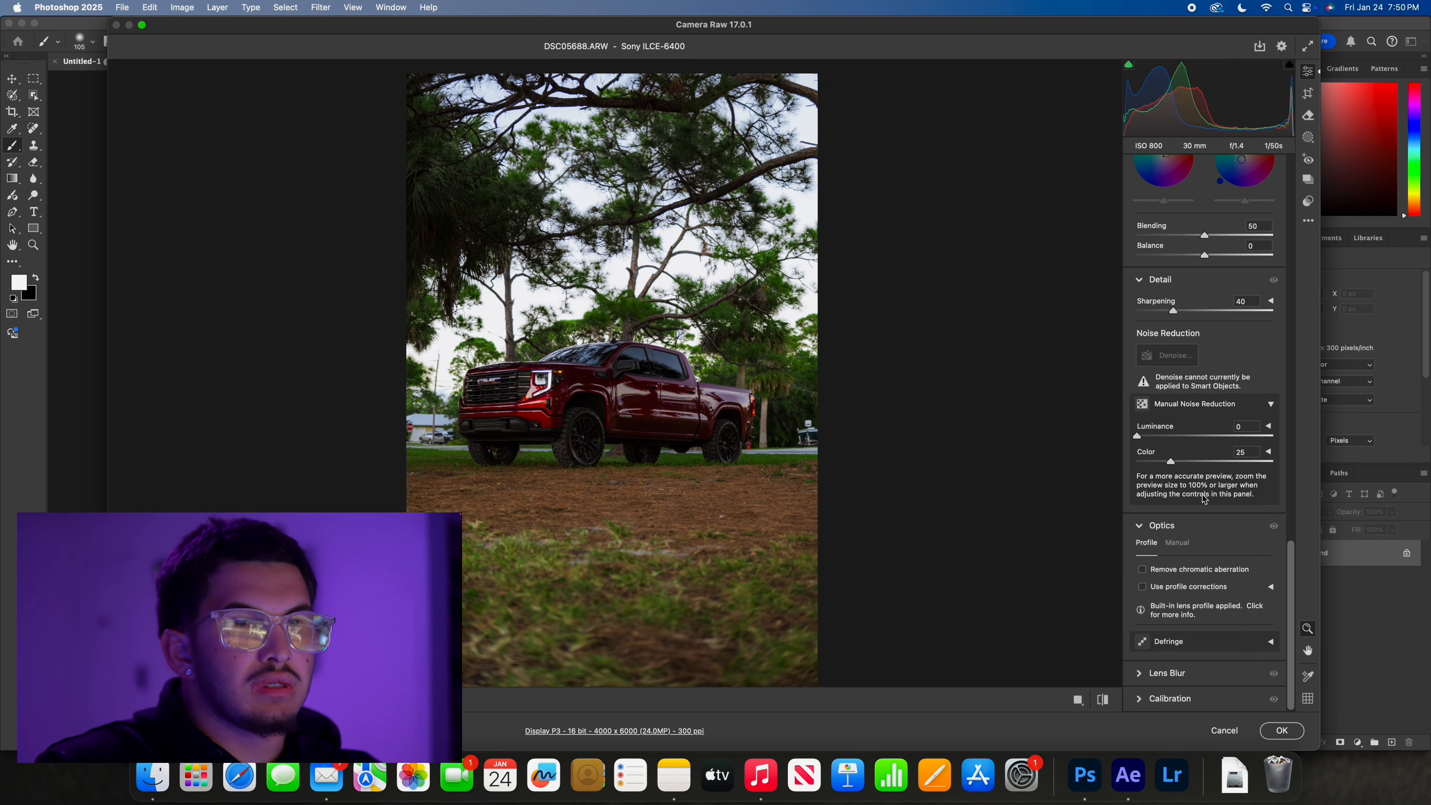
Create a linear gradient mask from the photo's bottom edge up to the truck's roof and subtract the subject from it.
{"action": "left_click", "coordinate": [1308, 138]}
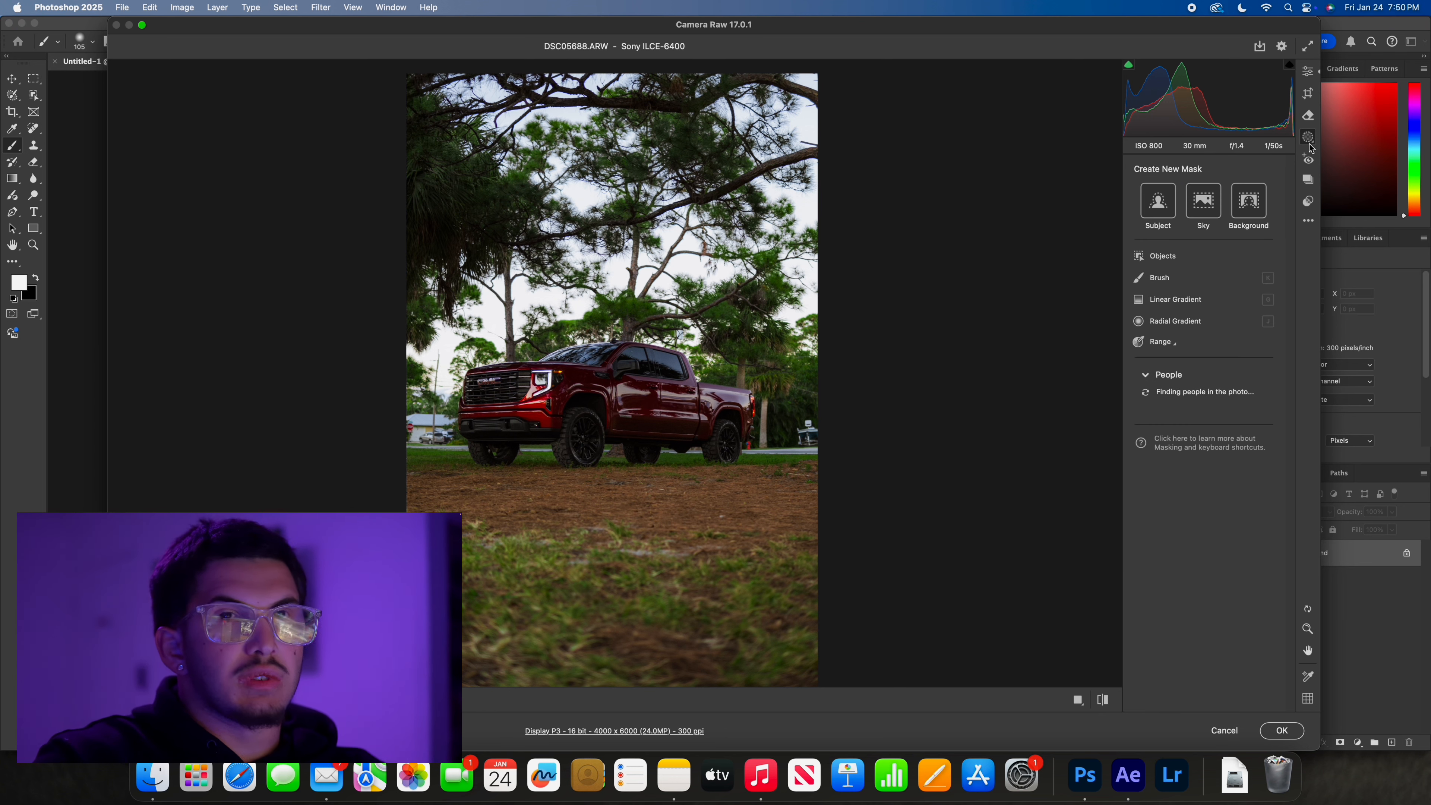
{"action": "left_click", "coordinate": [1180, 298]}
{"action": "left_click_drag", "start_coordinate": [633, 680], "coordinate": [633, 344]}
{"action": "left_click", "coordinate": [1074, 137]}
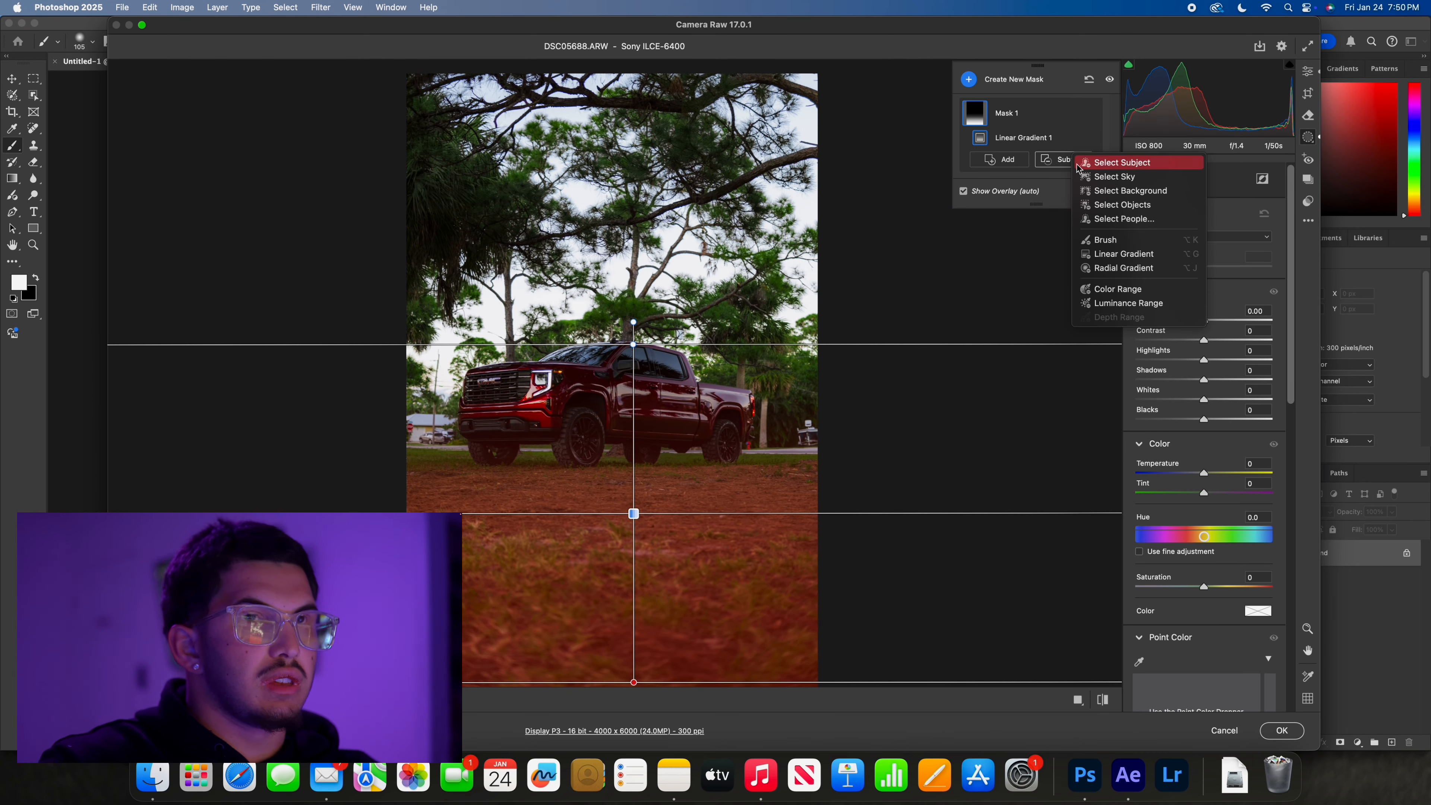
{"action": "left_click", "coordinate": [1115, 159]}
Set the foreground gradient mask to exposure -1.55, clarity +10 and dehaze +14.
{"action": "left_click_drag", "start_coordinate": [1208, 326], "coordinate": [1180, 327]}
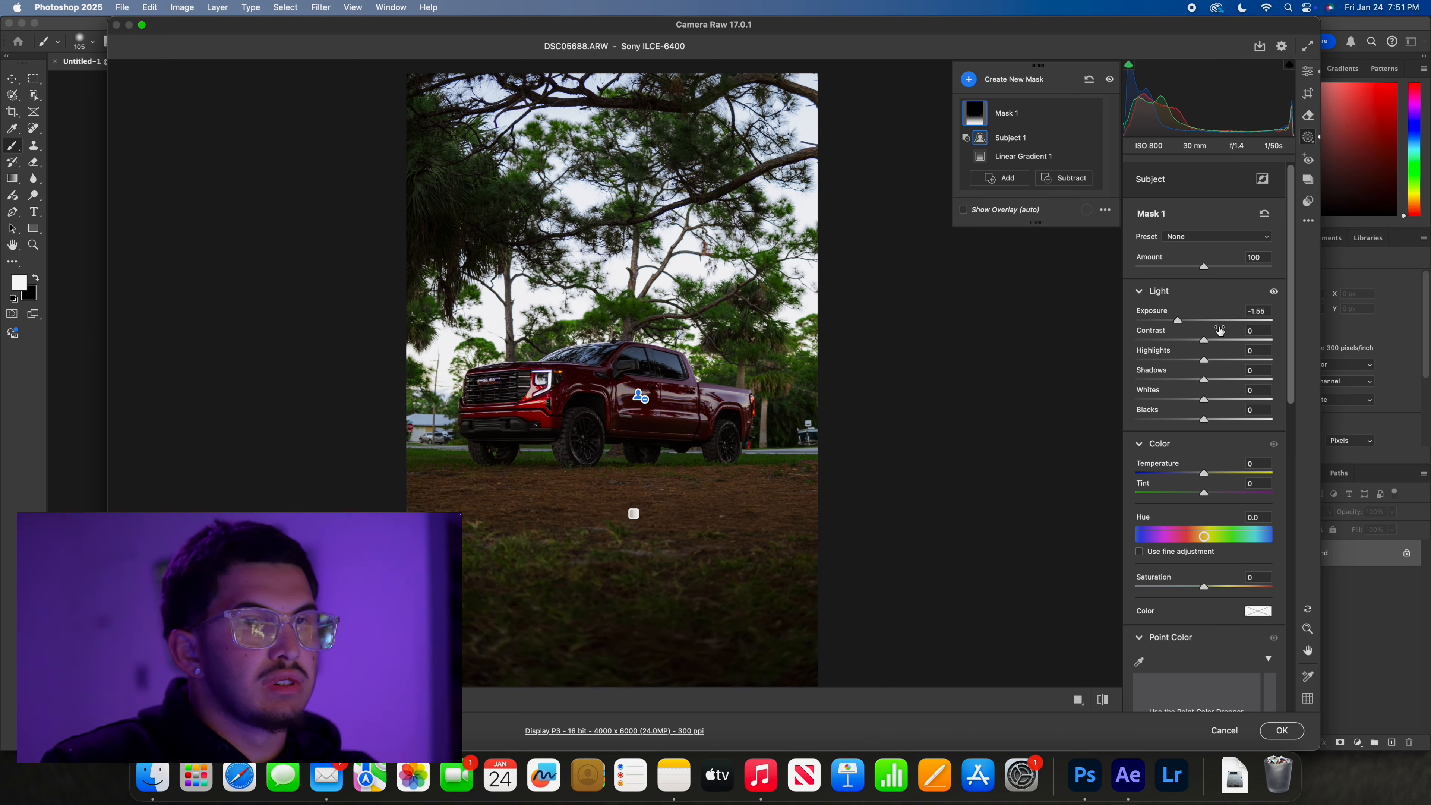
{"action": "scroll", "coordinate": [1209, 348], "scroll_direction": "down", "scroll_amount": 15}
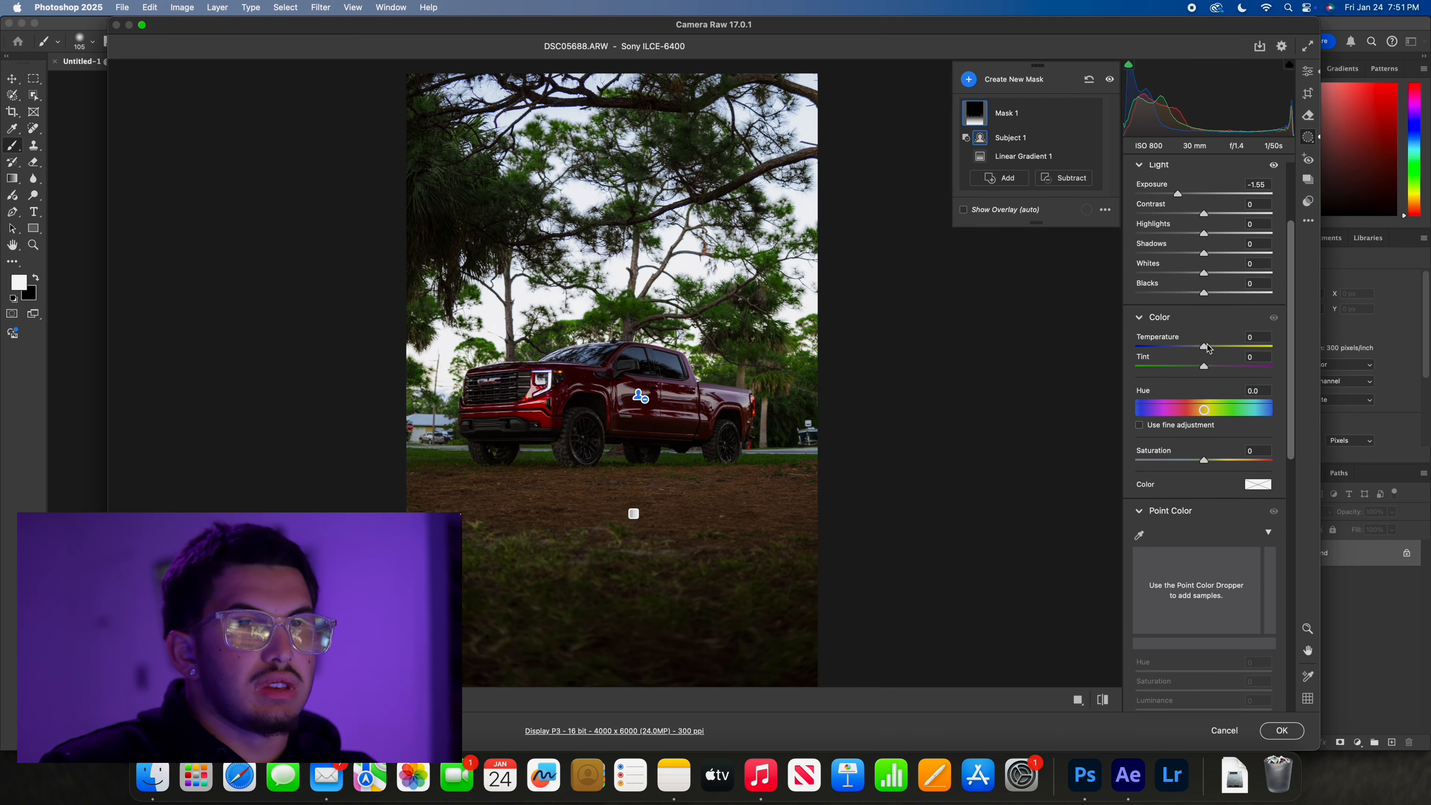
{"action": "scroll", "coordinate": [1211, 347], "scroll_direction": "down", "scroll_amount": 2}
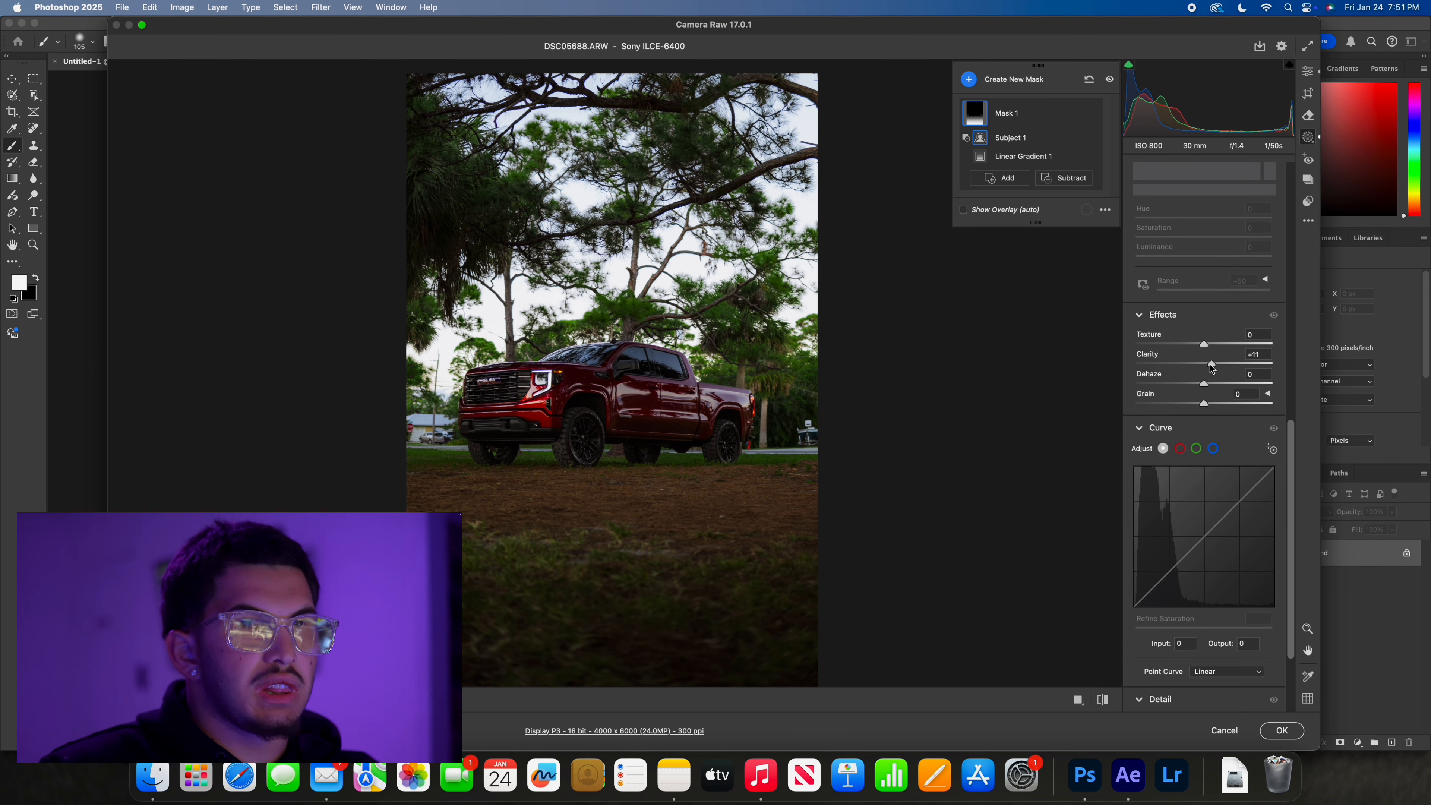
{"action": "left_click_drag", "start_coordinate": [1211, 365], "coordinate": [1213, 384]}
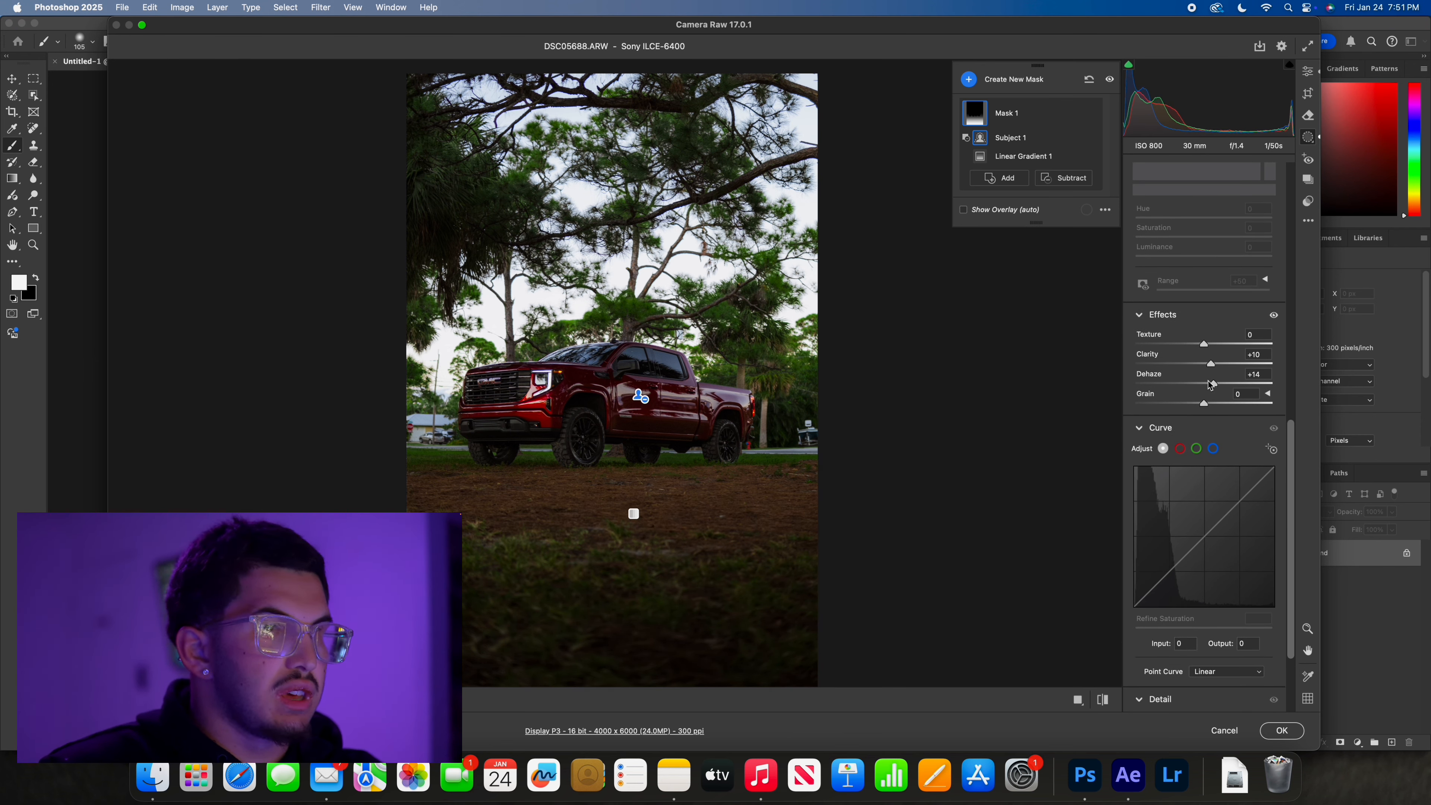
Shape the foreground mask's point curve by lifting the shadows, pulling down the highlights and raising the midtones to input 129, output 141.
{"action": "scroll", "coordinate": [1210, 385], "scroll_direction": "down", "scroll_amount": 4}
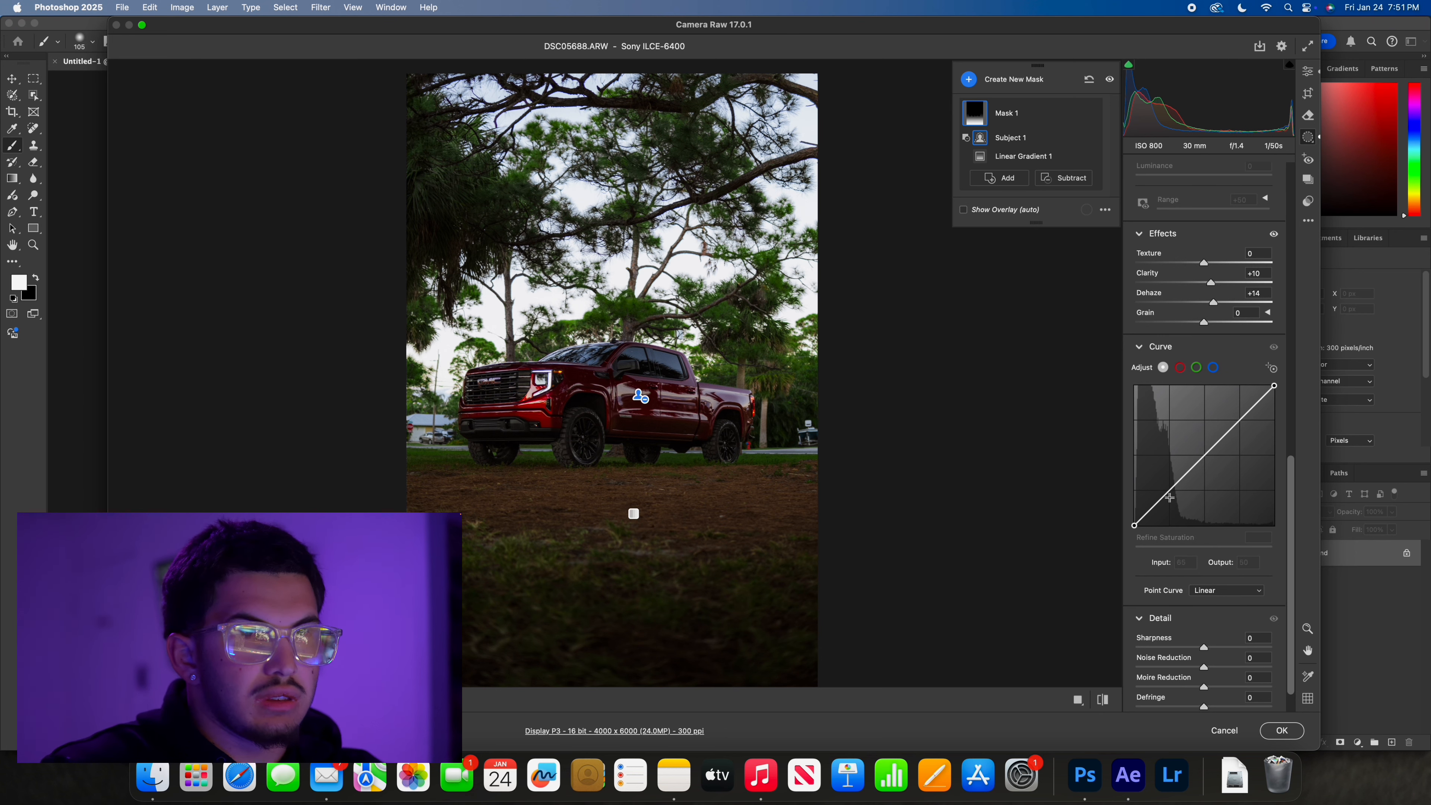
{"action": "left_click_drag", "start_coordinate": [1166, 492], "coordinate": [1167, 485]}
{"action": "left_click_drag", "start_coordinate": [1238, 420], "coordinate": [1238, 418]}
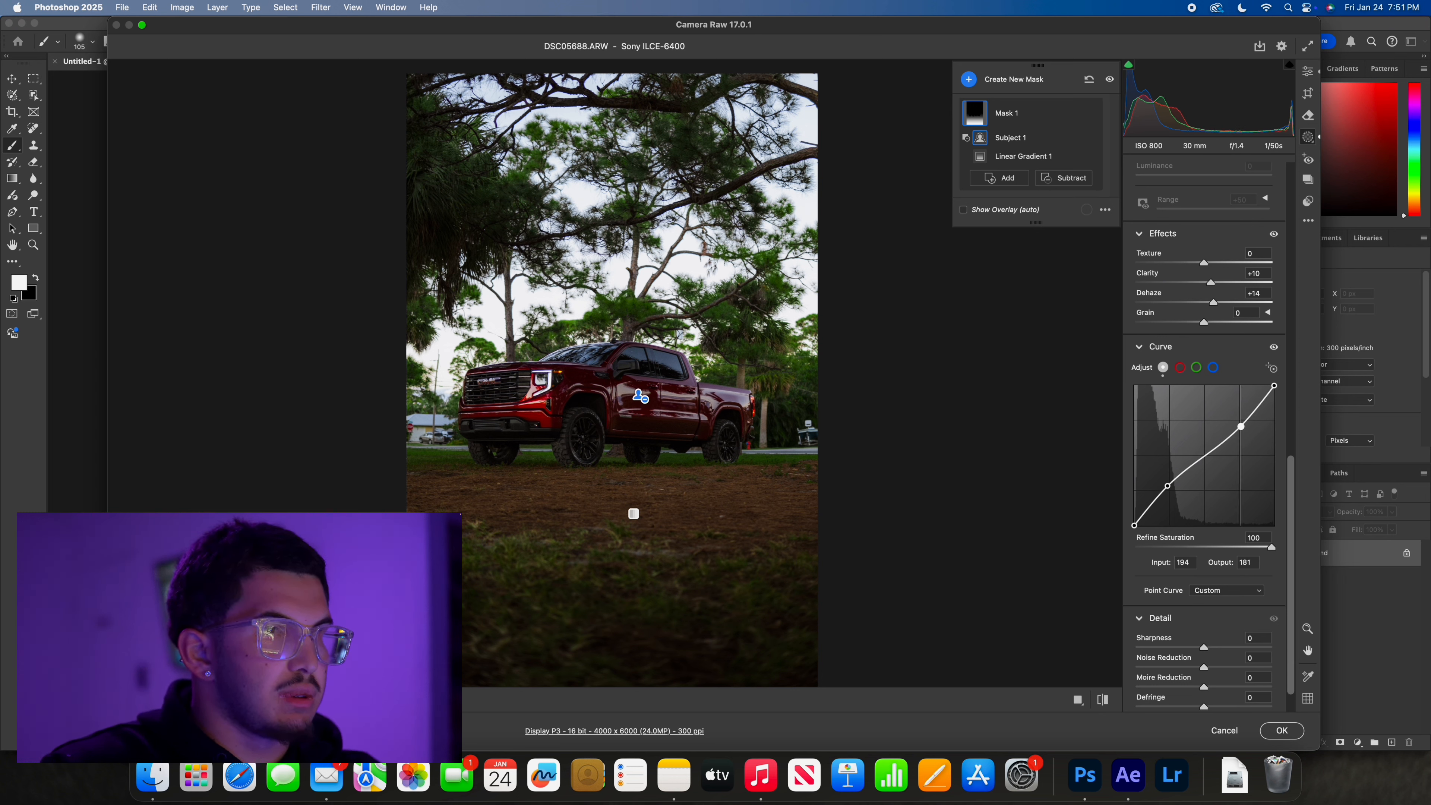
{"action": "left_click_drag", "start_coordinate": [1225, 439], "coordinate": [1243, 418]}
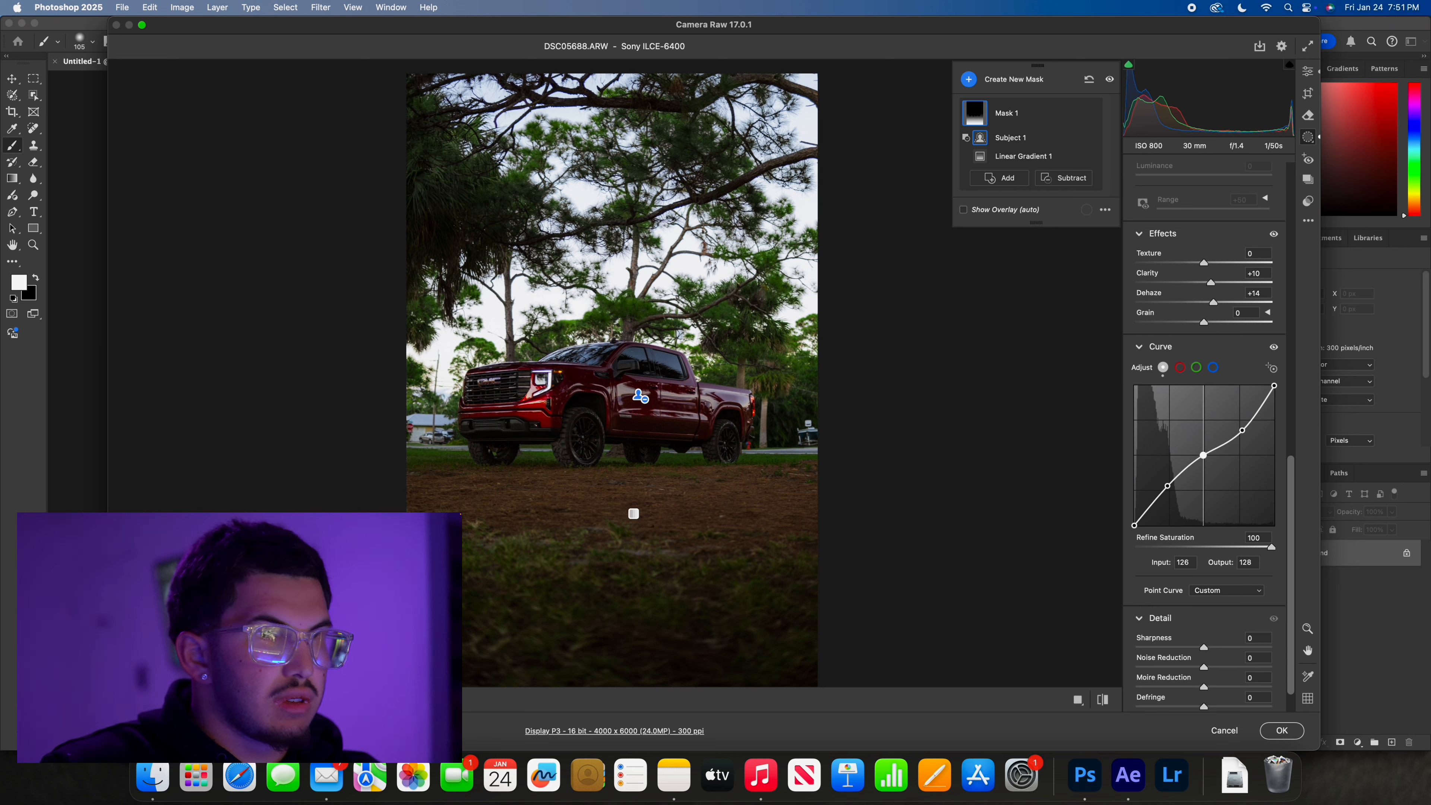
{"action": "mouse_move", "coordinate": [1205, 449]}
{"action": "left_mouse_down"}
{"action": "mouse_move", "coordinate": [1203, 463]}
{"action": "mouse_move", "coordinate": [1205, 448]}
{"action": "left_mouse_up"}
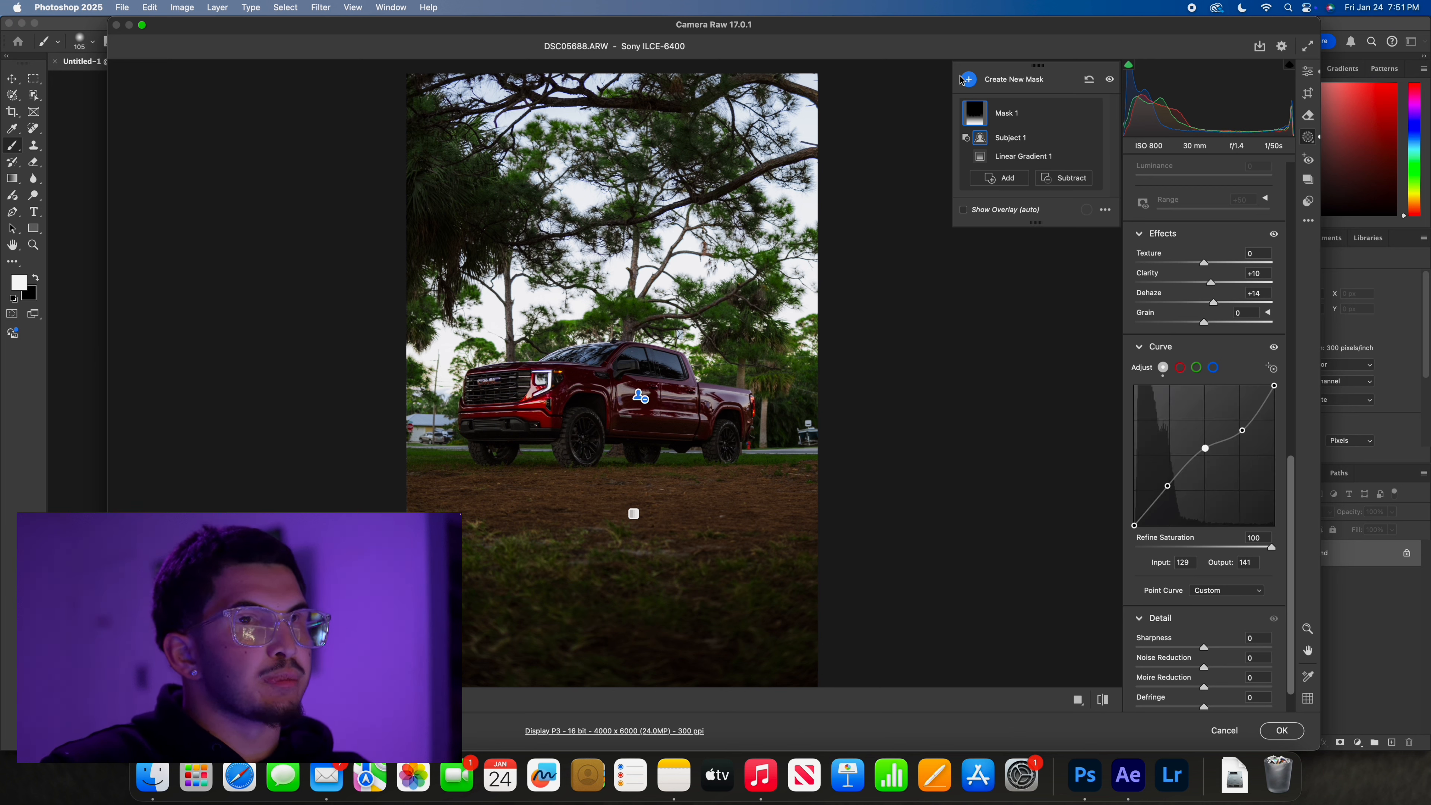
Create a new mask that selects the sky.
{"action": "left_click", "coordinate": [967, 79]}
{"action": "key", "text": "Escape"}
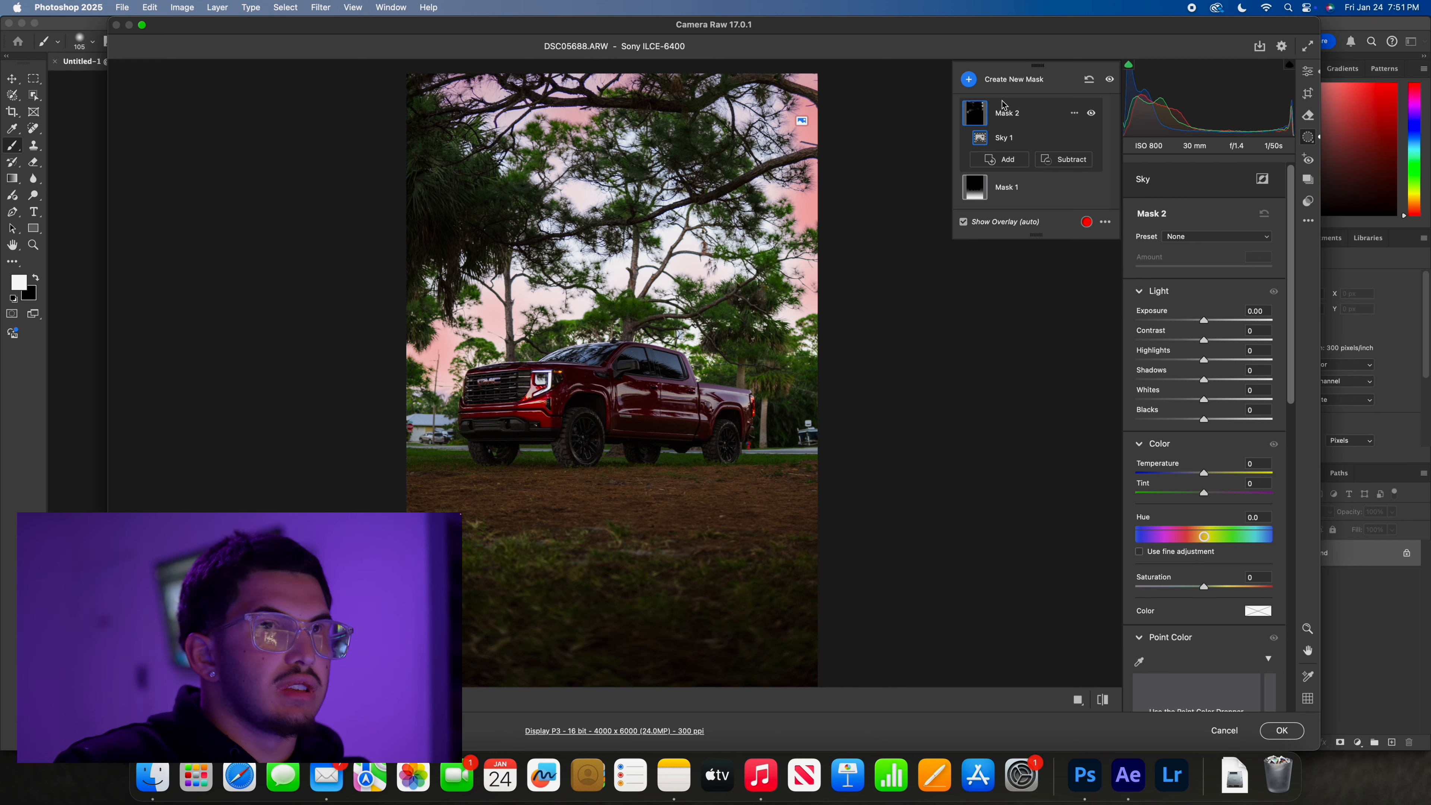
{"action": "left_click", "coordinate": [993, 164]}
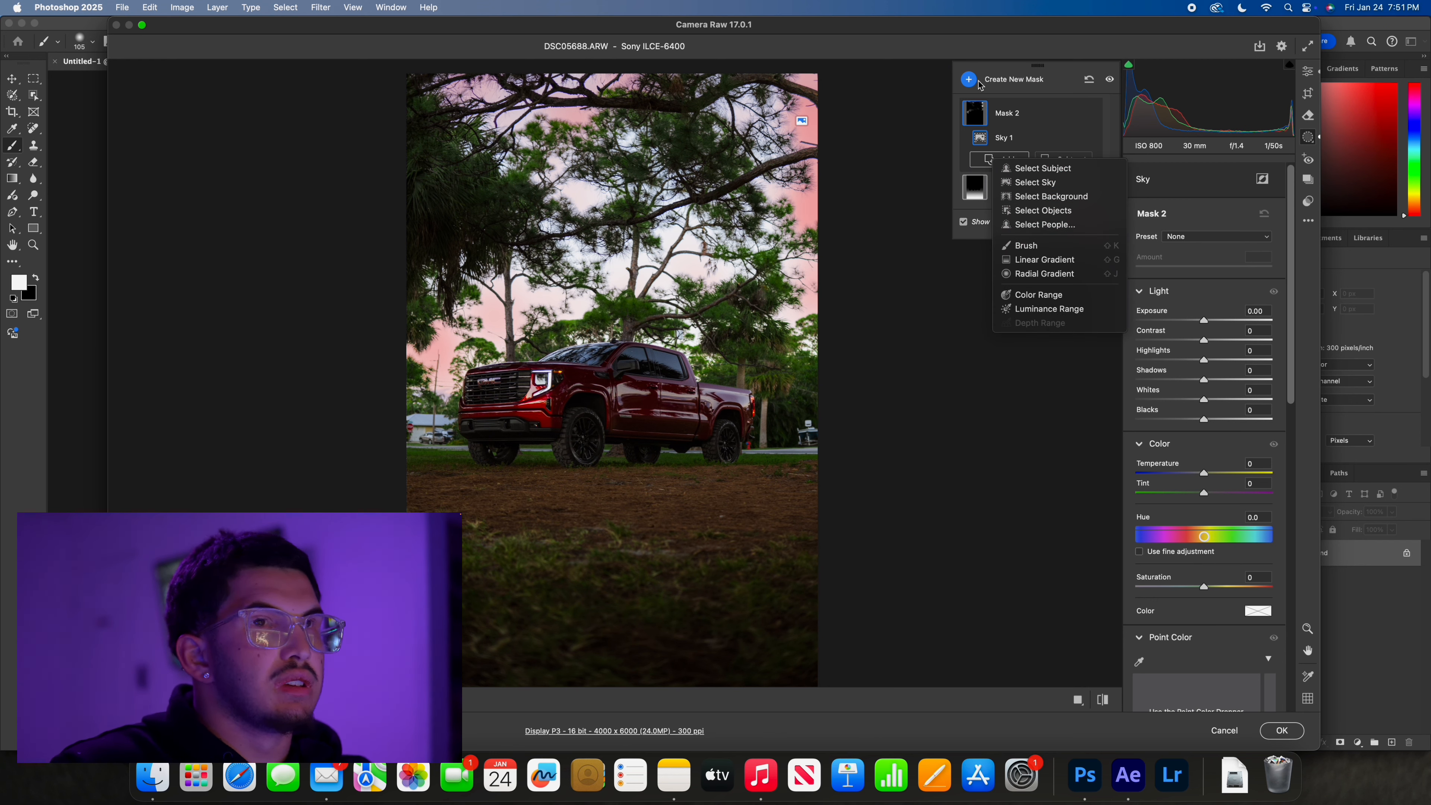
Create another linear gradient mask running diagonally from the photo's upper-left corner to just below the truck's front wheel.
{"action": "left_click", "coordinate": [976, 84]}
{"action": "left_click", "coordinate": [974, 83]}
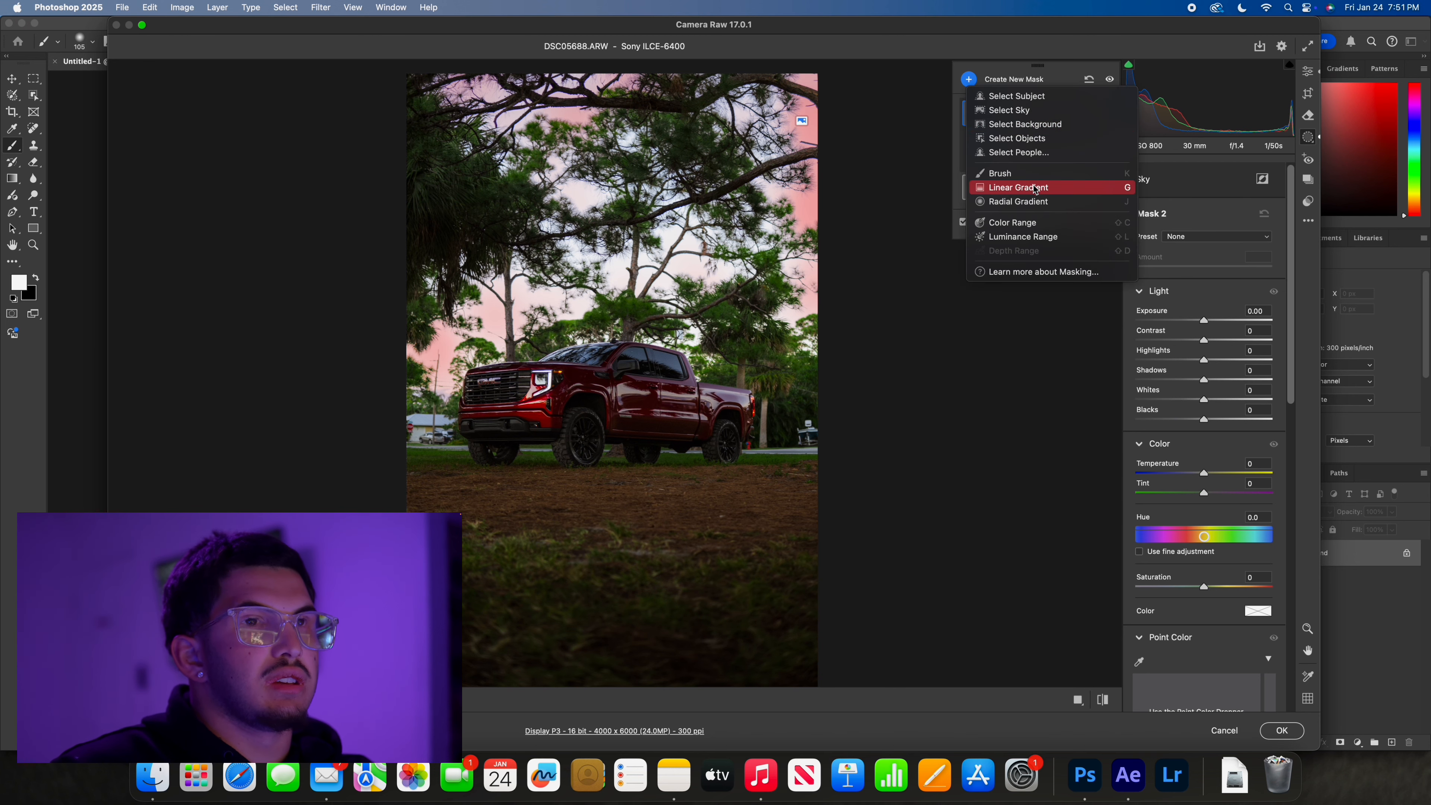
{"action": "left_click", "coordinate": [1025, 189]}
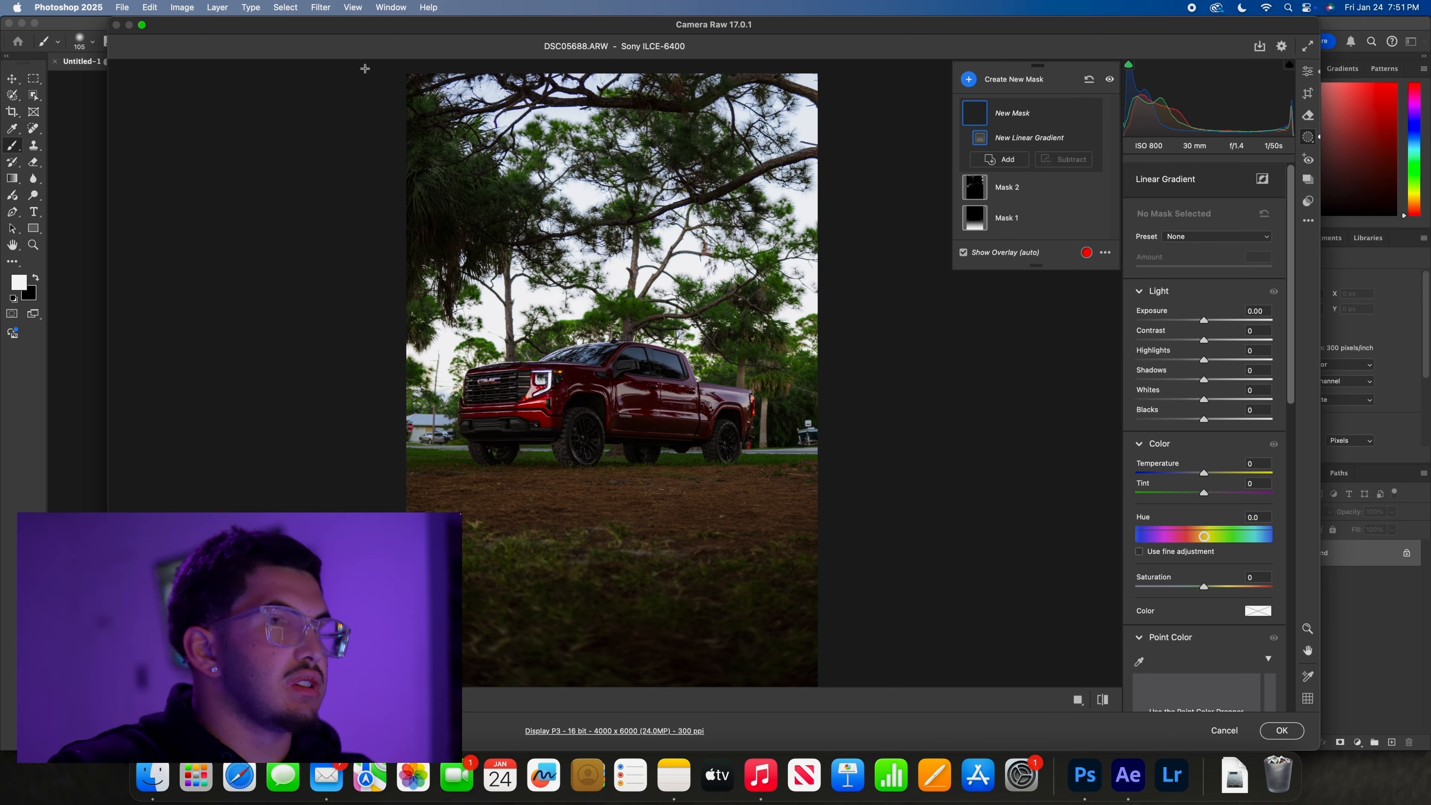
{"action": "left_click_drag", "start_coordinate": [444, 84], "coordinate": [586, 482]}
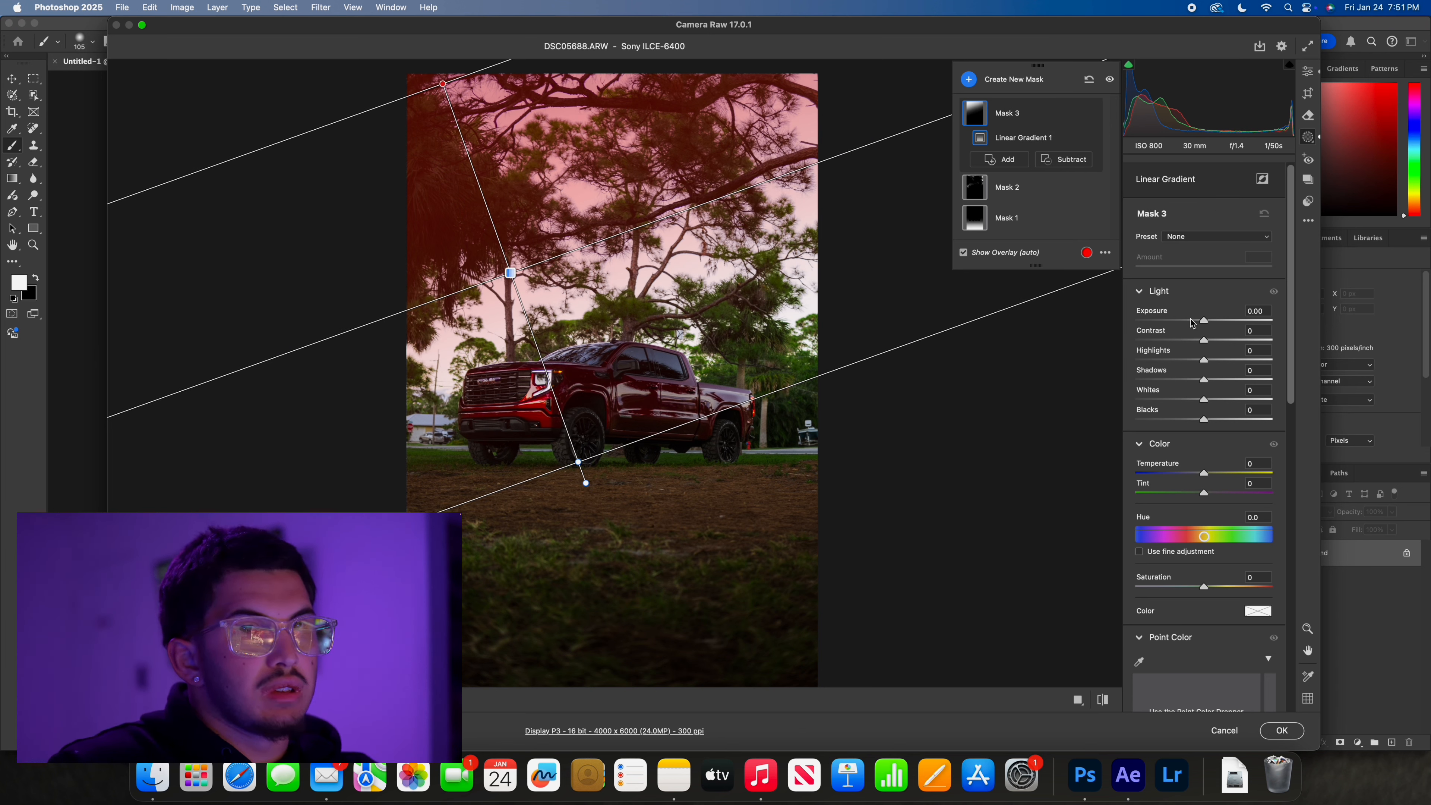
Set the diagonal gradient mask to exposure -0.40, clarity +13 and dehaze +12.
{"action": "left_click_drag", "start_coordinate": [1202, 324], "coordinate": [1194, 327]}
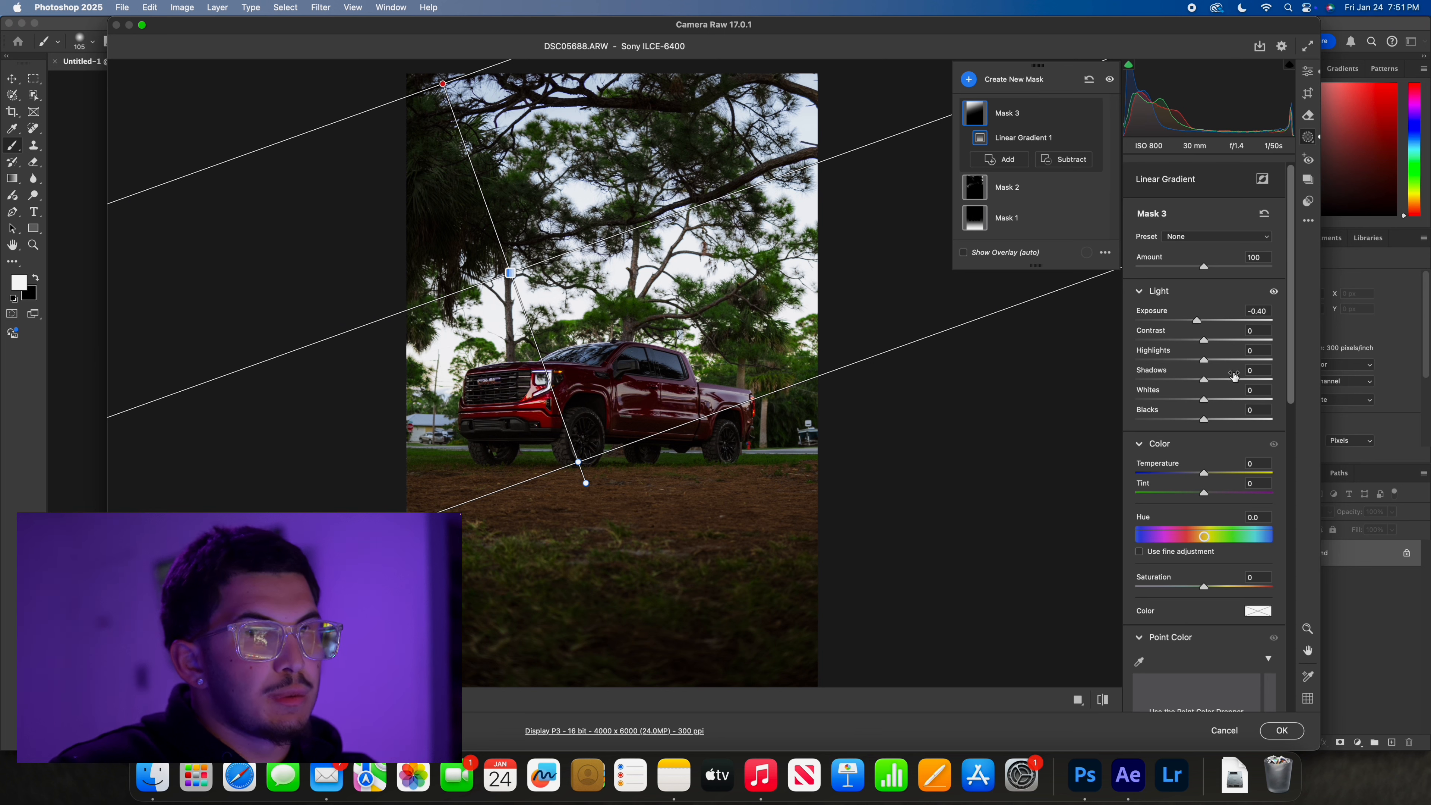
{"action": "scroll", "coordinate": [1232, 376], "scroll_direction": "down", "scroll_amount": 15}
{"action": "scroll", "coordinate": [1230, 371], "scroll_direction": "down", "scroll_amount": 5}
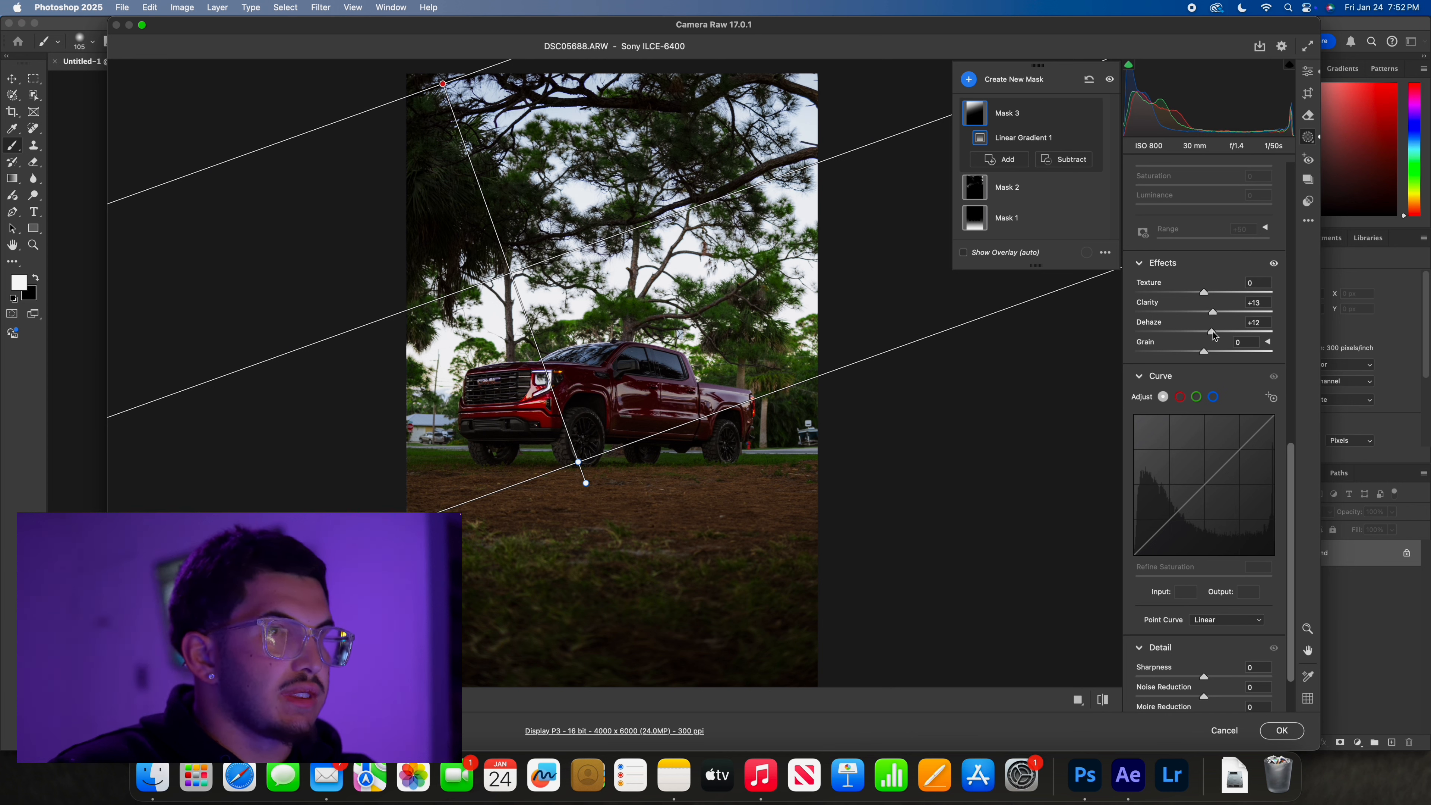
Darken the sky mask with an exposure of -1.90.
{"action": "left_click", "coordinate": [1014, 192]}
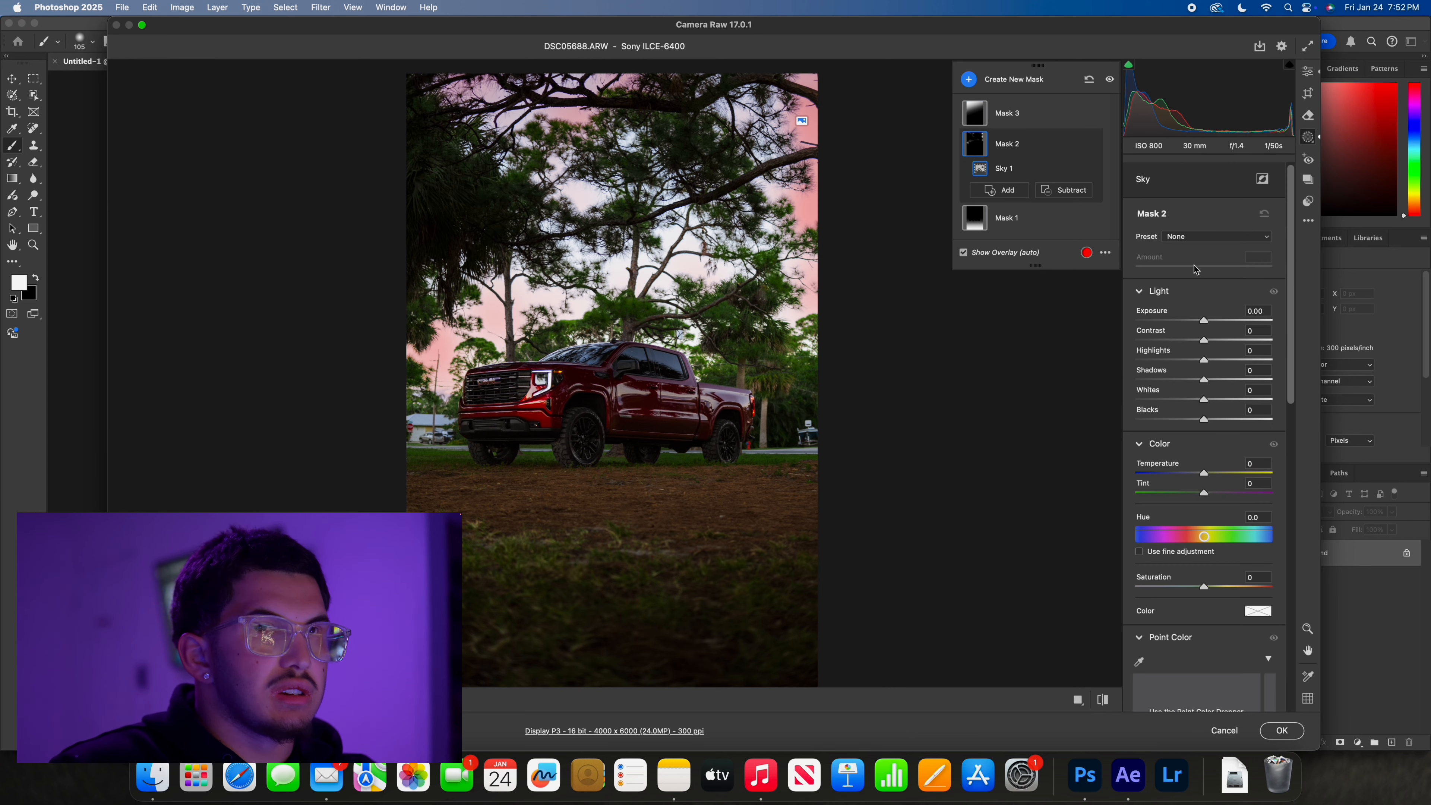
{"action": "left_click_drag", "start_coordinate": [1203, 327], "coordinate": [1168, 333]}
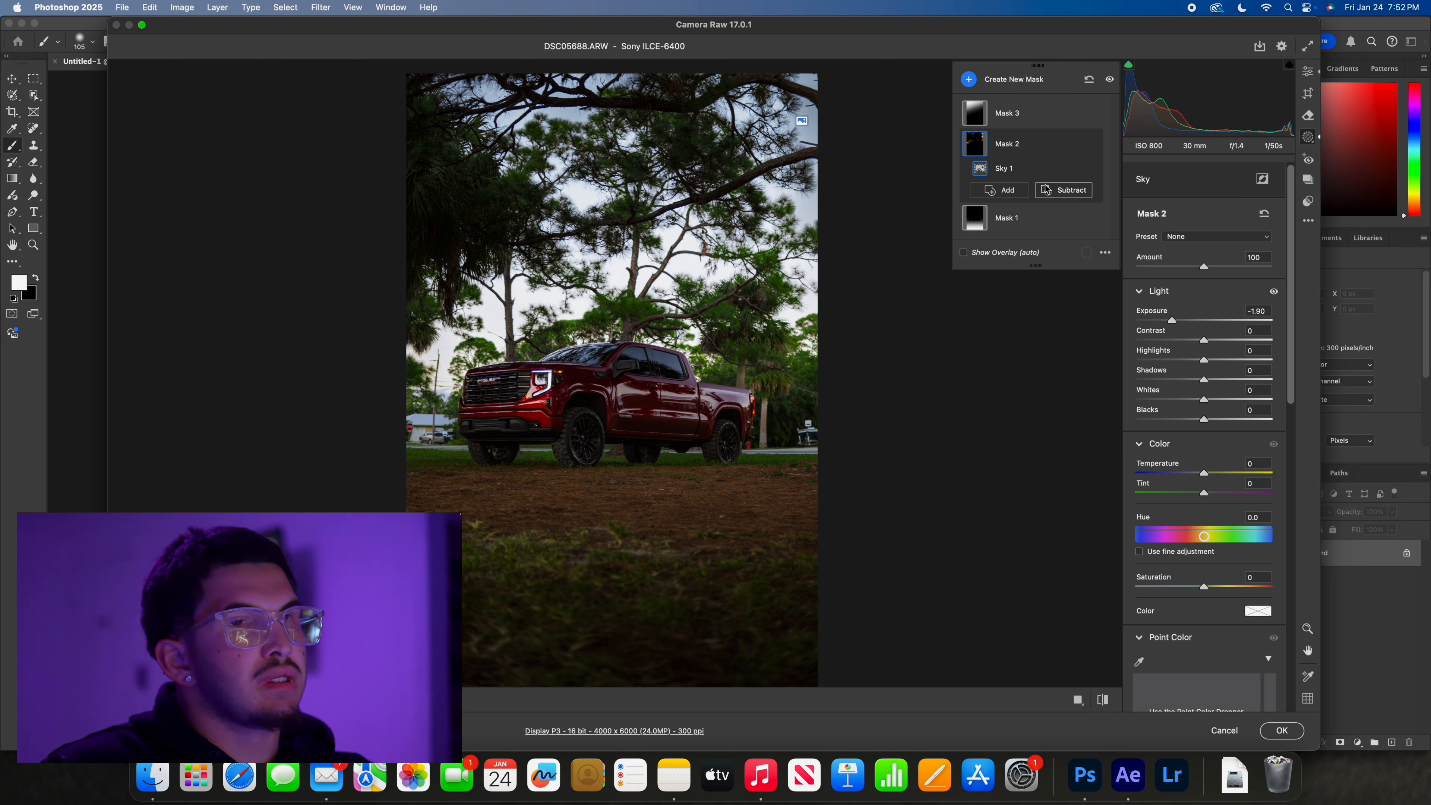
Create a subject mask of the truck and subtract the spill above its roof with a size 5 brush.
{"action": "left_click", "coordinate": [974, 84]}
{"action": "left_click", "coordinate": [1011, 85]}
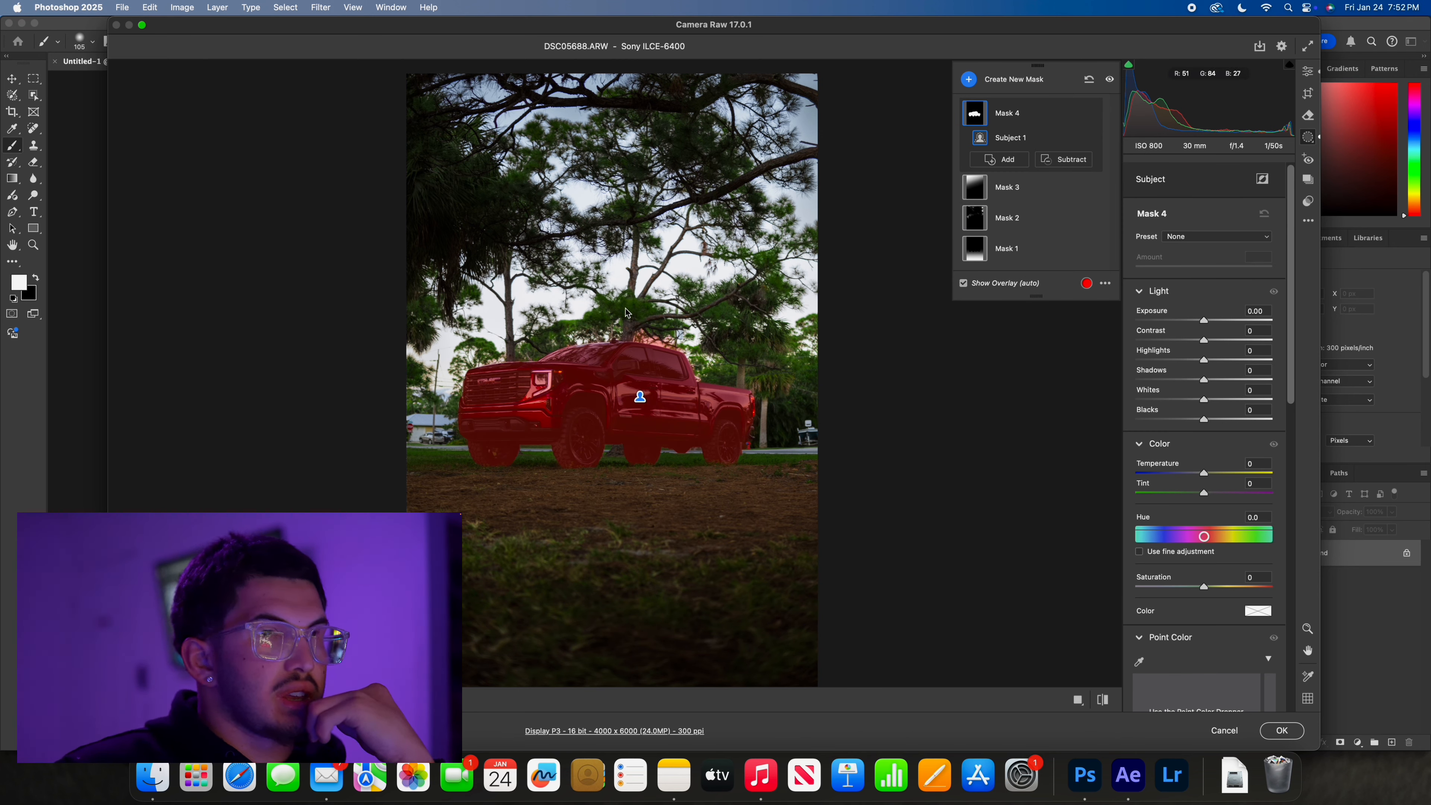
{"action": "left_click", "coordinate": [1062, 162]}
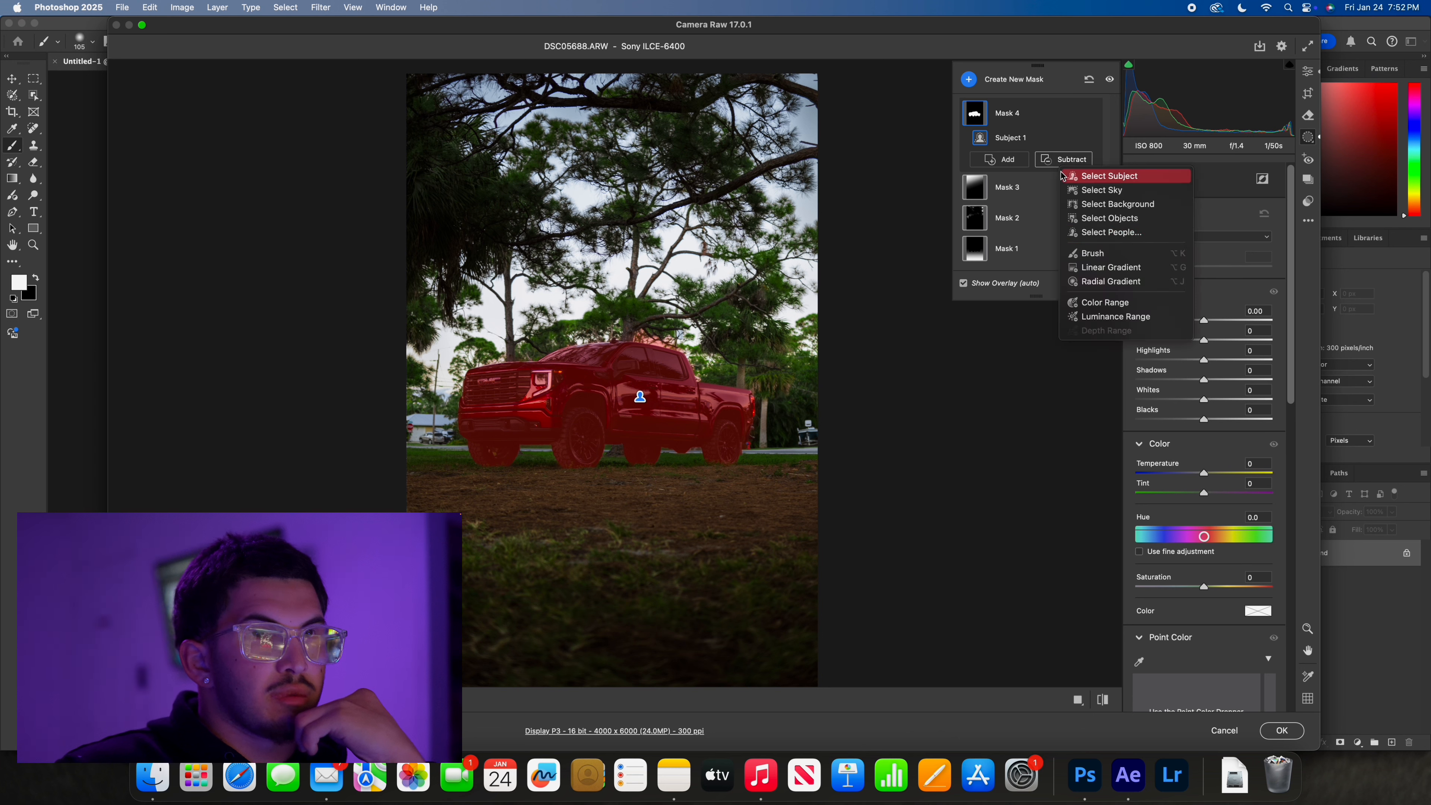
{"action": "left_click", "coordinate": [1092, 253]}
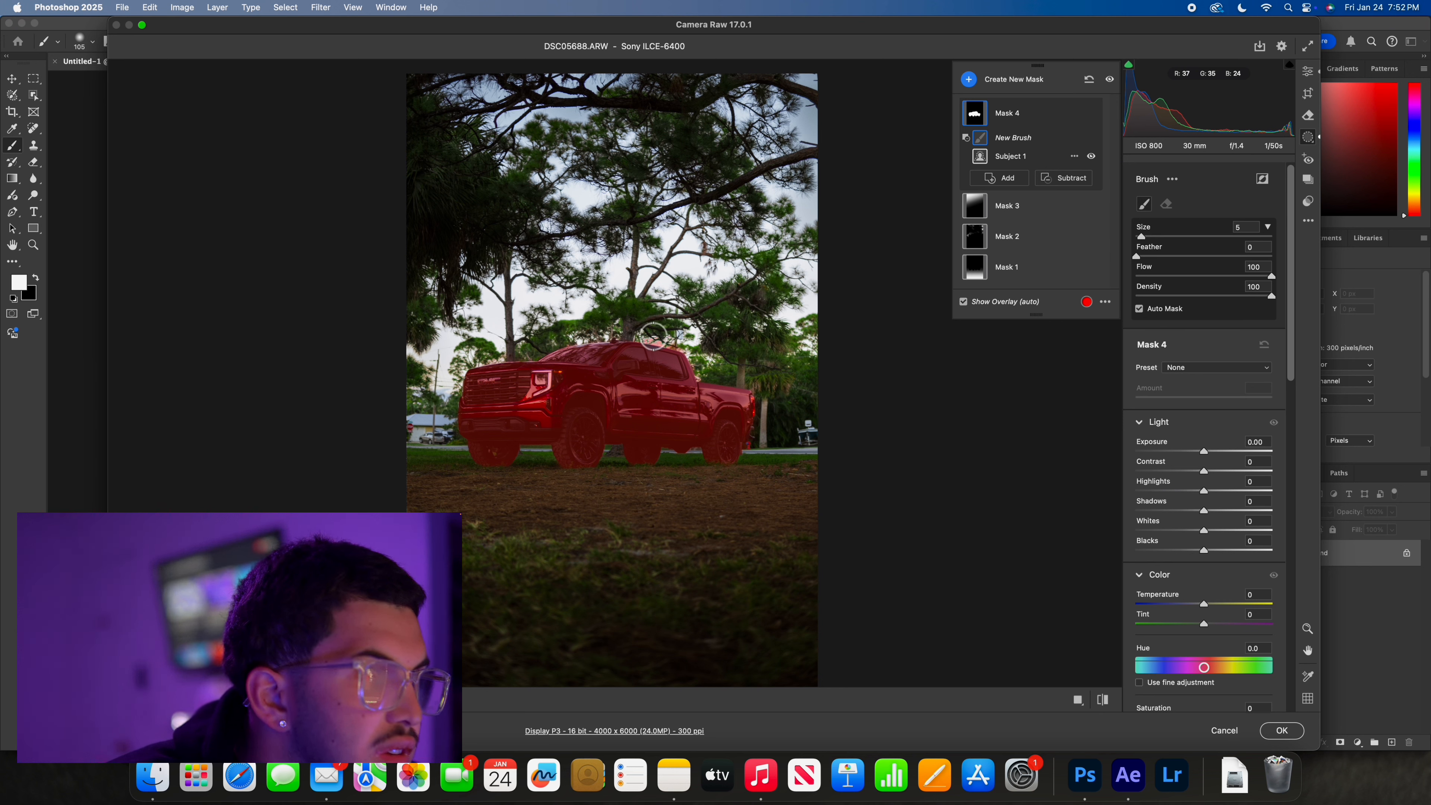
{"action": "left_click", "coordinate": [674, 324]}
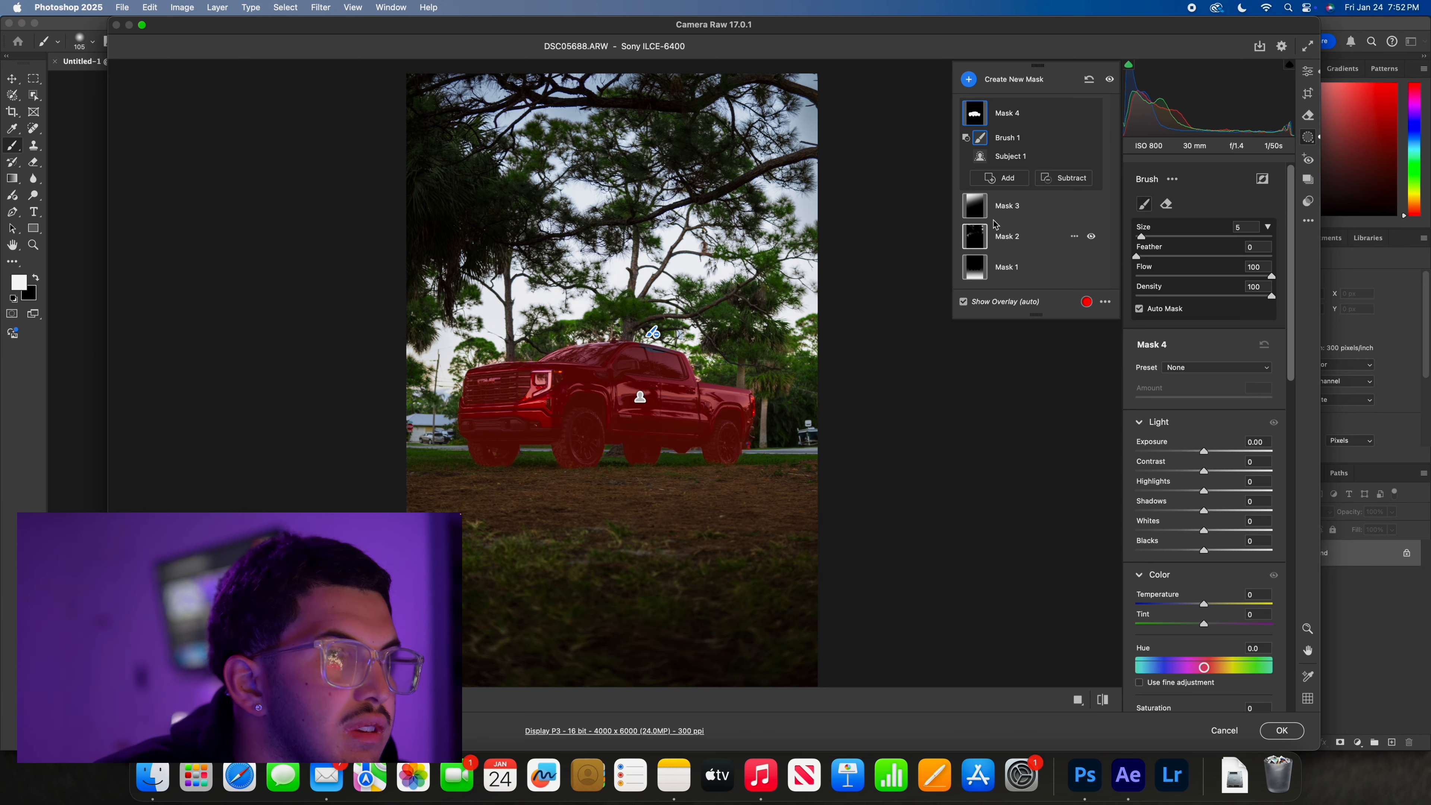
Brush the truck's side windows and roof edge back into the subject mask.
{"action": "left_click", "coordinate": [1003, 181]}
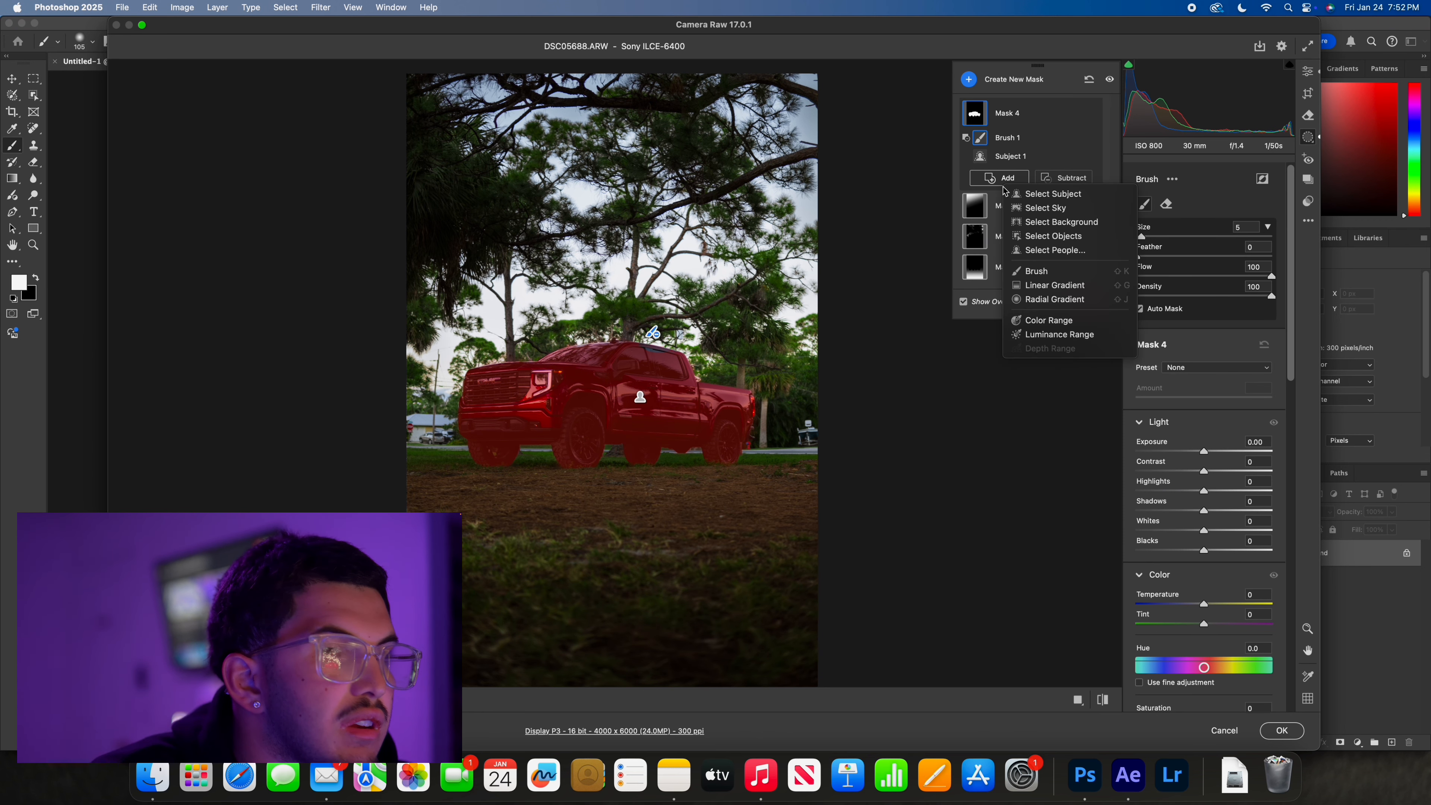
{"action": "left_click", "coordinate": [1048, 275]}
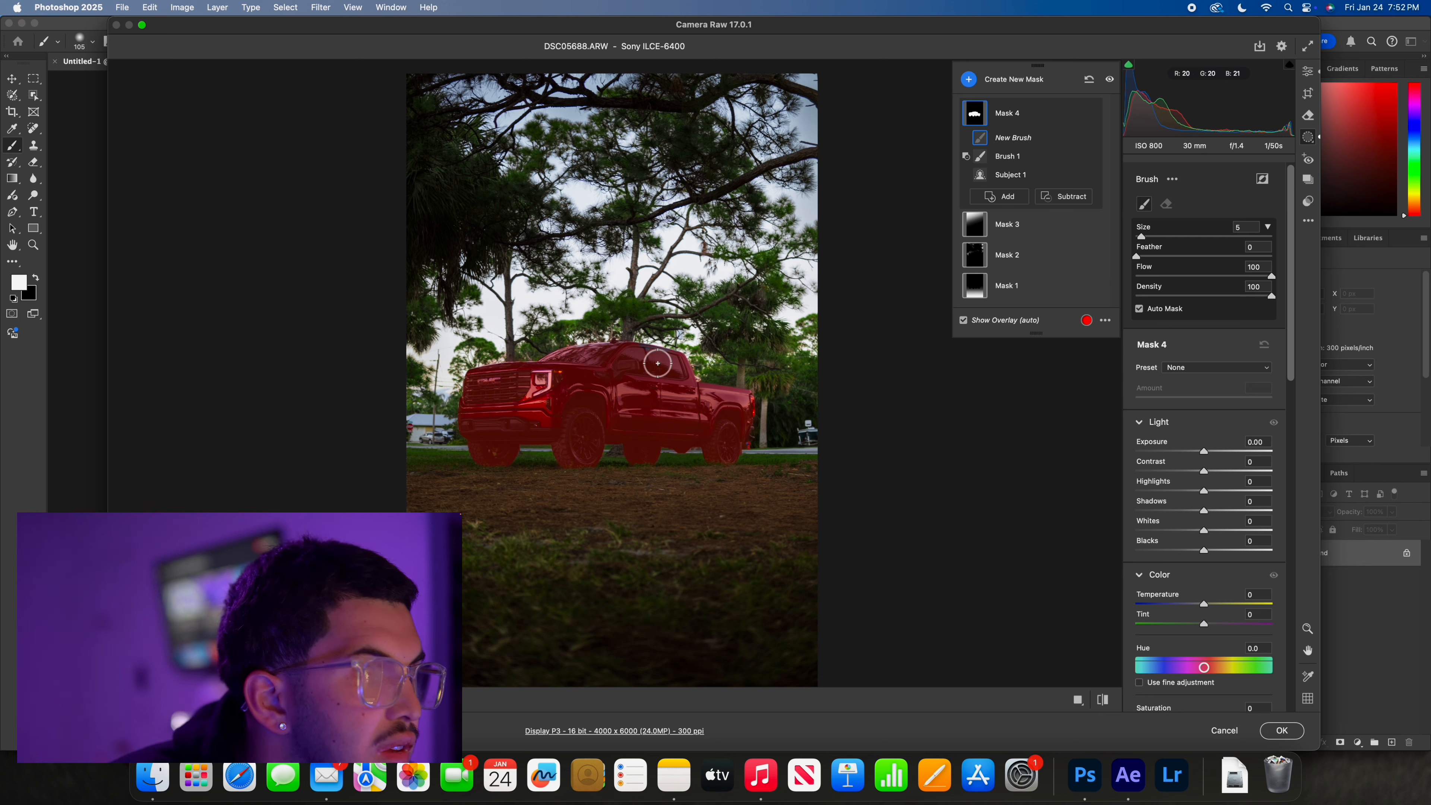
{"action": "left_click_drag", "start_coordinate": [656, 362], "coordinate": [620, 352]}
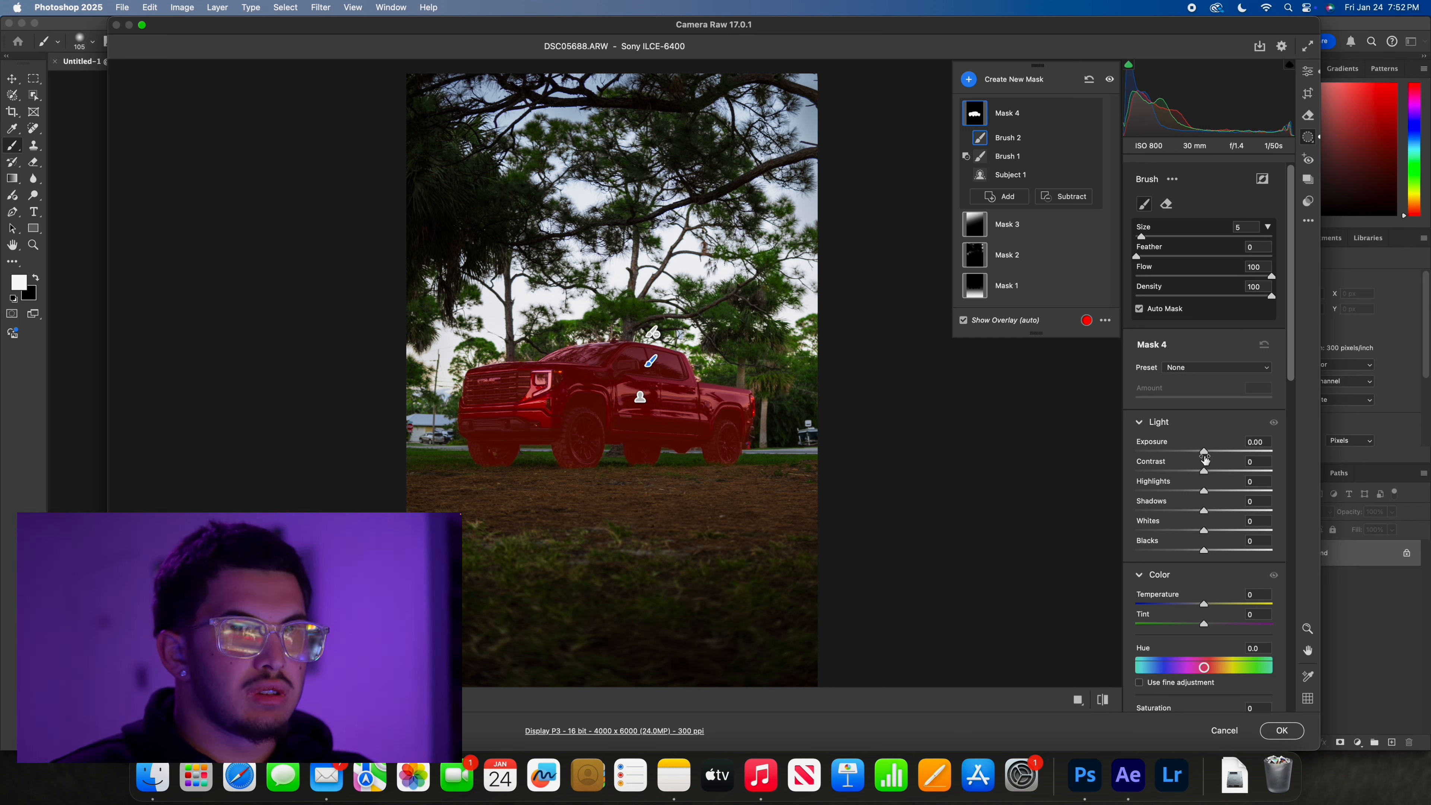
Set the truck mask to exposure +0.70, contrast +17, highlights -31, shadows +6, whites -19 and blacks +4.
{"action": "left_click_drag", "start_coordinate": [1204, 454], "coordinate": [1221, 527]}
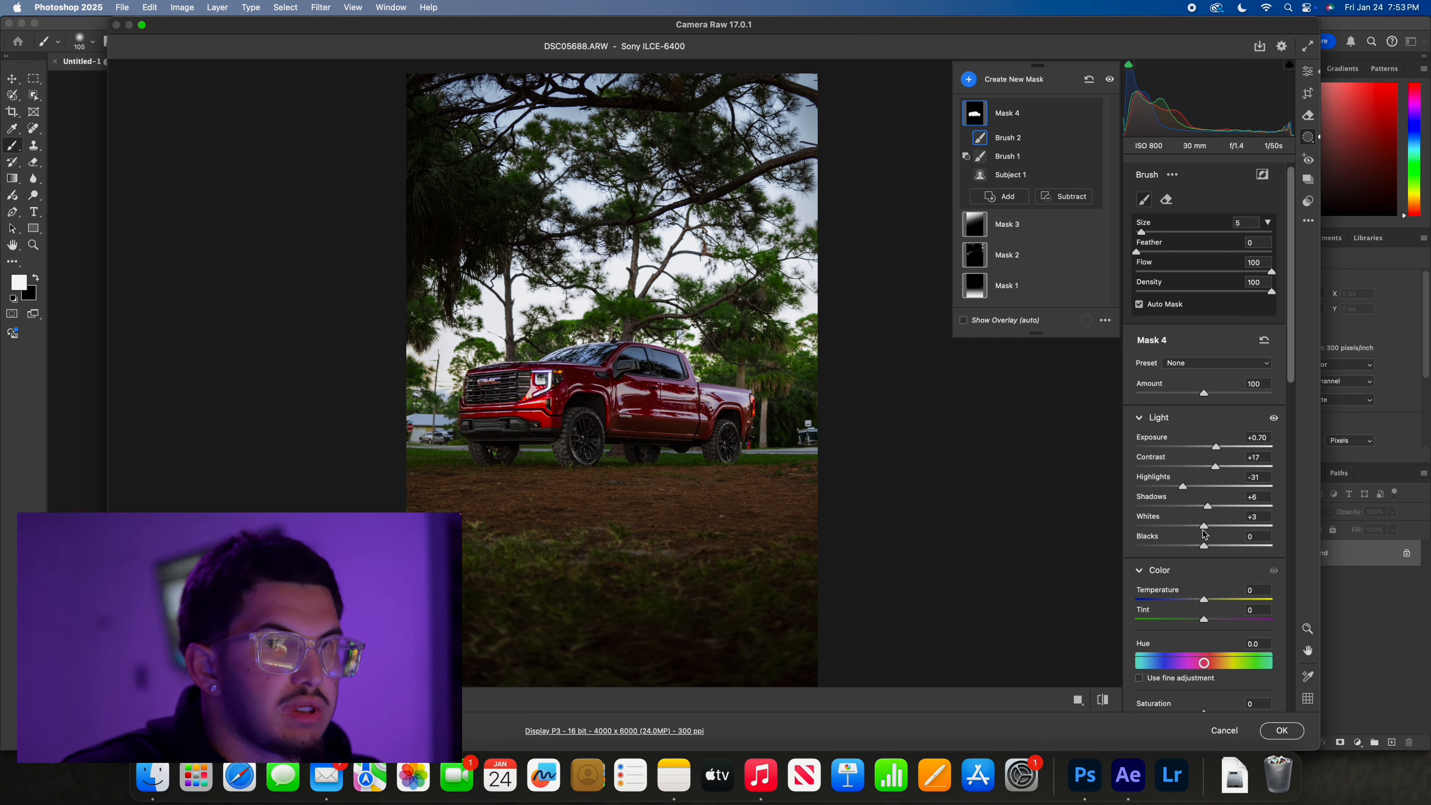
{"action": "left_click_drag", "start_coordinate": [1193, 535], "coordinate": [1209, 551]}
Sample the blue windshield reflection with Point Color in the truck mask and shift it to hue -34, saturation -100.
{"action": "scroll", "coordinate": [1206, 550], "scroll_direction": "down", "scroll_amount": 6}
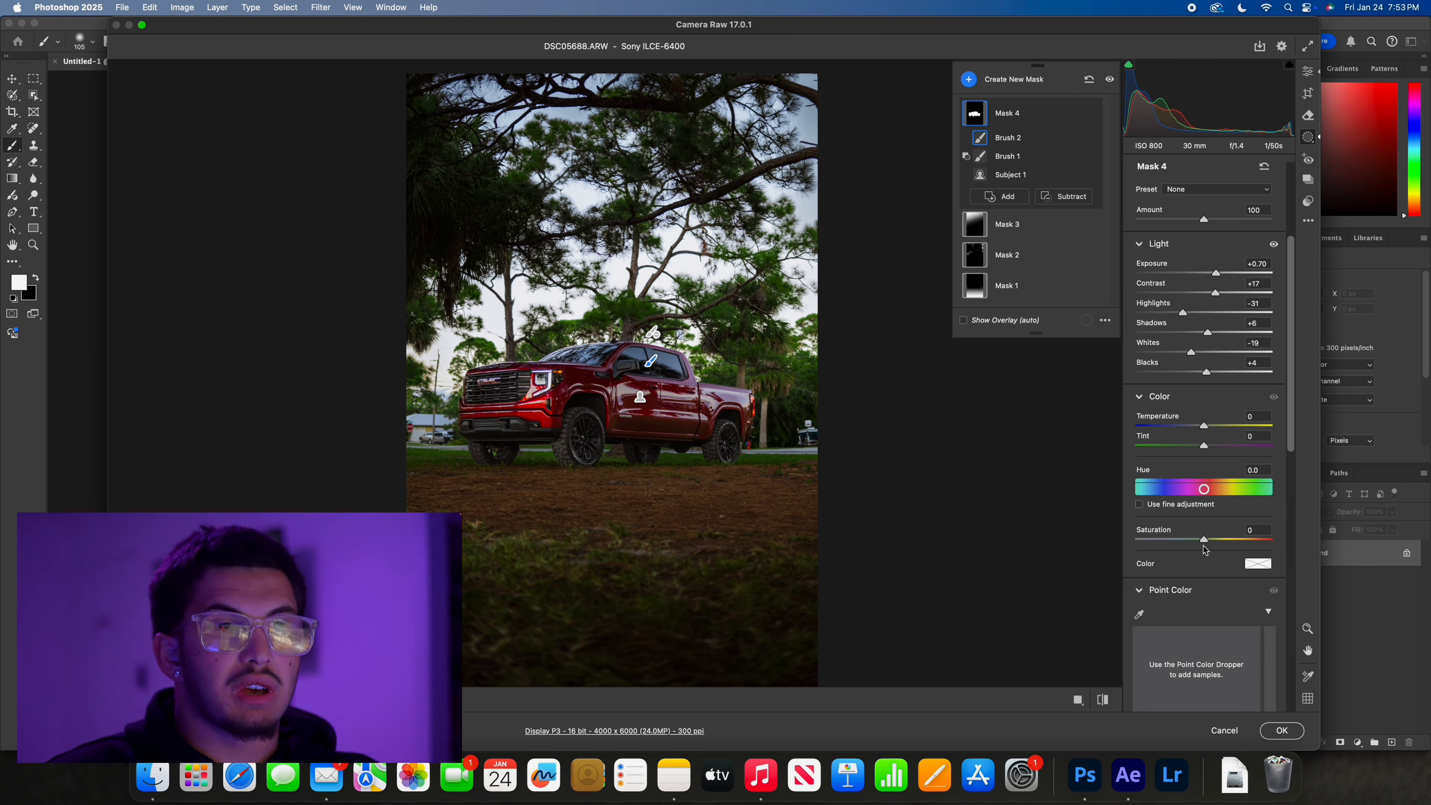
{"action": "scroll", "coordinate": [1205, 550], "scroll_direction": "down", "scroll_amount": 4}
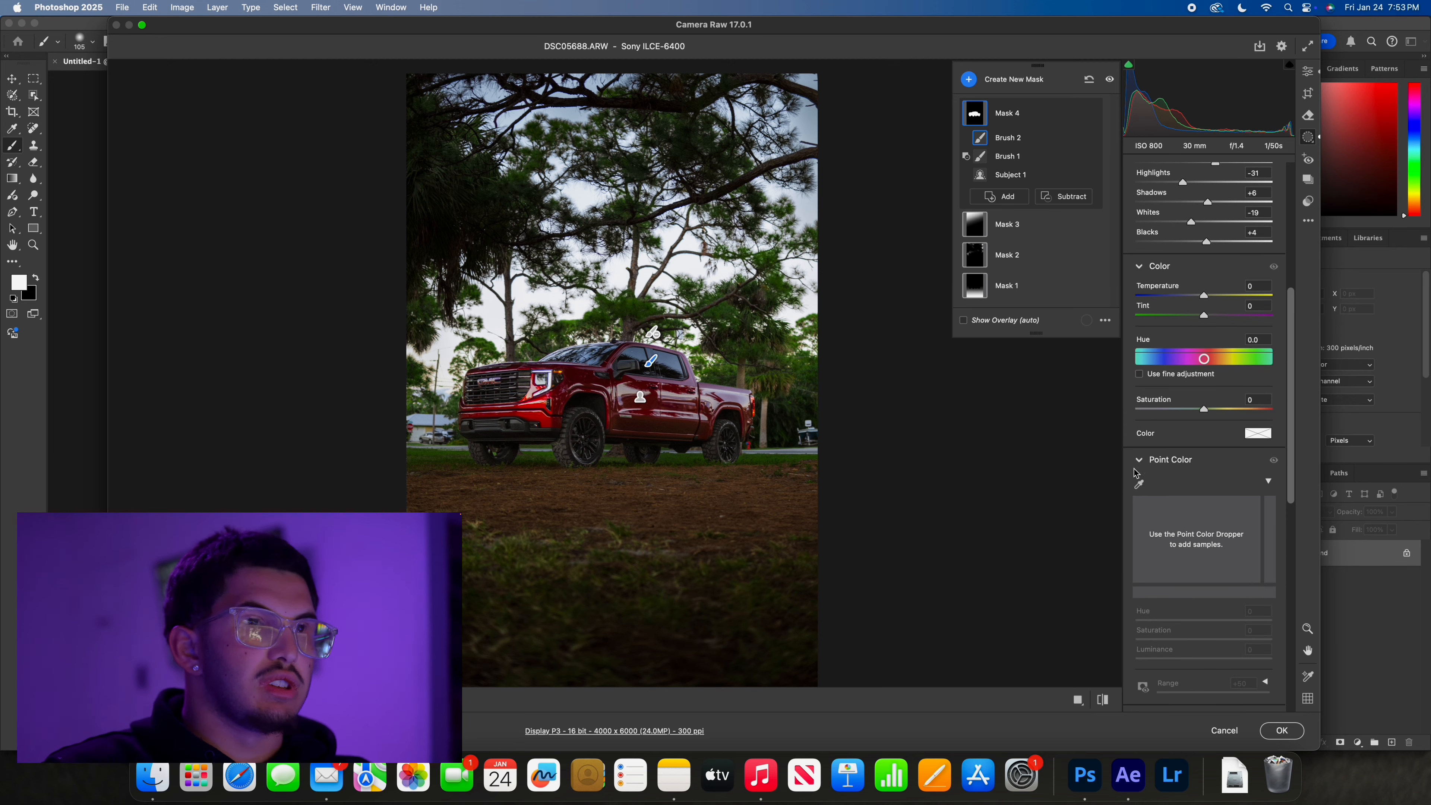
{"action": "left_click", "coordinate": [1140, 484]}
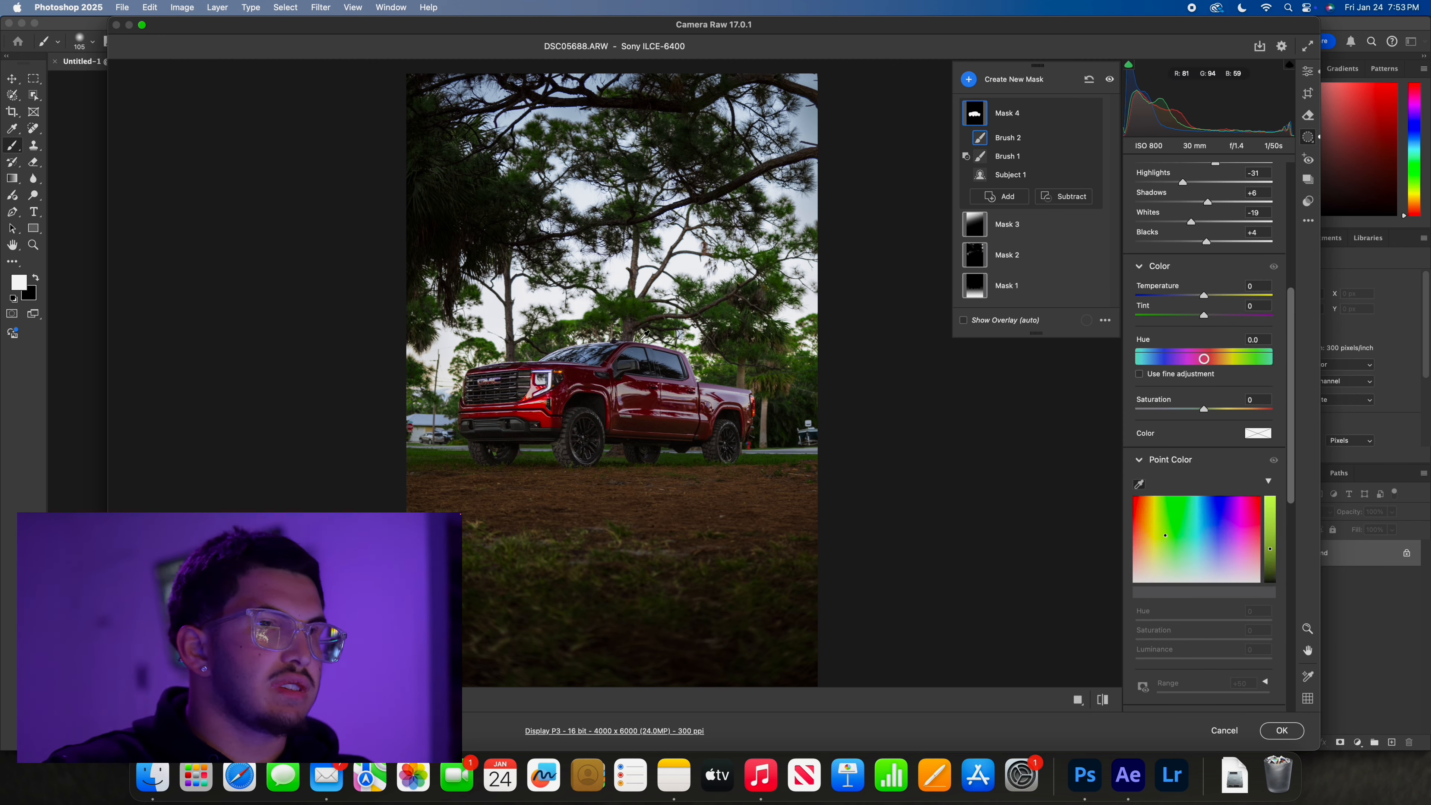
{"action": "left_click", "coordinate": [598, 352]}
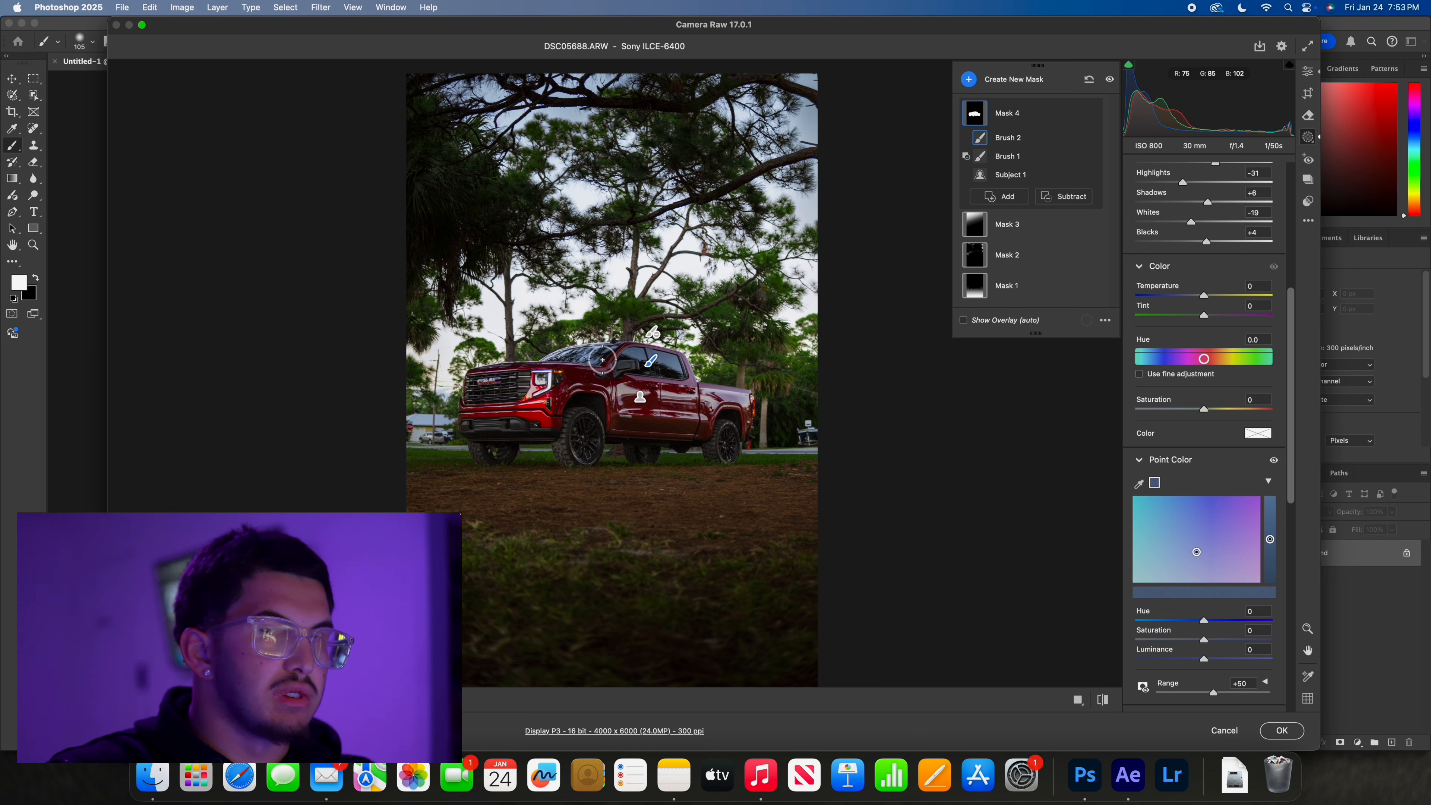
{"action": "left_click_drag", "start_coordinate": [1194, 554], "coordinate": [1176, 577]}
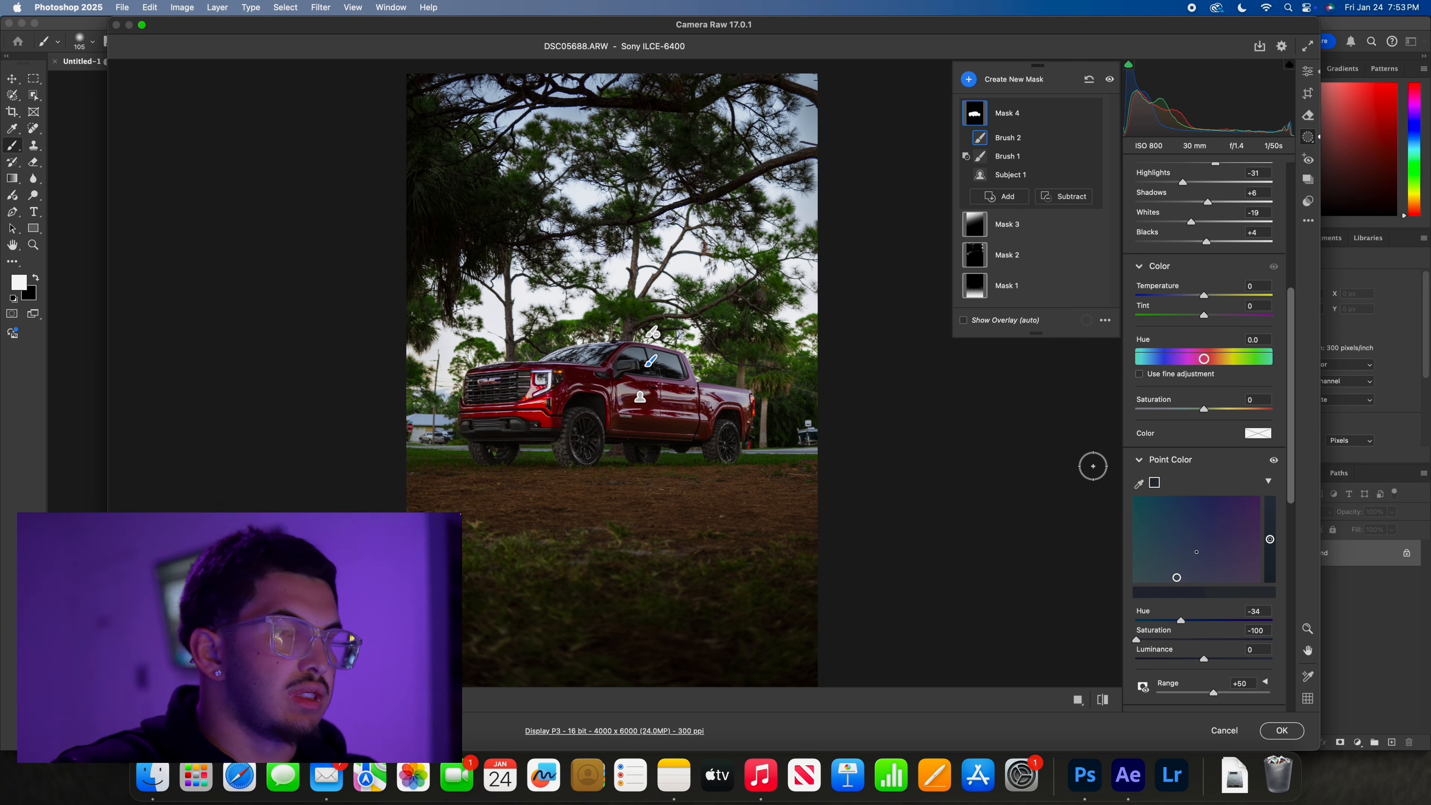
Create a new brush mask at size 2 and paint it over the truck's side windows and windshield.
{"action": "left_click", "coordinate": [974, 83]}
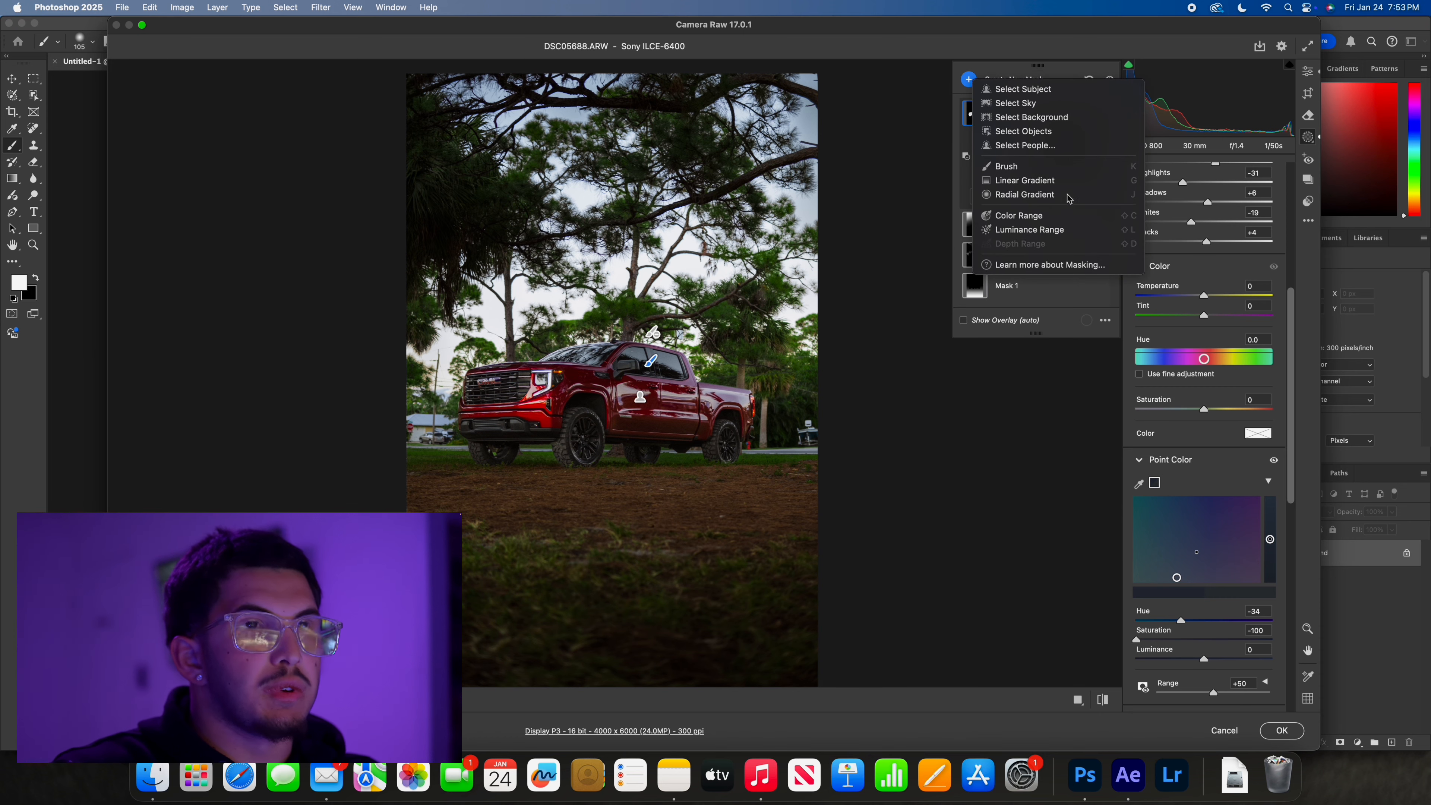
{"action": "key", "text": "Escape"}
{"action": "key", "text": "k"}
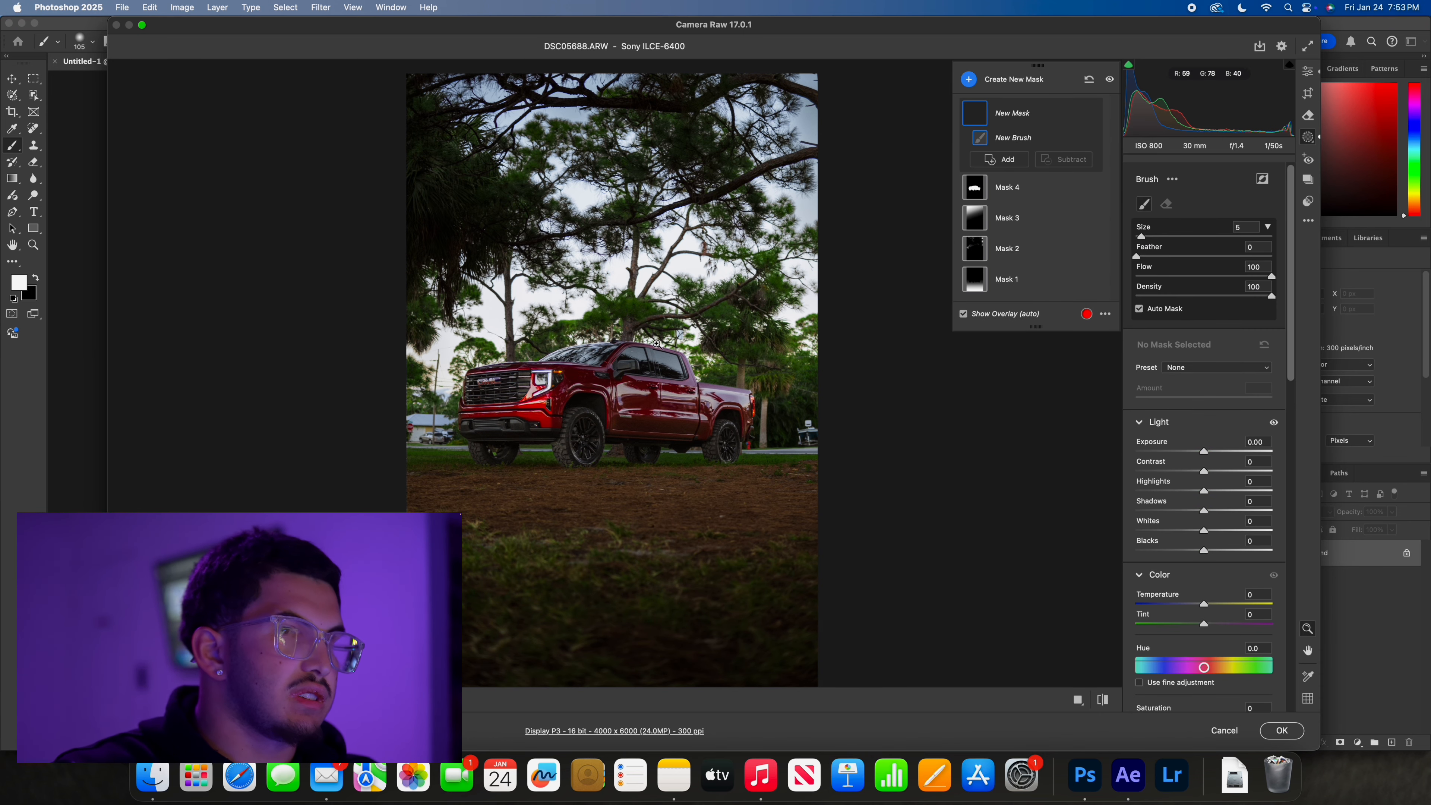
{"action": "left_click", "coordinate": [616, 345]}
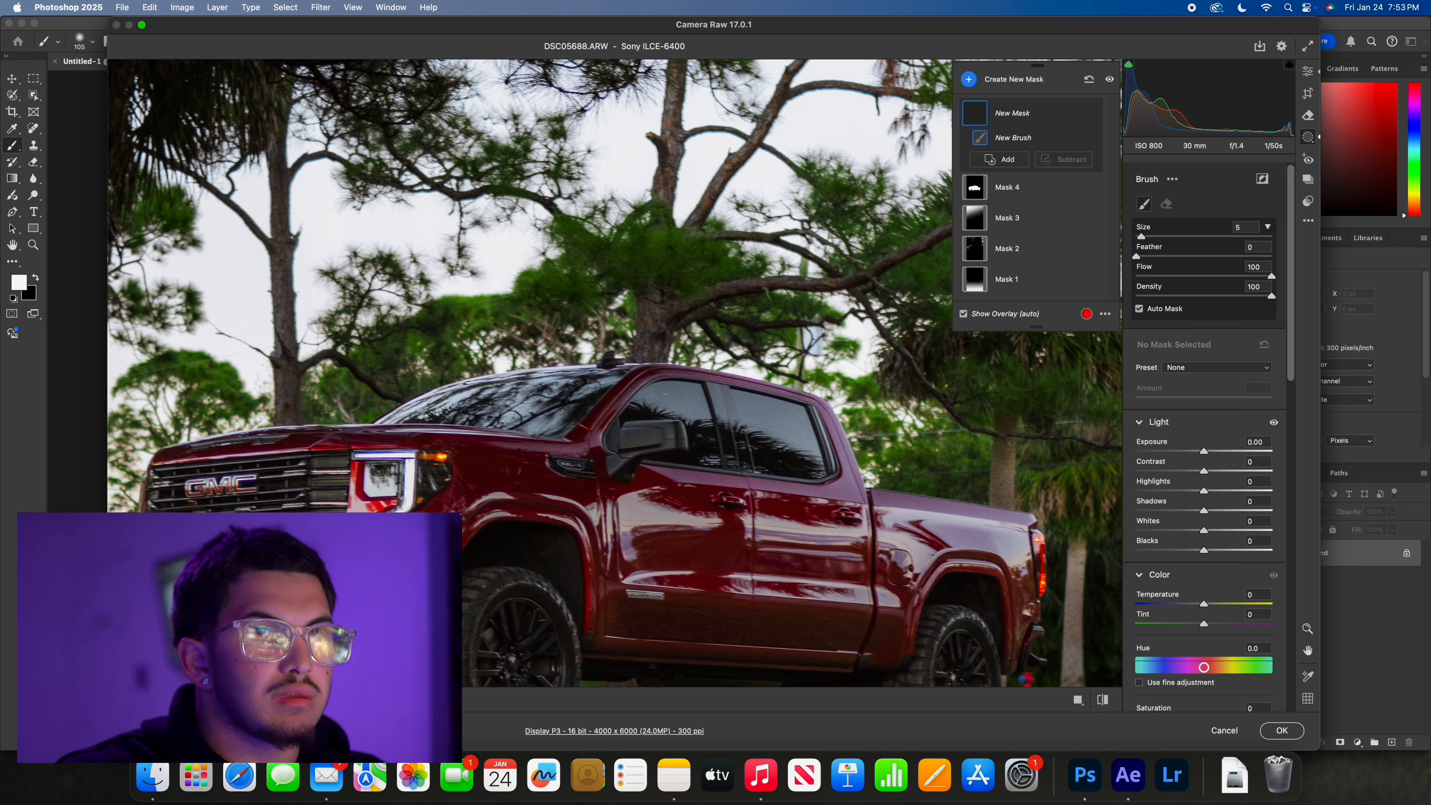
{"action": "left_click_drag", "start_coordinate": [1145, 237], "coordinate": [1140, 239]}
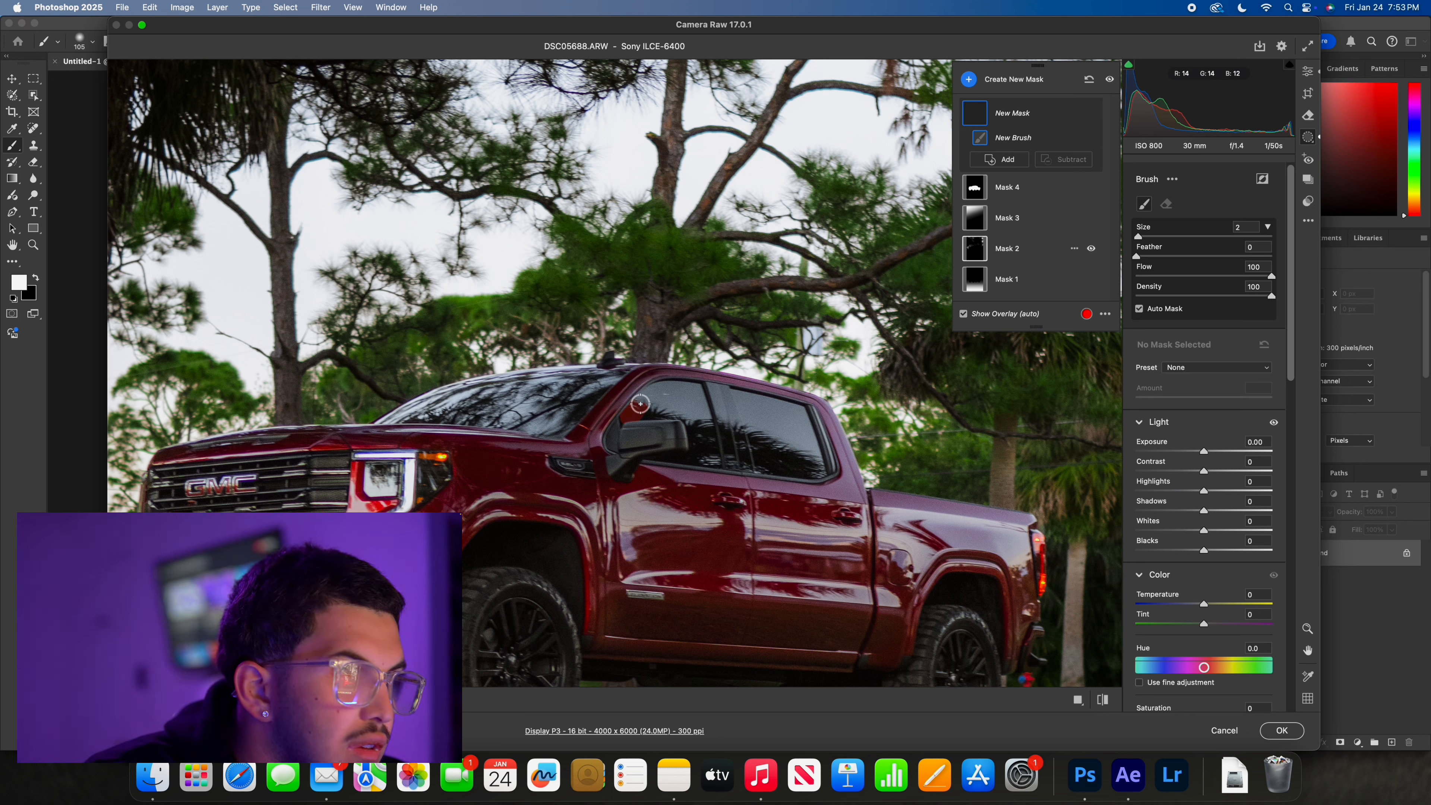
{"action": "mouse_move", "coordinate": [640, 403]}
{"action": "left_mouse_down"}
{"action": "mouse_move", "coordinate": [698, 390]}
{"action": "mouse_move", "coordinate": [711, 460]}
{"action": "mouse_move", "coordinate": [666, 453]}
{"action": "mouse_move", "coordinate": [692, 453]}
{"action": "mouse_move", "coordinate": [684, 416]}
{"action": "mouse_move", "coordinate": [623, 419]}
{"action": "mouse_move", "coordinate": [757, 399]}
{"action": "mouse_move", "coordinate": [736, 395]}
{"action": "mouse_move", "coordinate": [797, 411]}
{"action": "mouse_move", "coordinate": [817, 470]}
{"action": "mouse_move", "coordinate": [765, 466]}
{"action": "mouse_move", "coordinate": [754, 419]}
{"action": "mouse_move", "coordinate": [767, 416]}
{"action": "mouse_move", "coordinate": [789, 420]}
{"action": "mouse_move", "coordinate": [772, 432]}
{"action": "mouse_move", "coordinate": [790, 451]}
{"action": "mouse_move", "coordinate": [768, 441]}
{"action": "mouse_move", "coordinate": [791, 467]}
{"action": "left_mouse_up"}
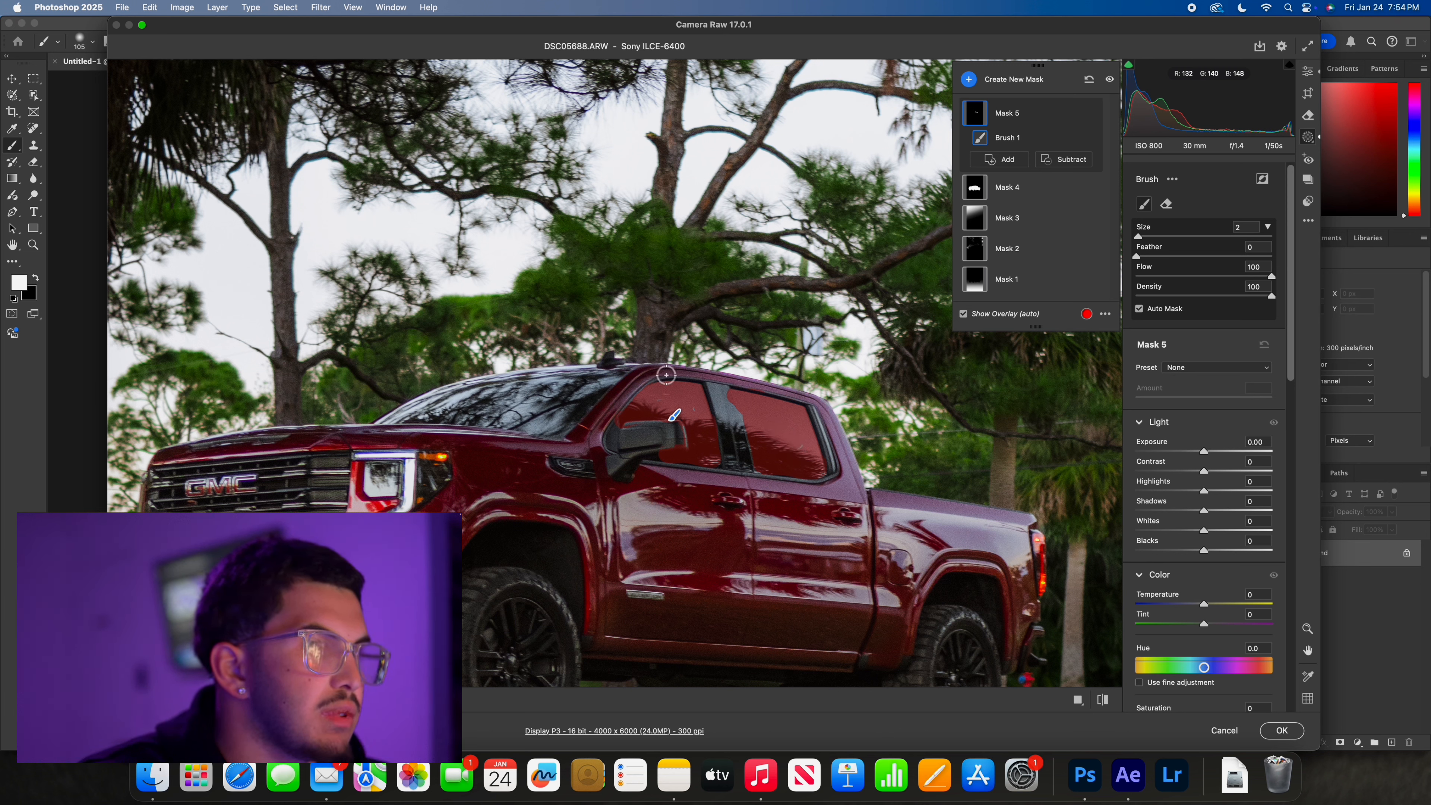
{"action": "mouse_move", "coordinate": [551, 409]}
{"action": "left_mouse_down"}
{"action": "mouse_move", "coordinate": [614, 378]}
{"action": "mouse_move", "coordinate": [451, 397]}
{"action": "mouse_move", "coordinate": [385, 421]}
{"action": "mouse_move", "coordinate": [569, 430]}
{"action": "mouse_move", "coordinate": [571, 404]}
{"action": "mouse_move", "coordinate": [595, 388]}
{"action": "mouse_move", "coordinate": [438, 401]}
{"action": "mouse_move", "coordinate": [509, 397]}
{"action": "mouse_move", "coordinate": [497, 411]}
{"action": "mouse_move", "coordinate": [526, 411]}
{"action": "mouse_move", "coordinate": [570, 392]}
{"action": "mouse_move", "coordinate": [528, 391]}
{"action": "mouse_move", "coordinate": [570, 385]}
{"action": "mouse_move", "coordinate": [436, 399]}
{"action": "left_mouse_up"}
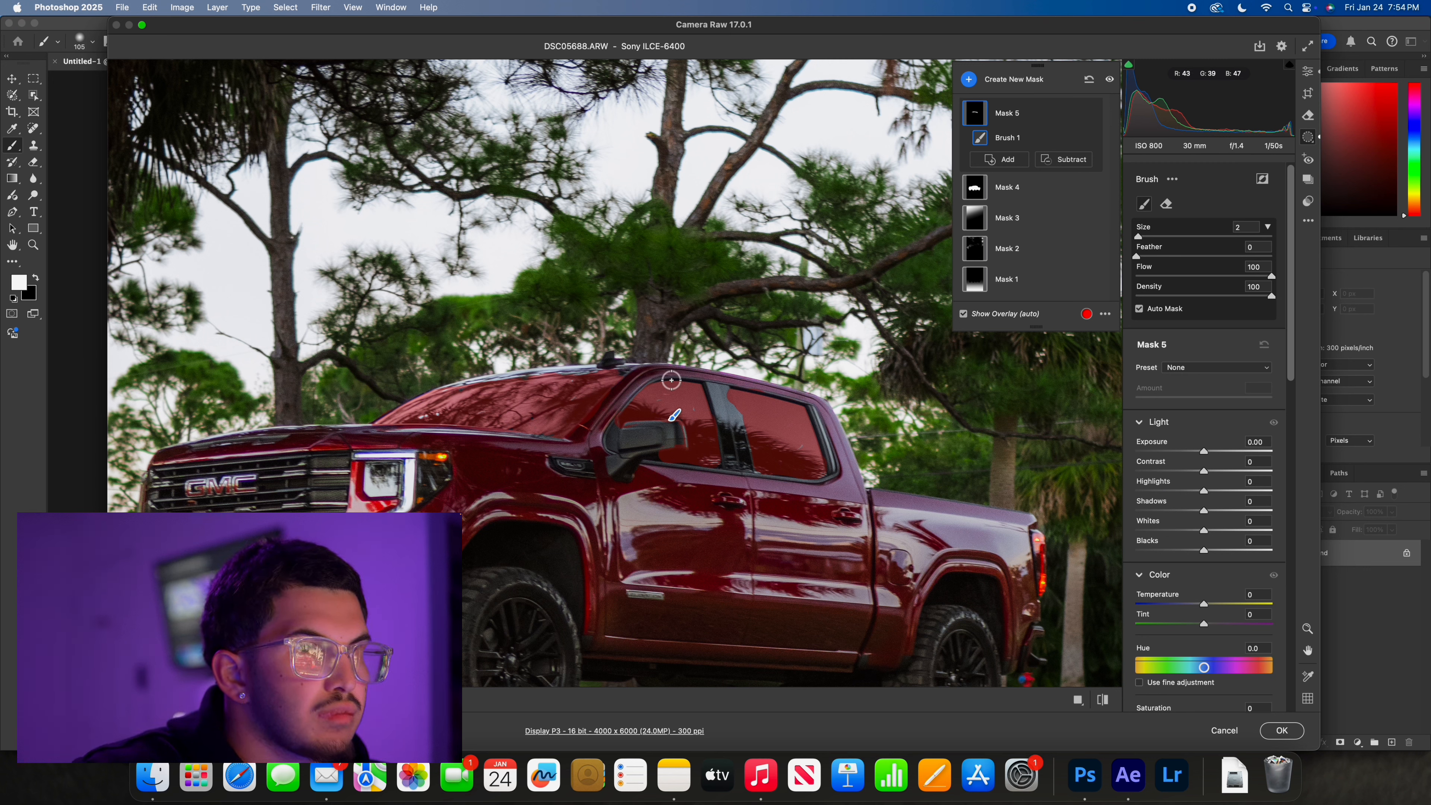
Subtract the roof edge above the windshield and front window from the window mask with a brush.
{"action": "left_click", "coordinate": [1064, 159]}
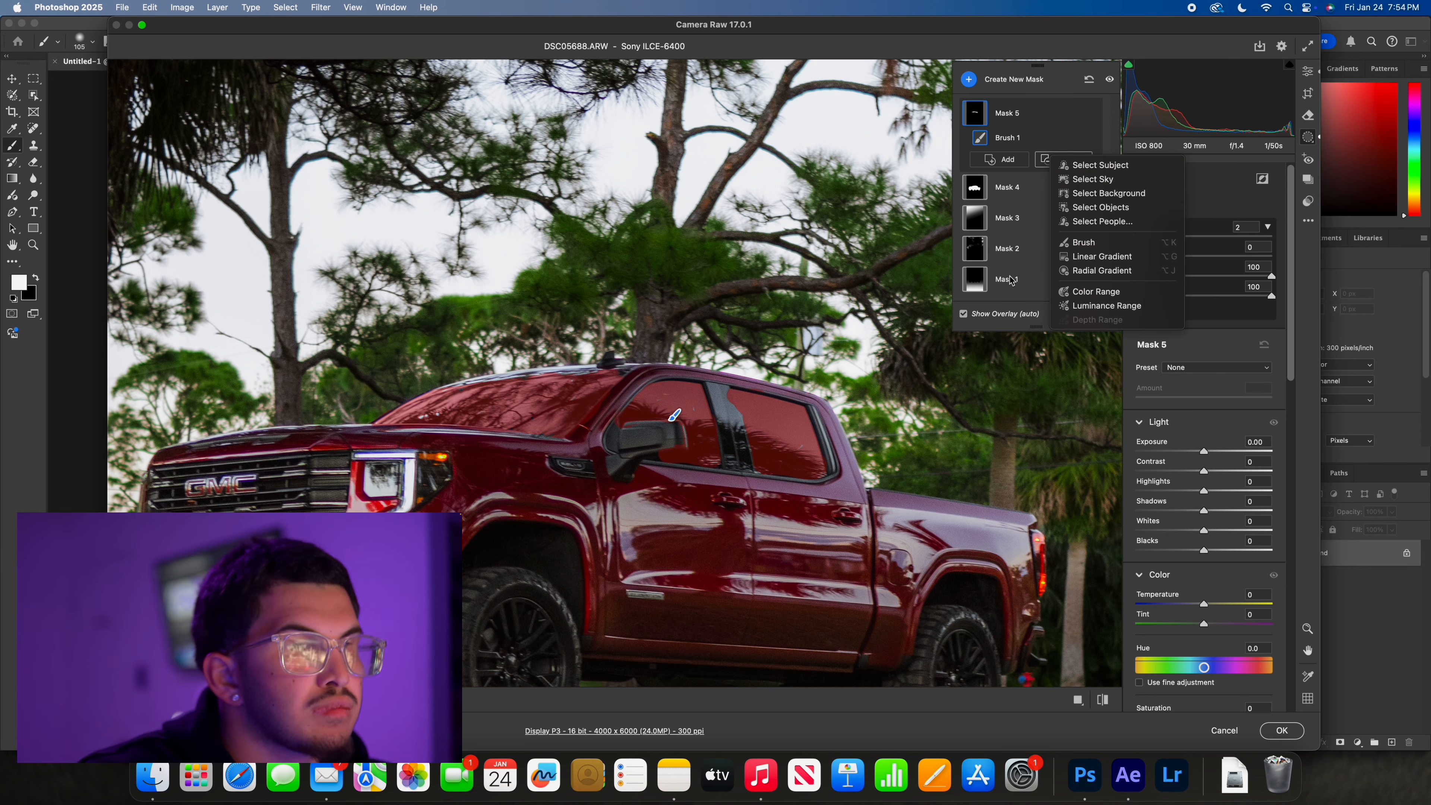
{"action": "left_click", "coordinate": [1083, 243]}
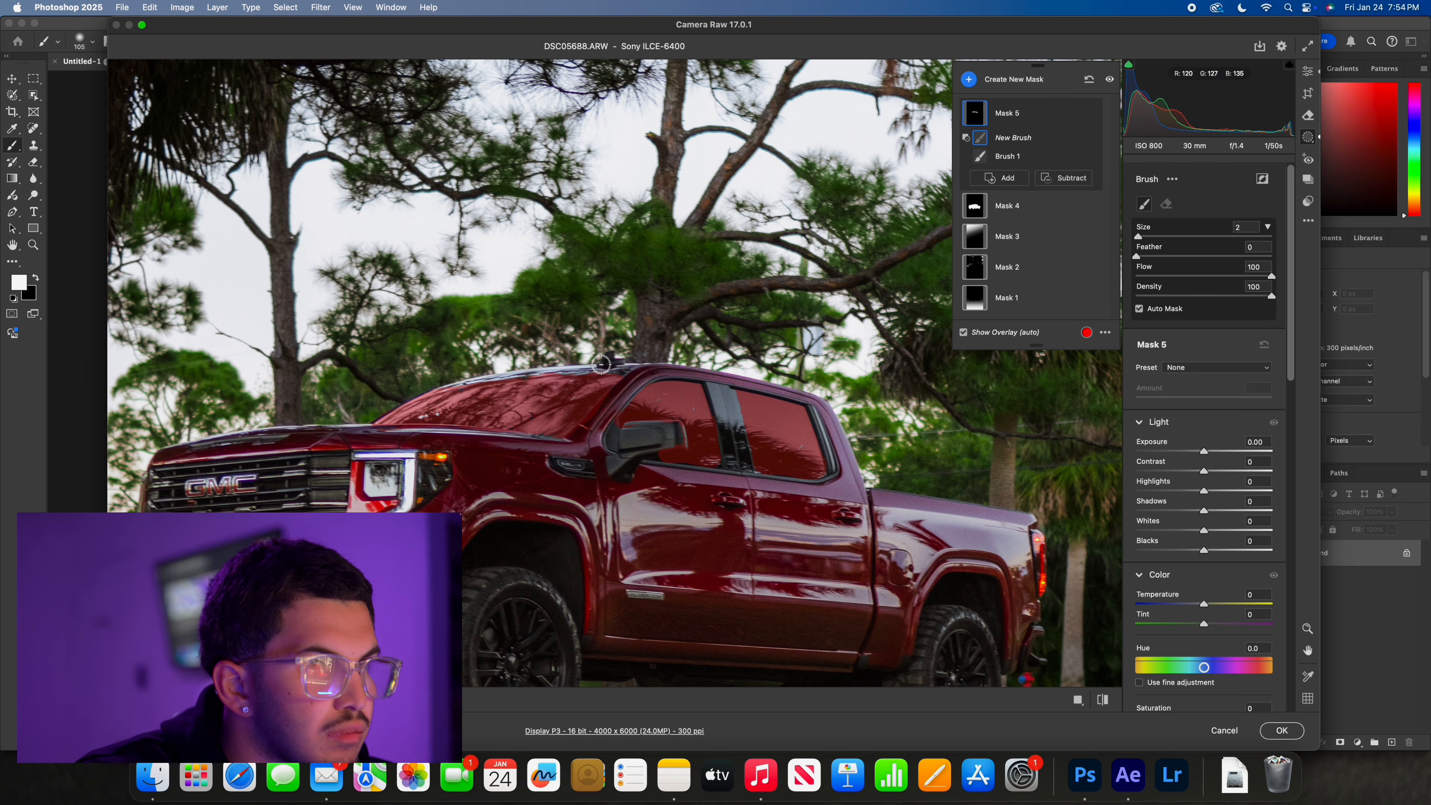
{"action": "left_click_drag", "start_coordinate": [600, 364], "coordinate": [709, 369]}
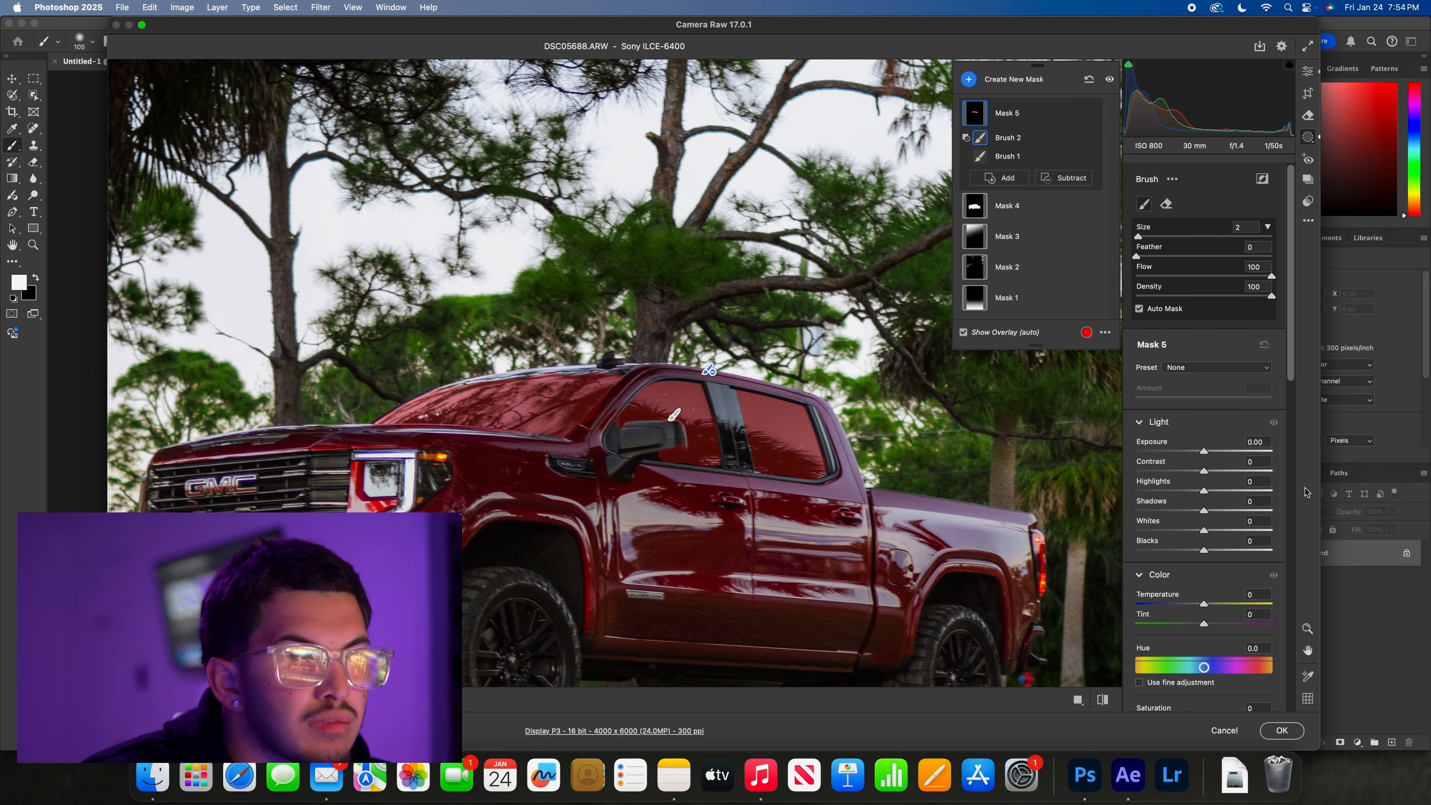
Set the window mask to exposure -1.00 and saturation -100.
{"action": "double_click", "coordinate": [1307, 629]}
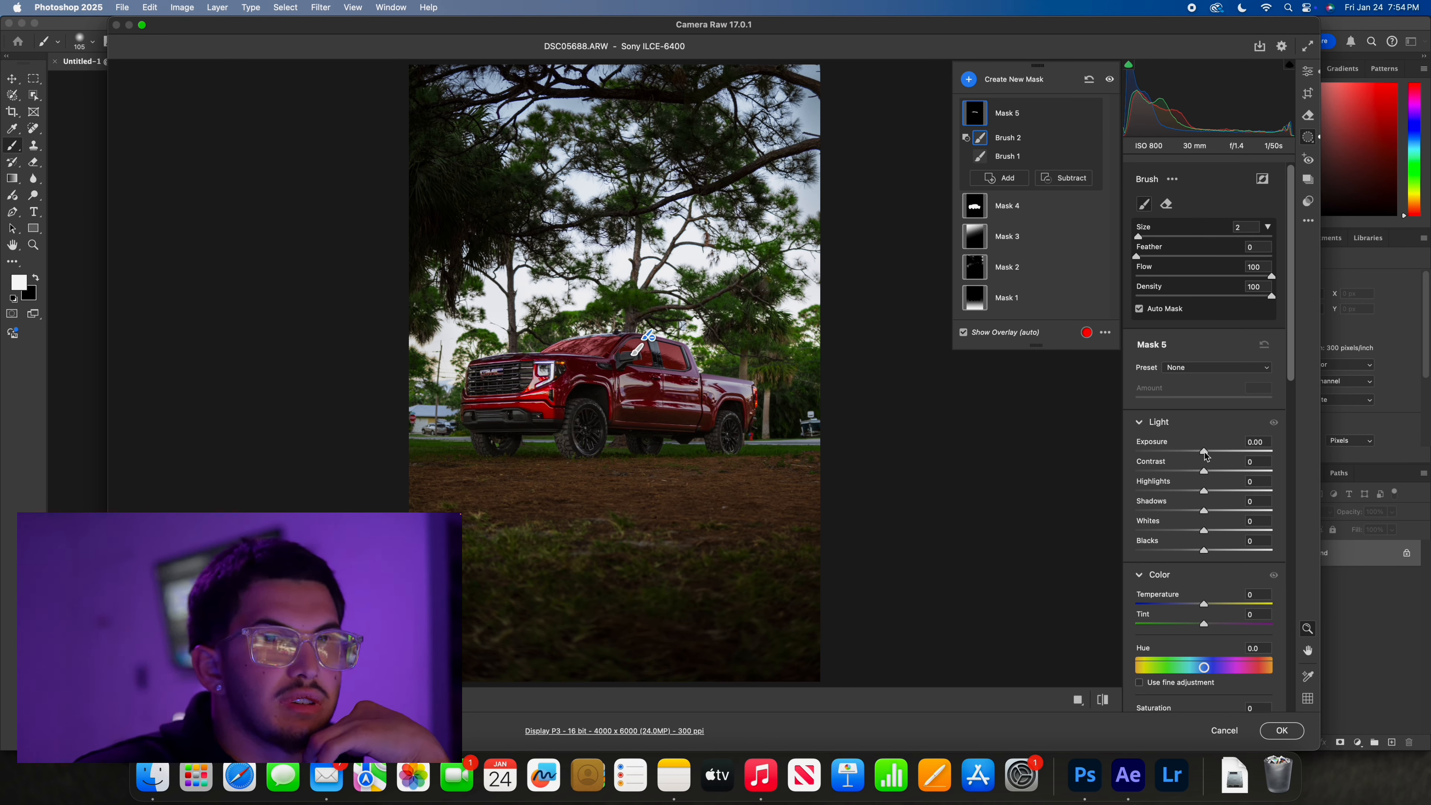
{"action": "left_click_drag", "start_coordinate": [1206, 455], "coordinate": [1189, 459]}
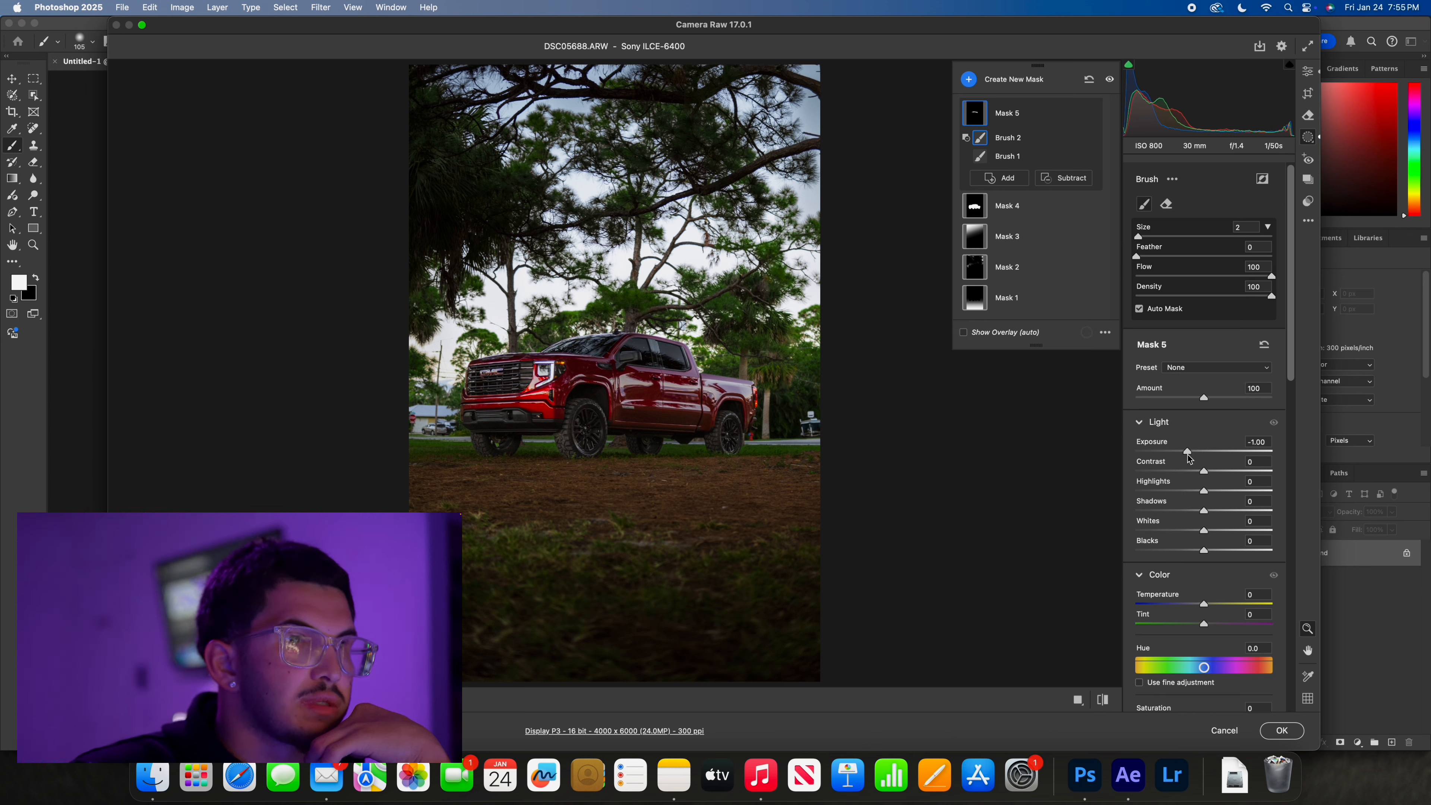
{"action": "scroll", "coordinate": [1211, 396], "scroll_direction": "down", "scroll_amount": 6}
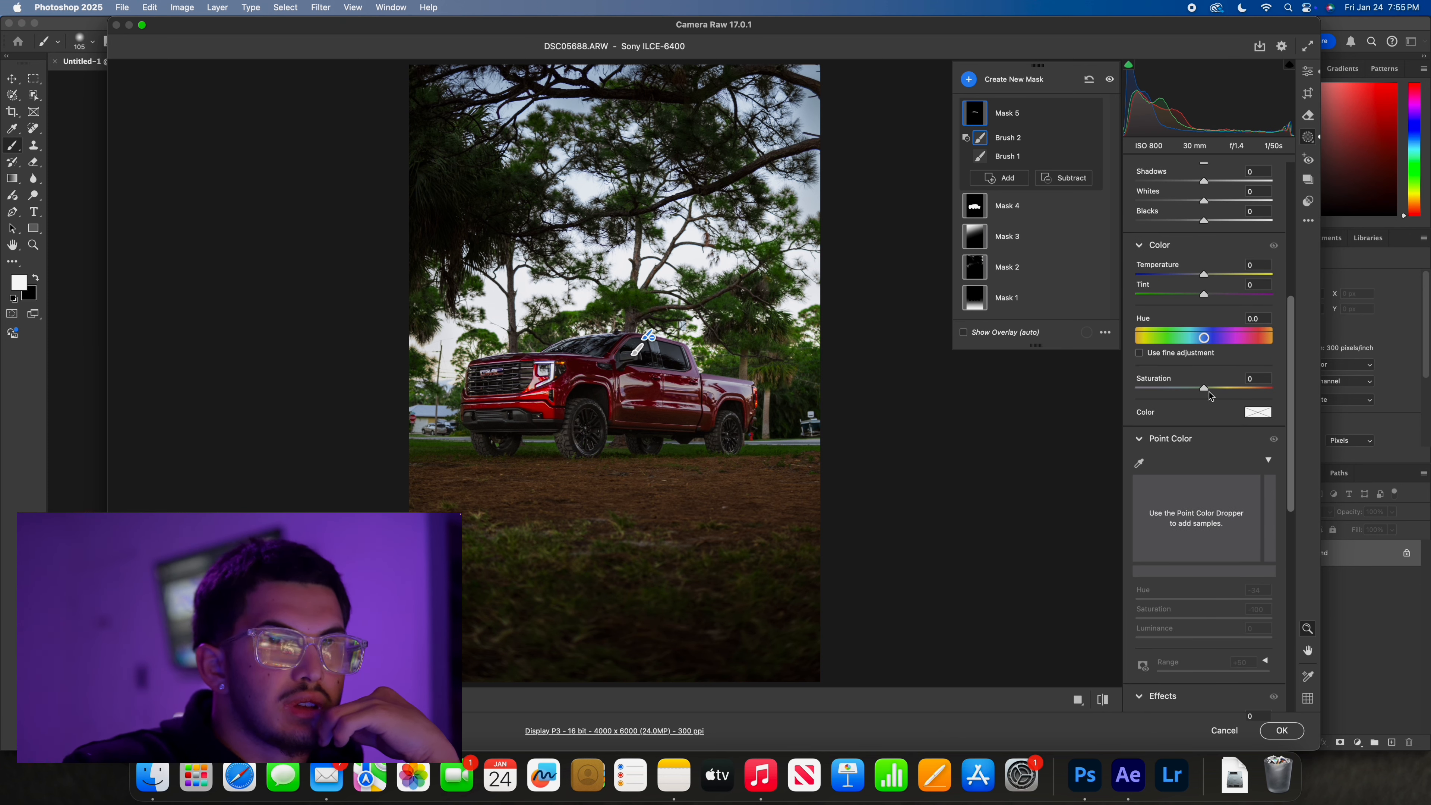
{"action": "left_click_drag", "start_coordinate": [1208, 392], "coordinate": [1360, 382]}
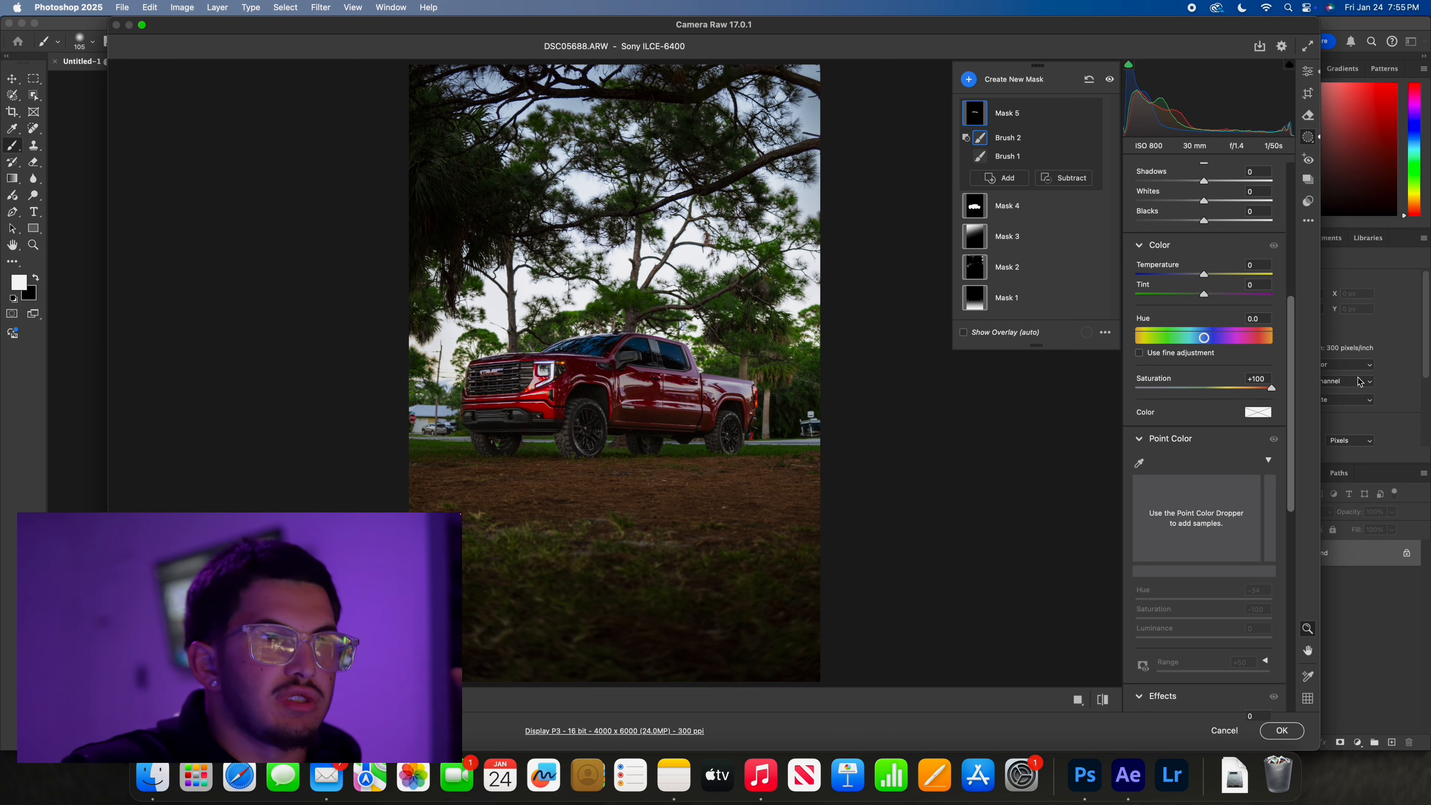
{"action": "left_click_drag", "start_coordinate": [1215, 387], "coordinate": [1051, 403]}
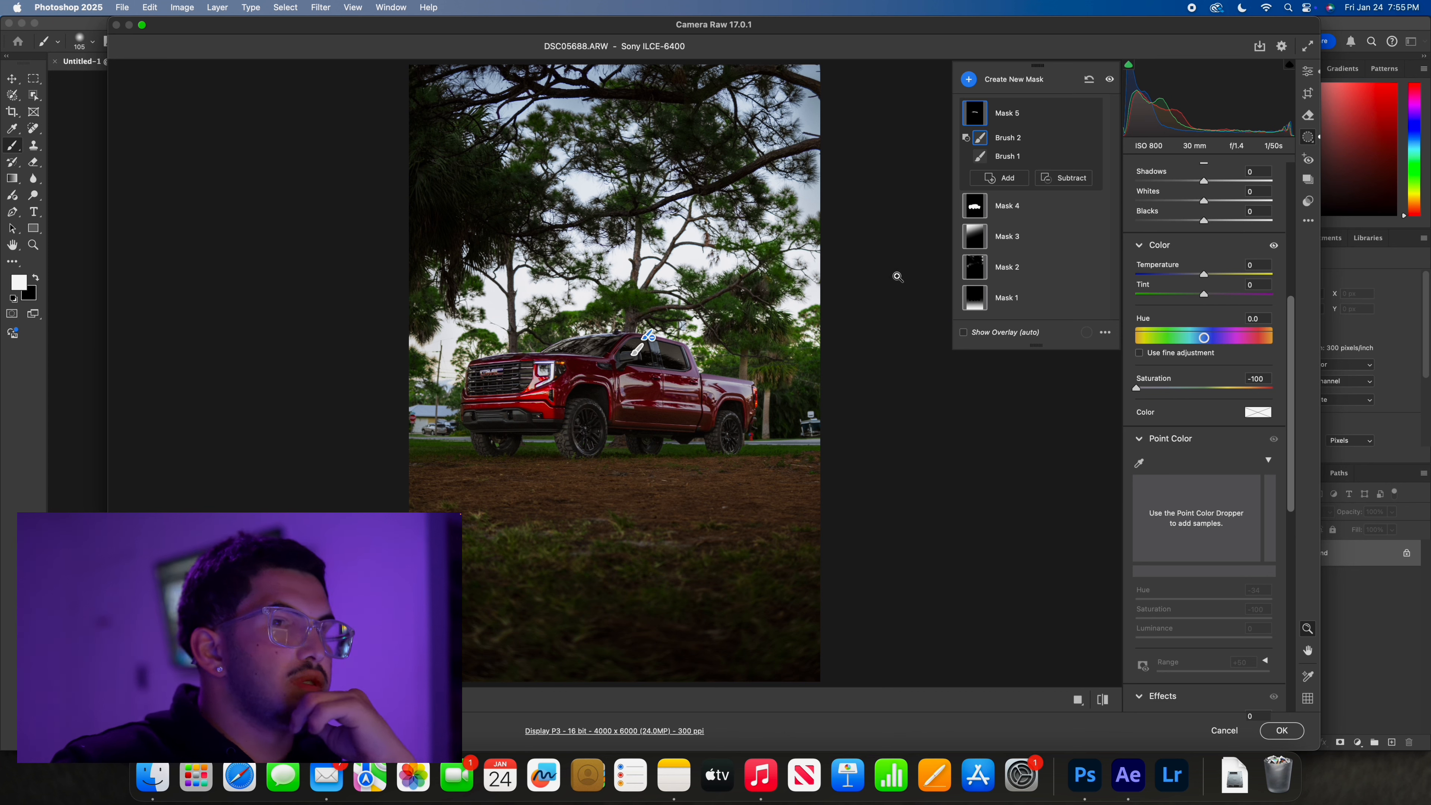
Add a radial gradient mask as a wide ellipse around the truck and set its exposure to +0.25.
{"action": "left_click", "coordinate": [969, 80]}
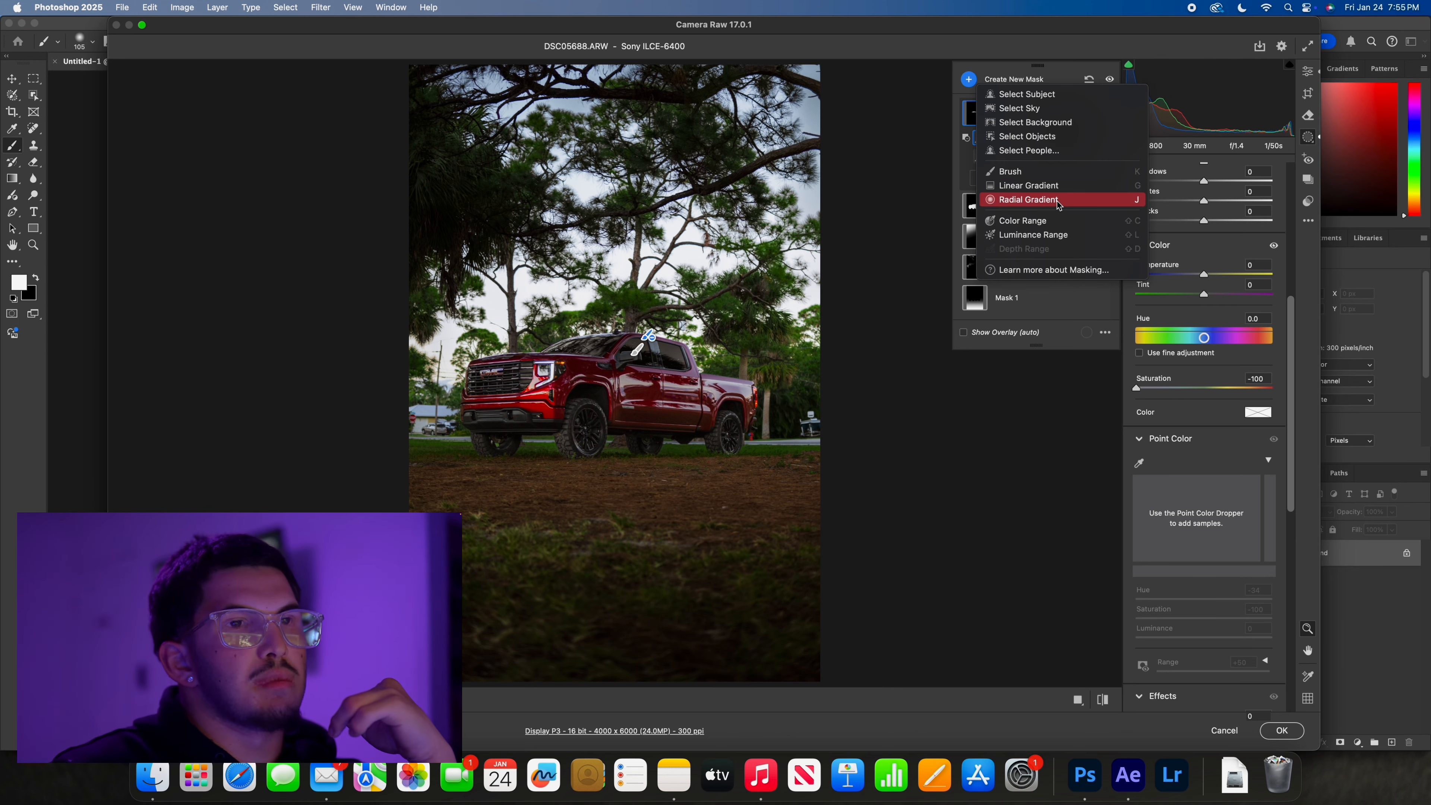
{"action": "left_click", "coordinate": [1009, 198]}
{"action": "left_click_drag", "start_coordinate": [631, 389], "coordinate": [766, 469]}
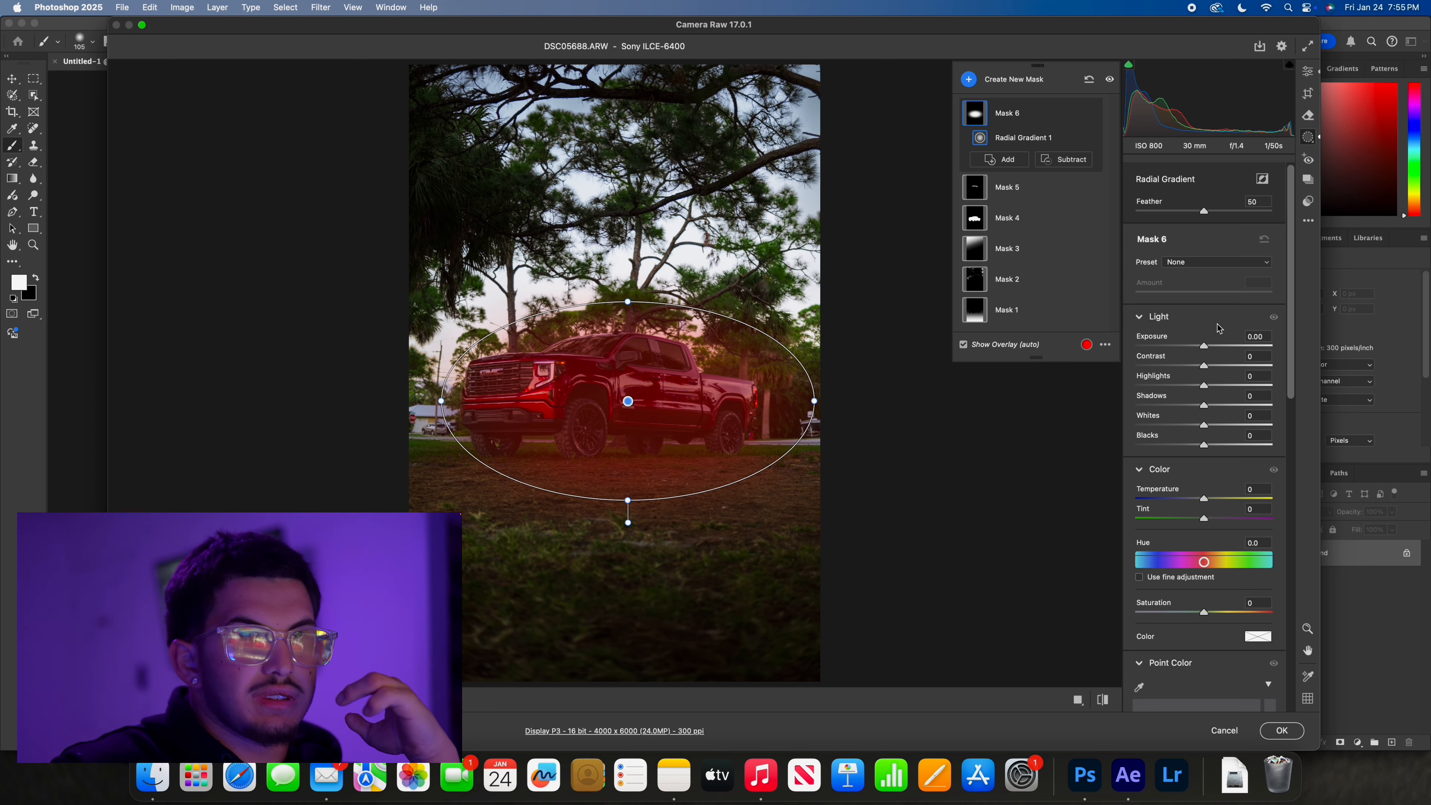
{"action": "left_click_drag", "start_coordinate": [1211, 350], "coordinate": [1213, 349]}
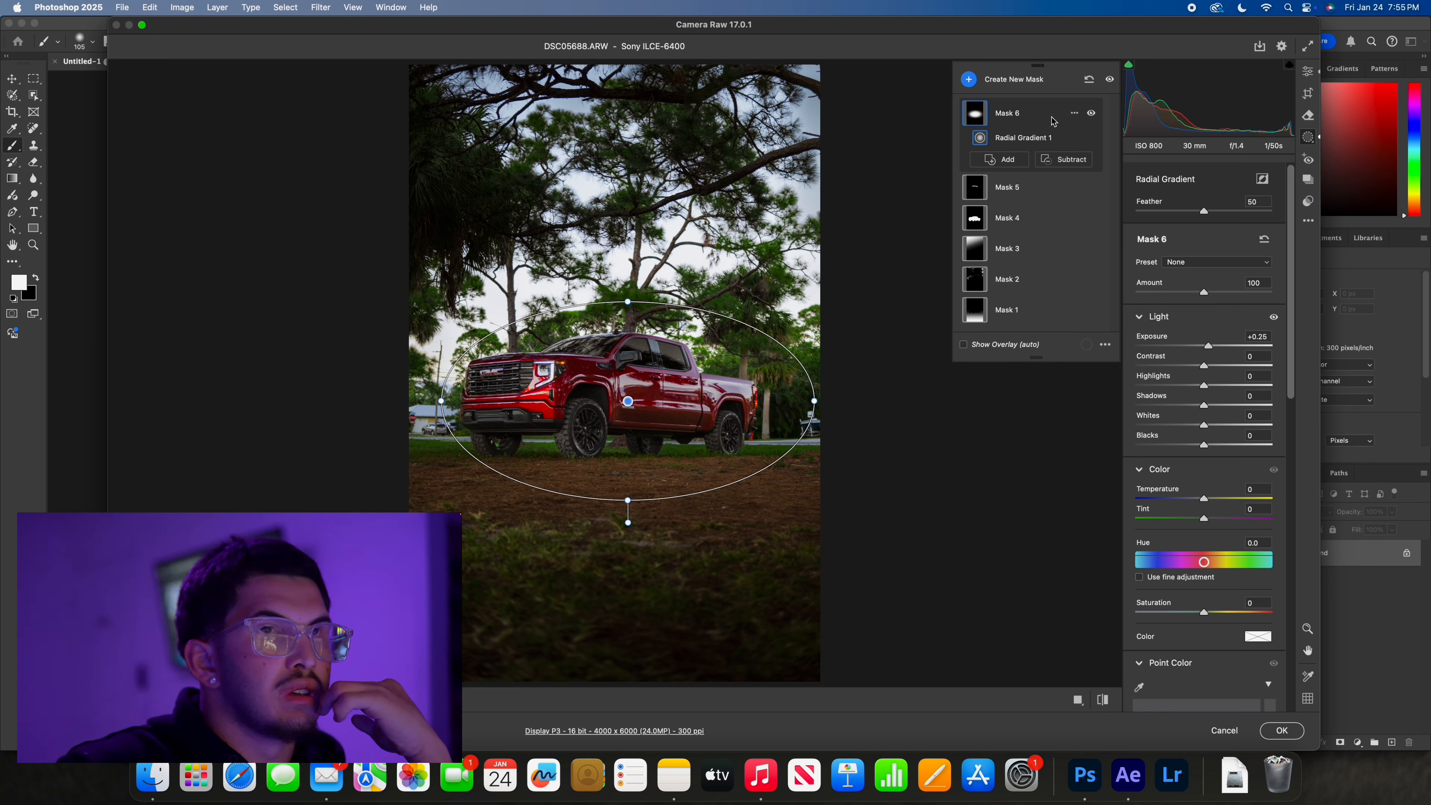
Add a second radial gradient around the truck, duplicate and invert its mask, and set the inverted copy's exposure to -0.25.
{"action": "left_click", "coordinate": [969, 79]}
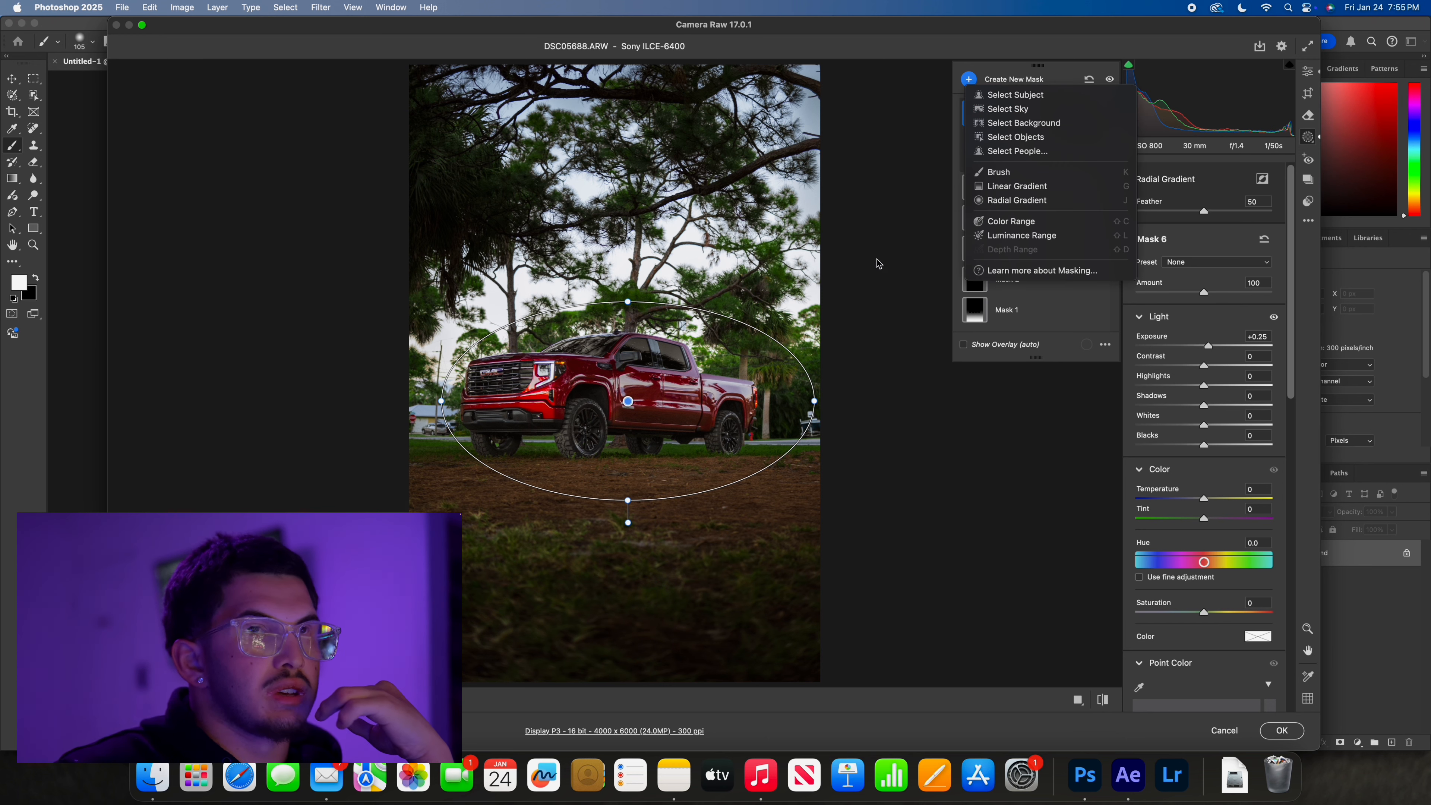
{"action": "left_click", "coordinate": [1012, 203]}
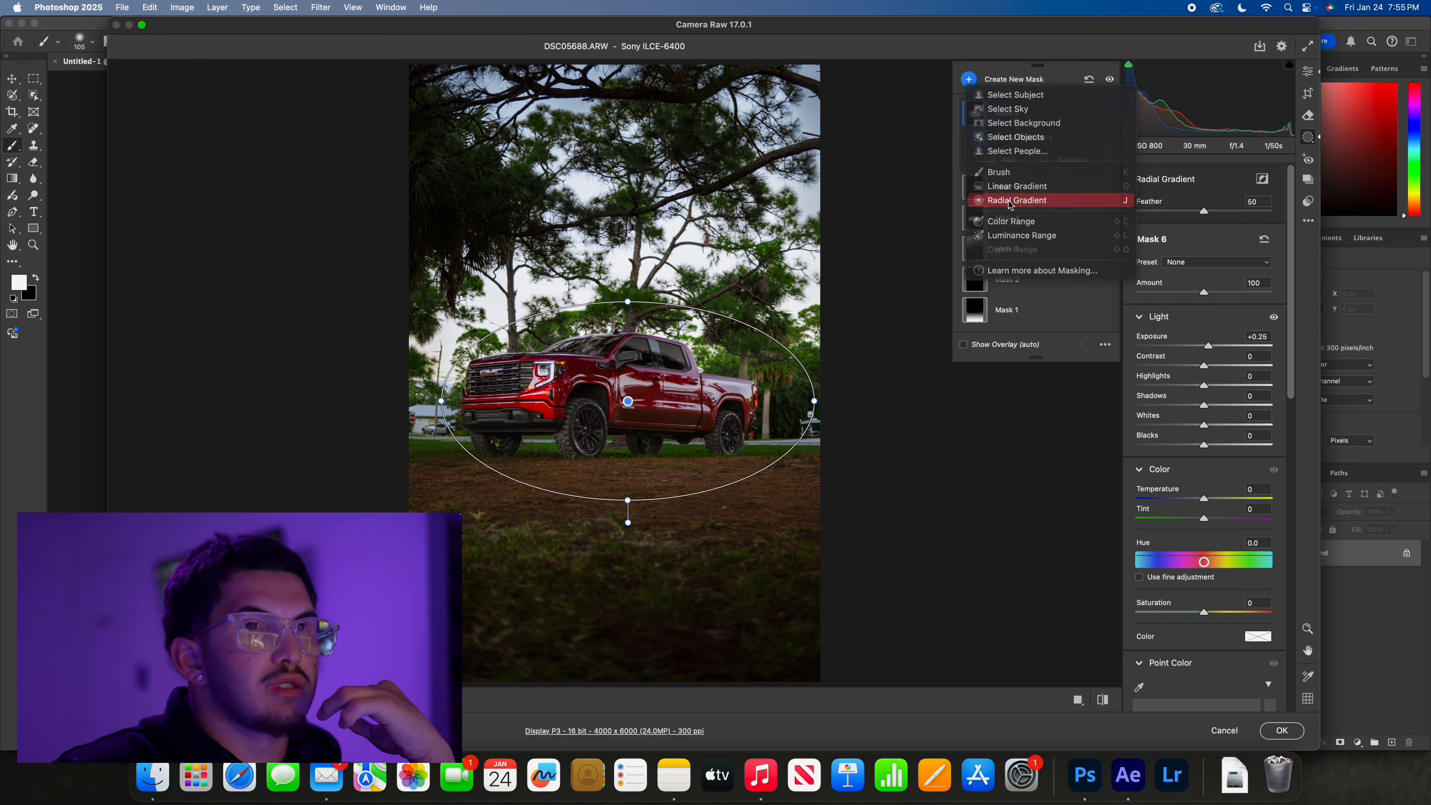
{"action": "left_click_drag", "start_coordinate": [617, 394], "coordinate": [752, 474]}
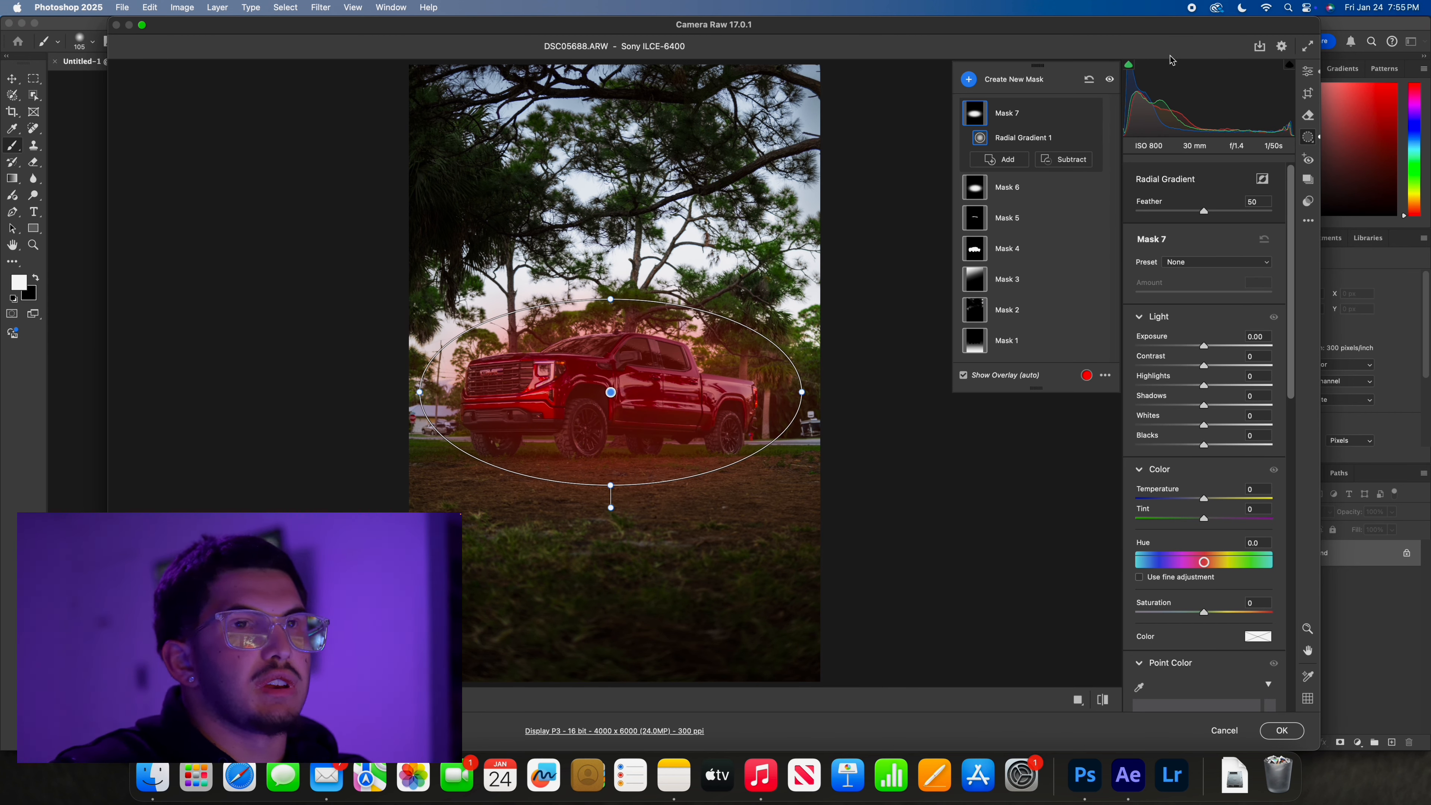
{"action": "left_click", "coordinate": [1074, 114]}
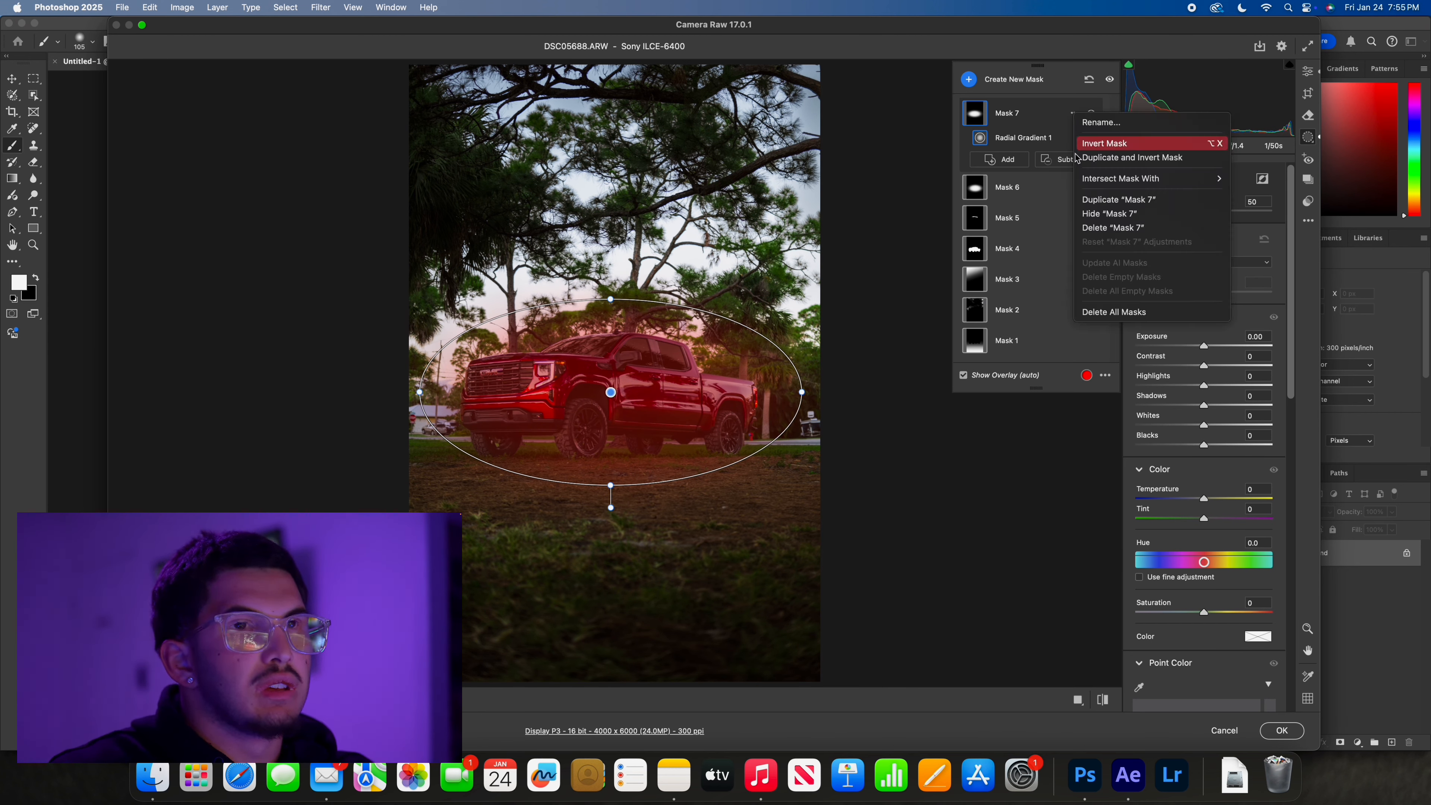
{"action": "left_click", "coordinate": [1122, 162]}
{"action": "left_click_drag", "start_coordinate": [1204, 348], "coordinate": [1202, 349]}
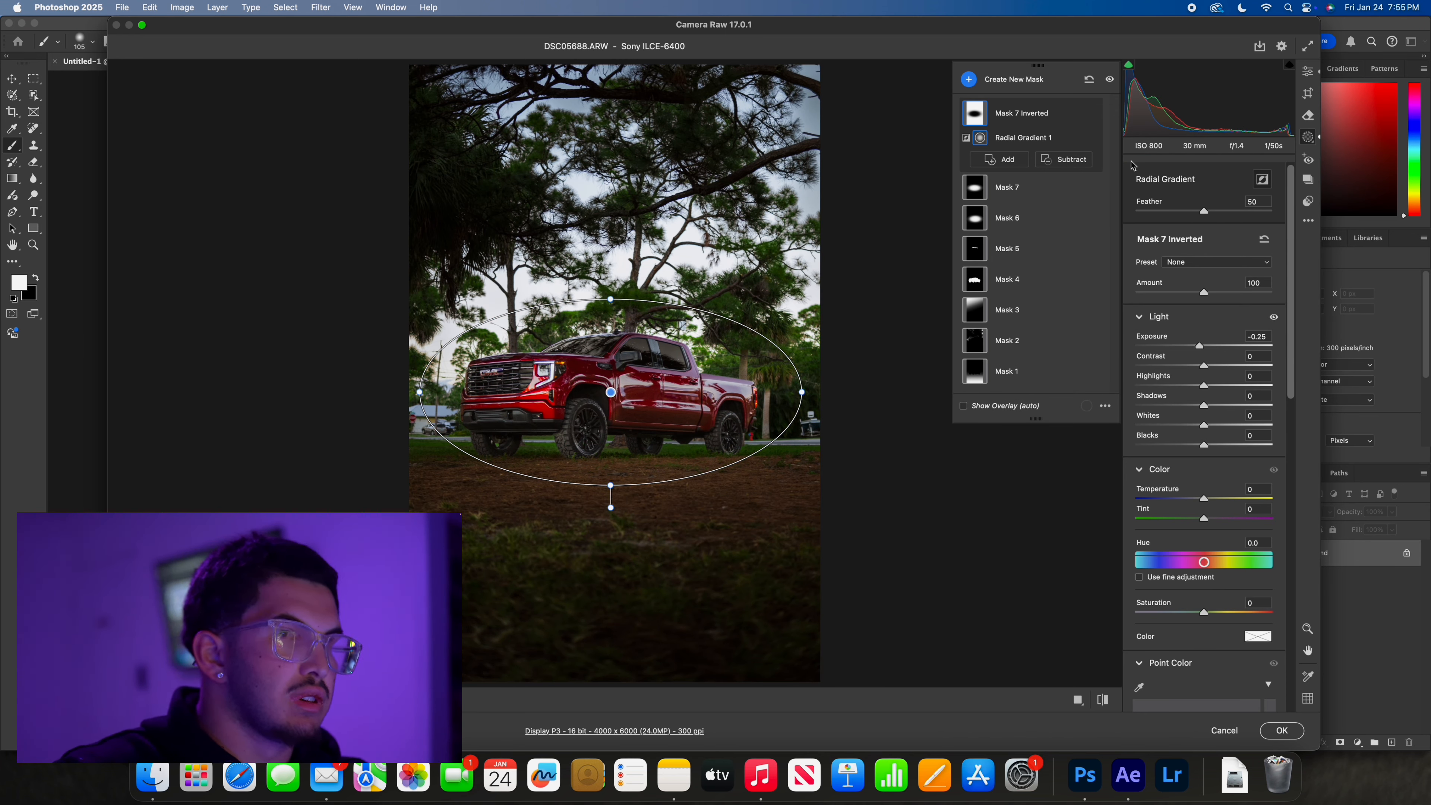
Toggle the global Light adjustments off and on to compare the photo with and without them.
{"action": "left_click", "coordinate": [1307, 72]}
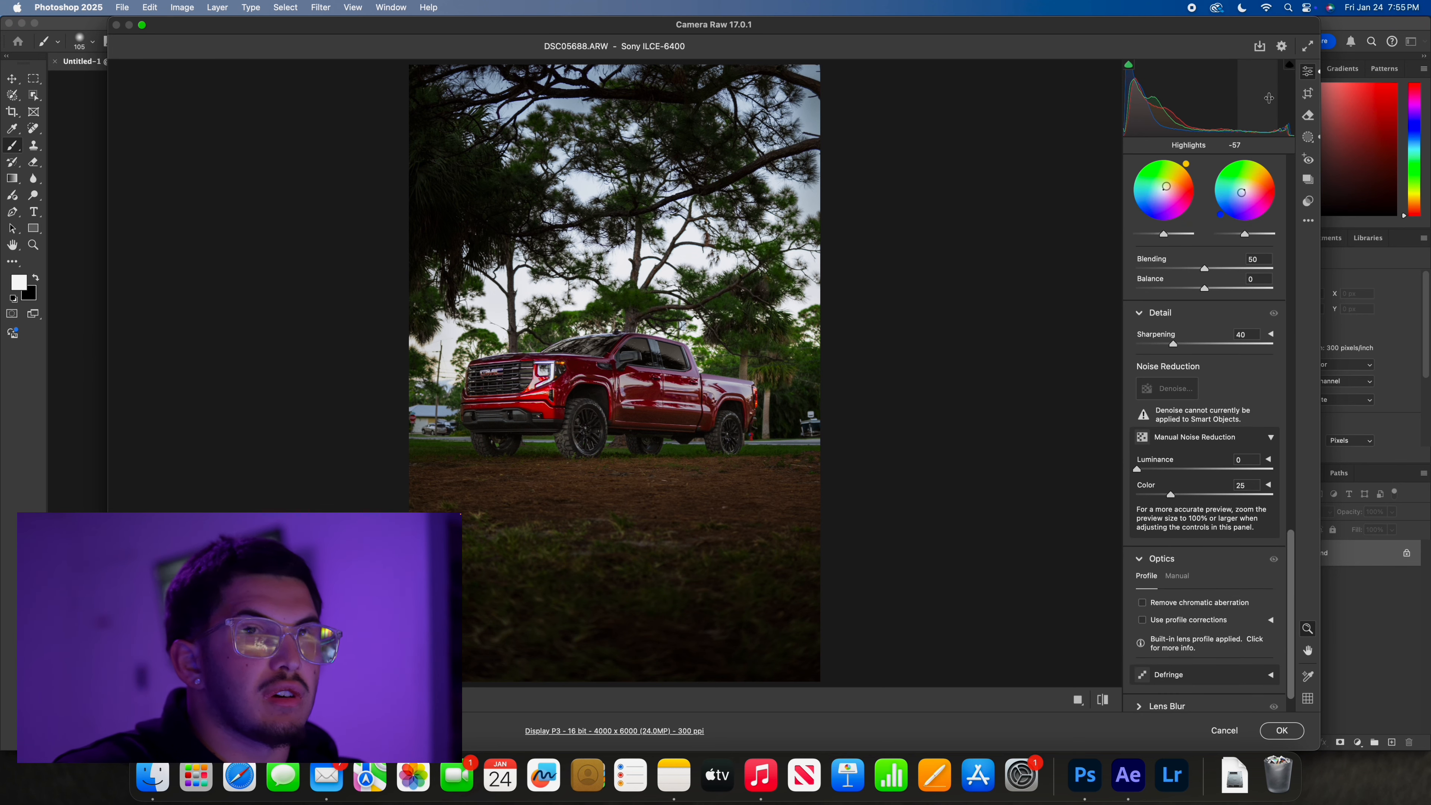
{"action": "scroll", "coordinate": [1222, 193], "scroll_direction": "up", "scroll_amount": 15}
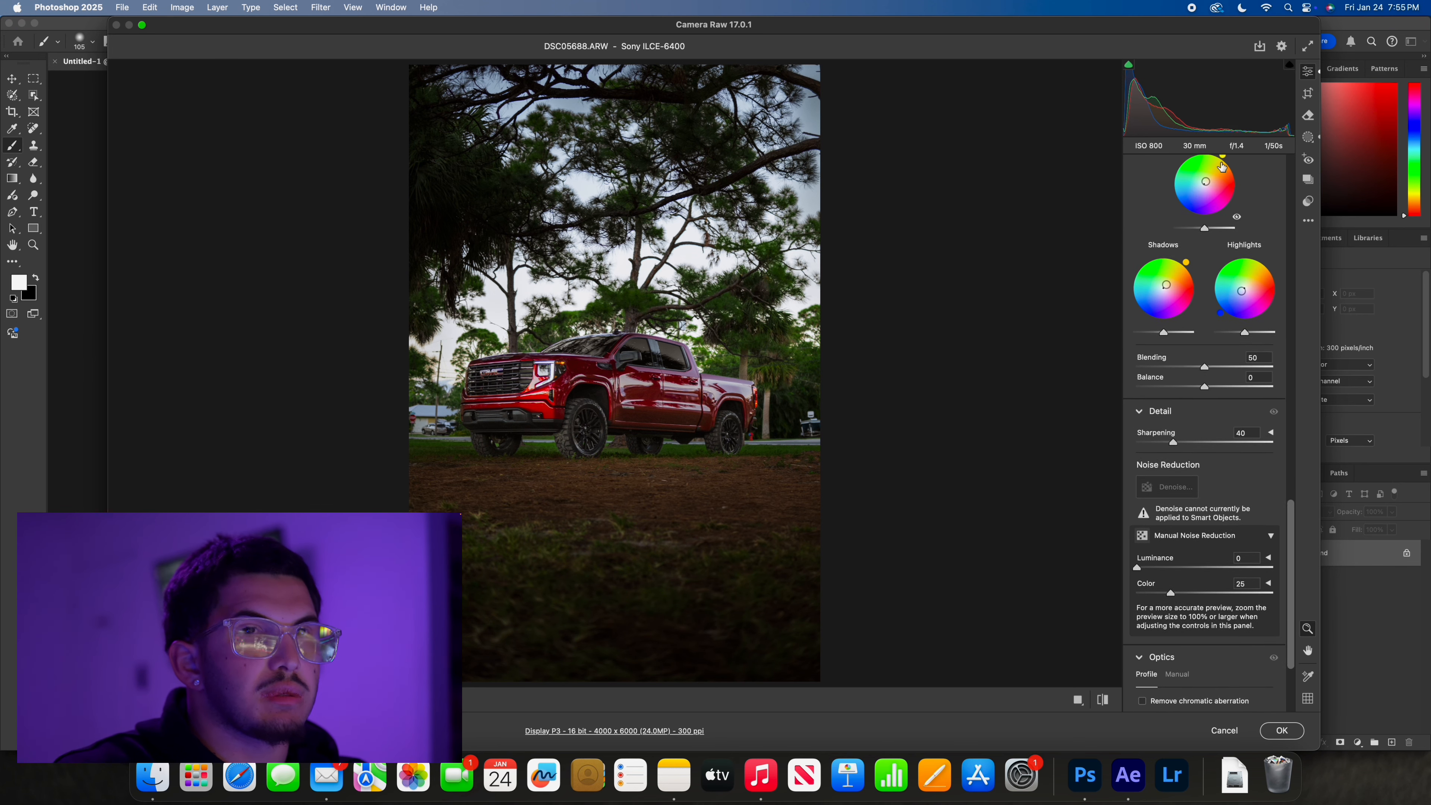
{"action": "left_click", "coordinate": [1273, 215]}
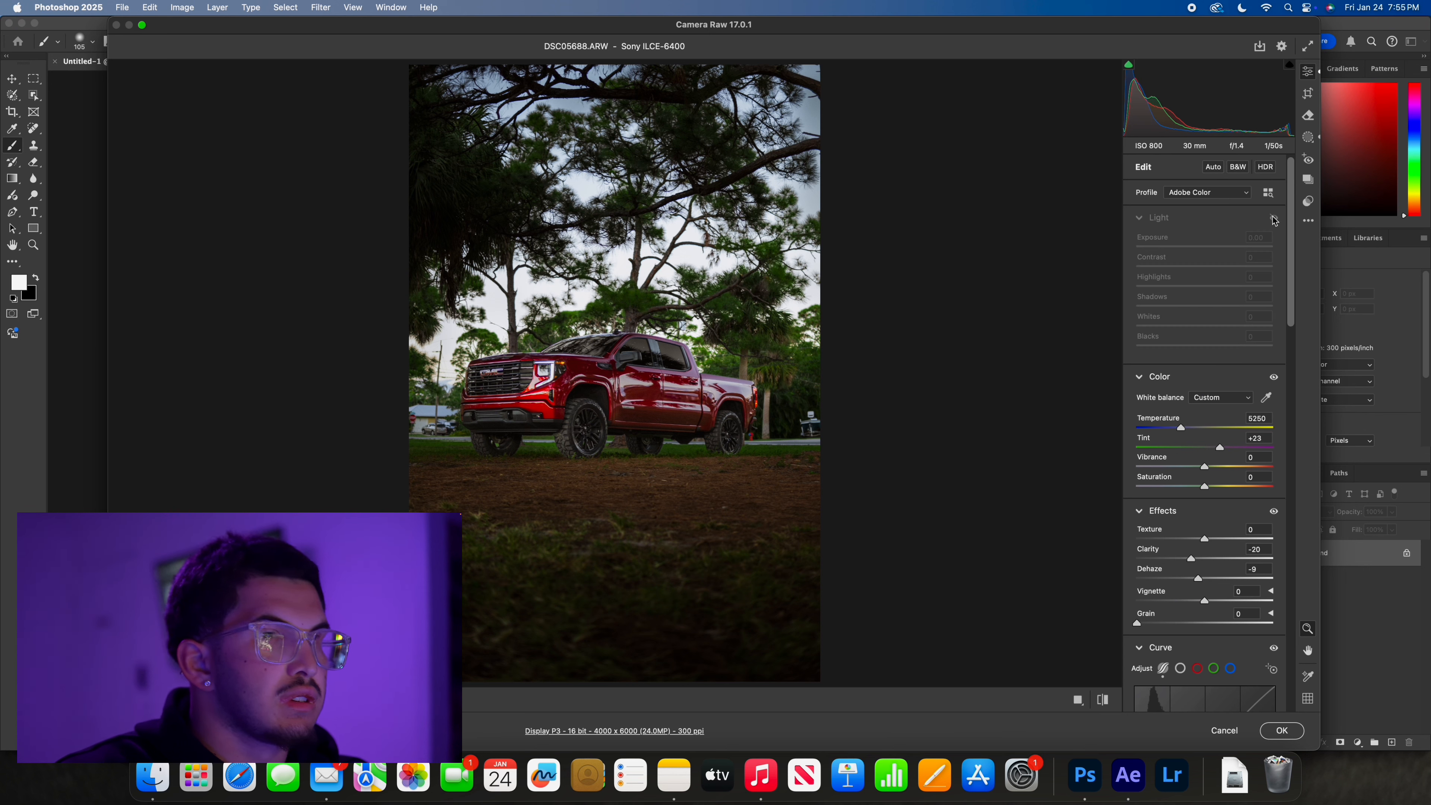
{"action": "left_click", "coordinate": [1273, 218]}
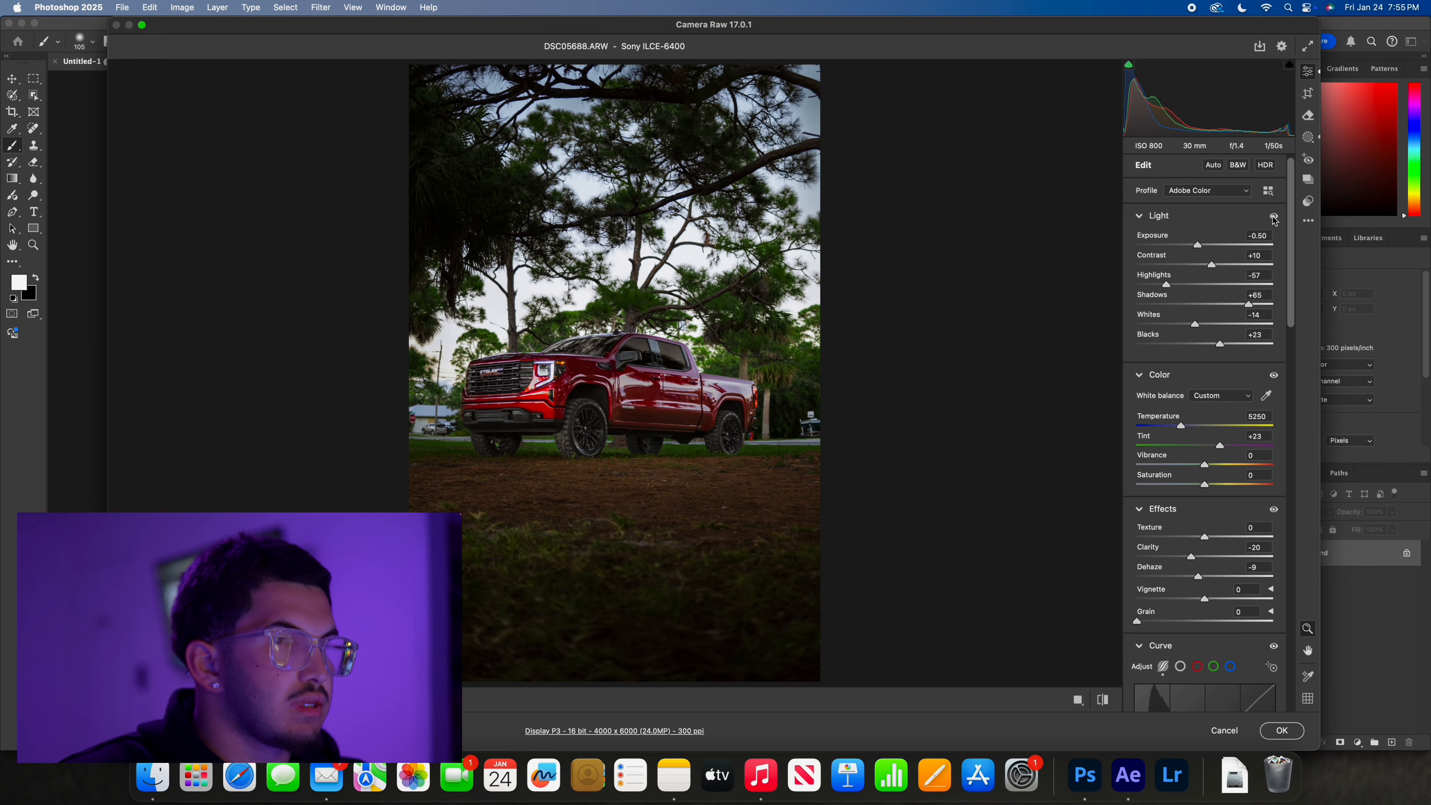
{"action": "left_click", "coordinate": [1273, 217]}
{"action": "left_click", "coordinate": [1274, 218]}
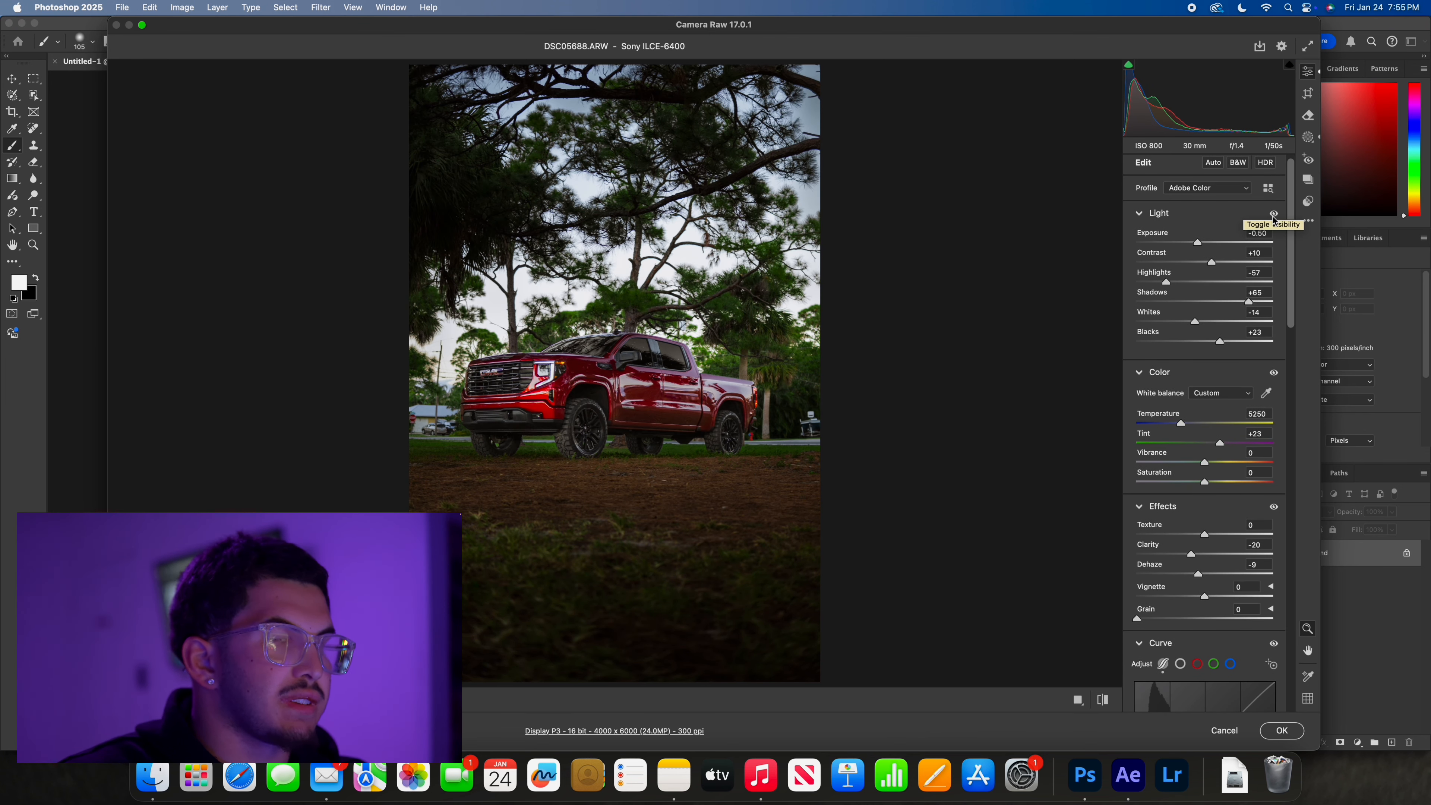
Set the truck subject mask's noise reduction to +28.
{"action": "left_click", "coordinate": [1307, 135]}
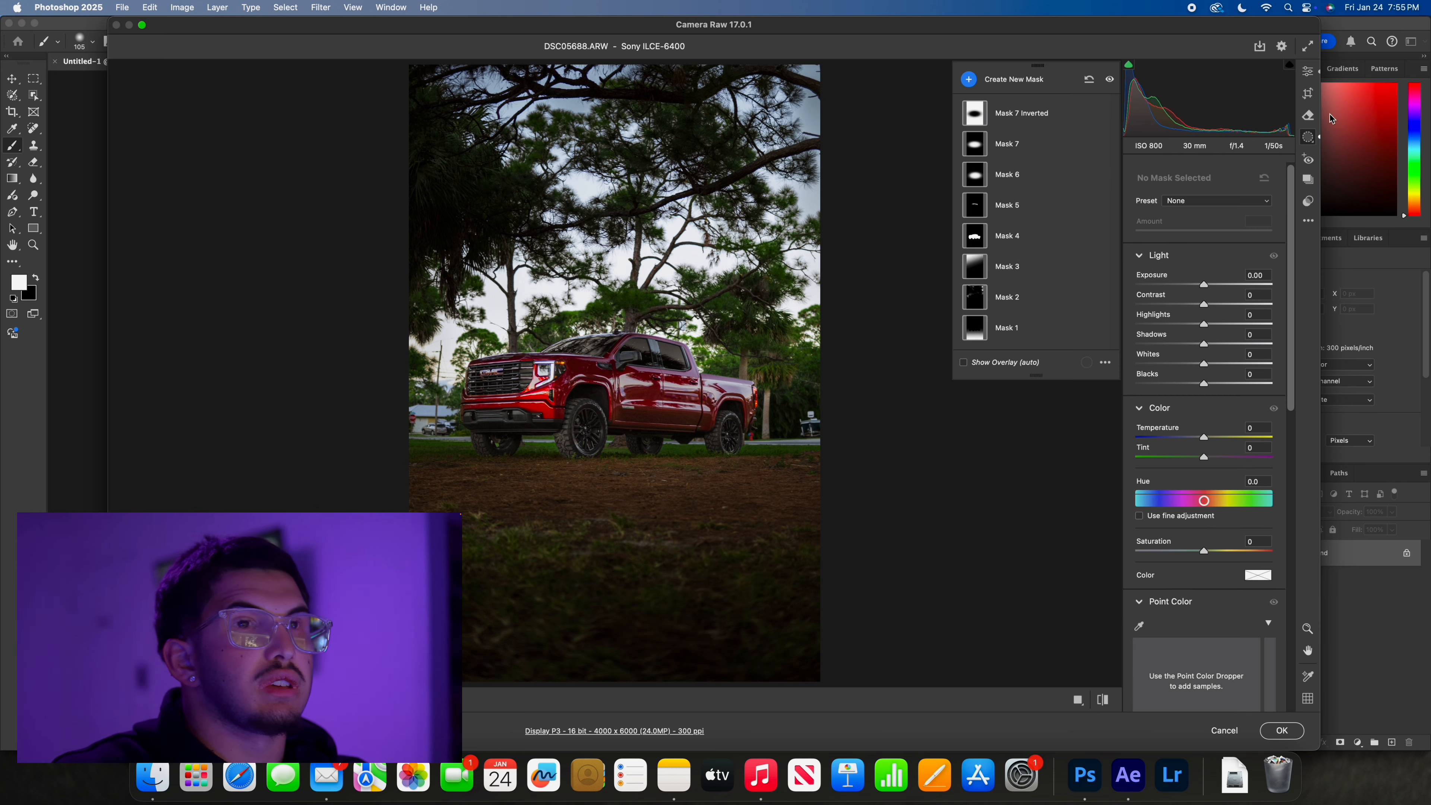
{"action": "left_click", "coordinate": [1049, 234]}
{"action": "scroll", "coordinate": [1161, 292], "scroll_direction": "down", "scroll_amount": 6}
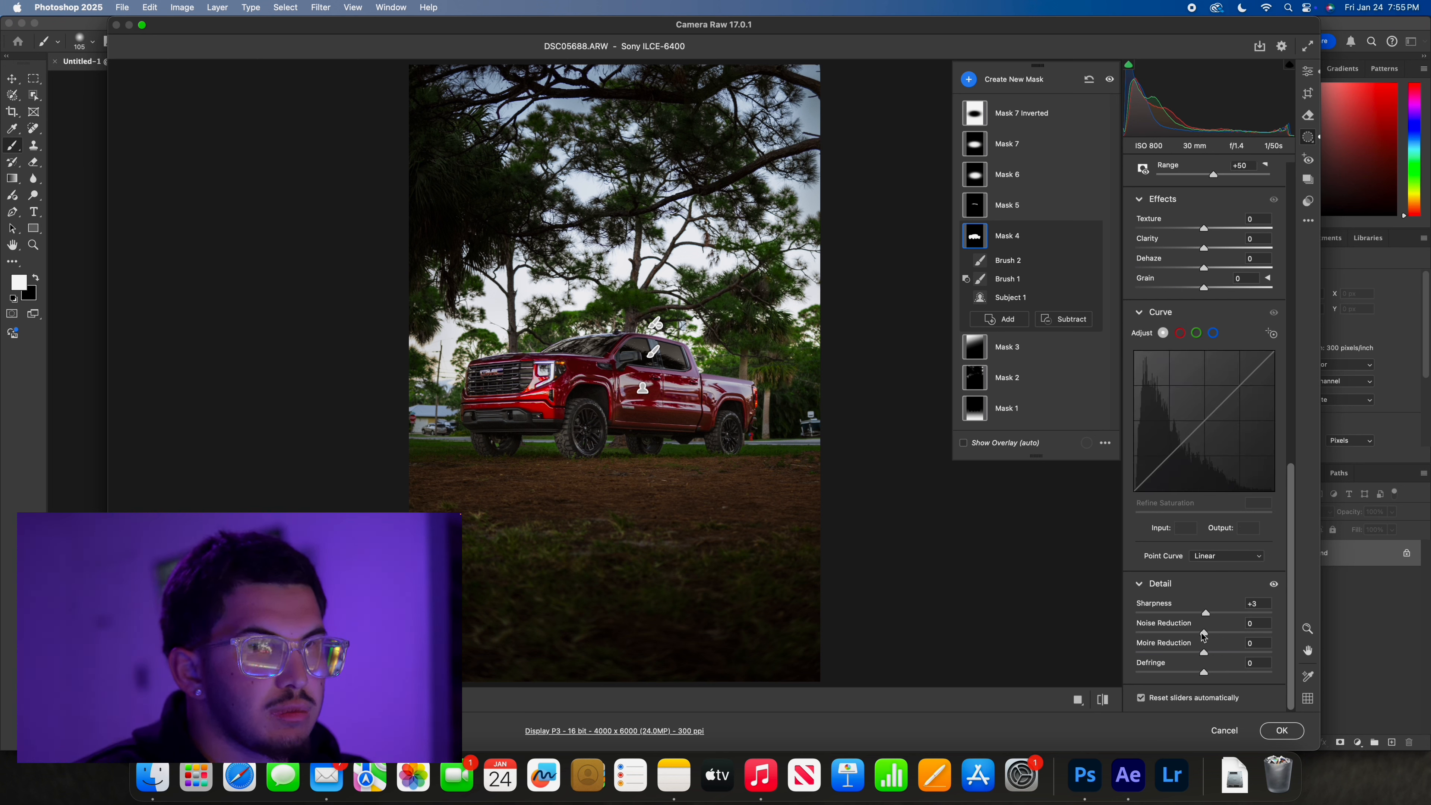
{"action": "left_click_drag", "start_coordinate": [1204, 633], "coordinate": [1223, 637]}
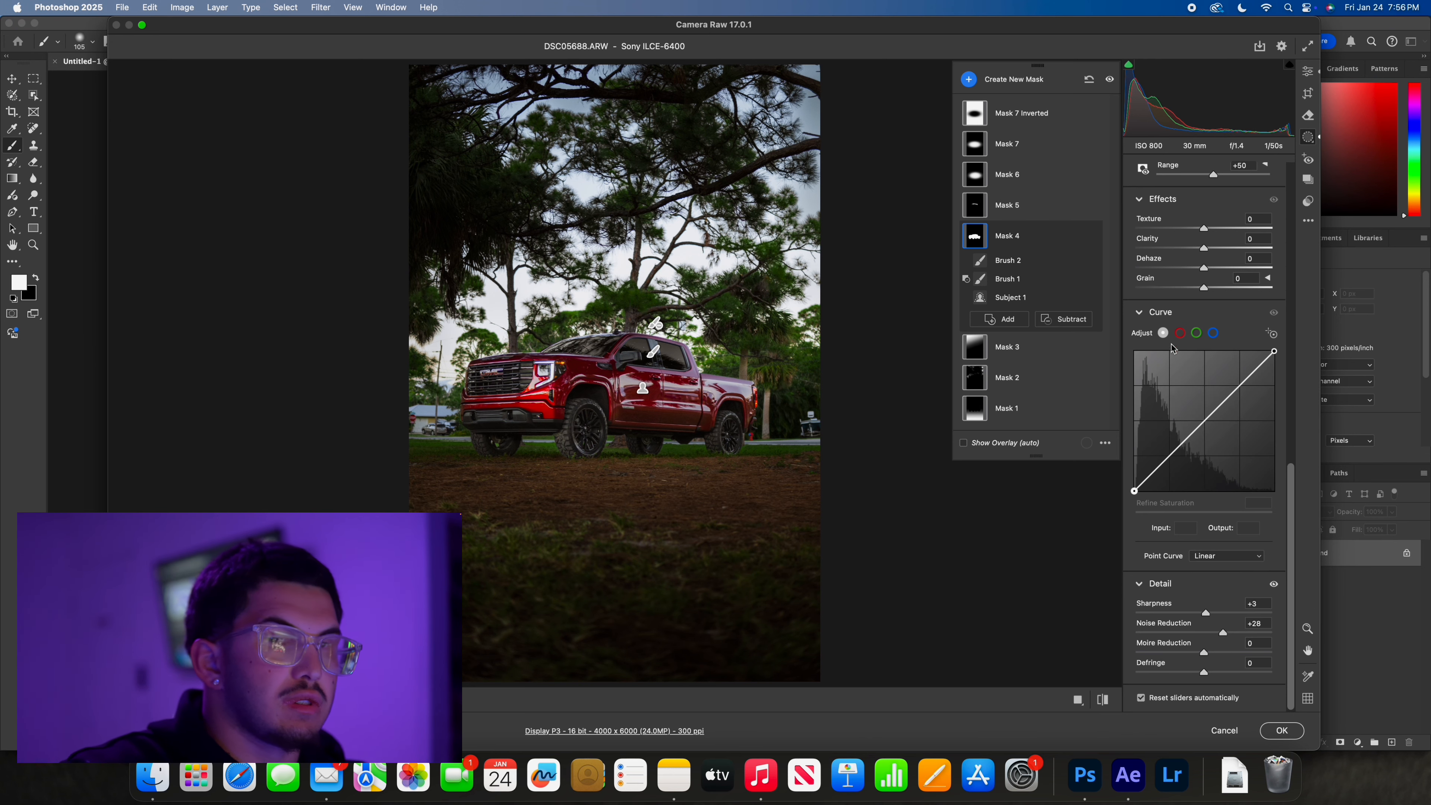
Accept the raw edits and place the photo scaled to 27% so it spans the full canvas width.
{"action": "left_click", "coordinate": [1287, 729]}
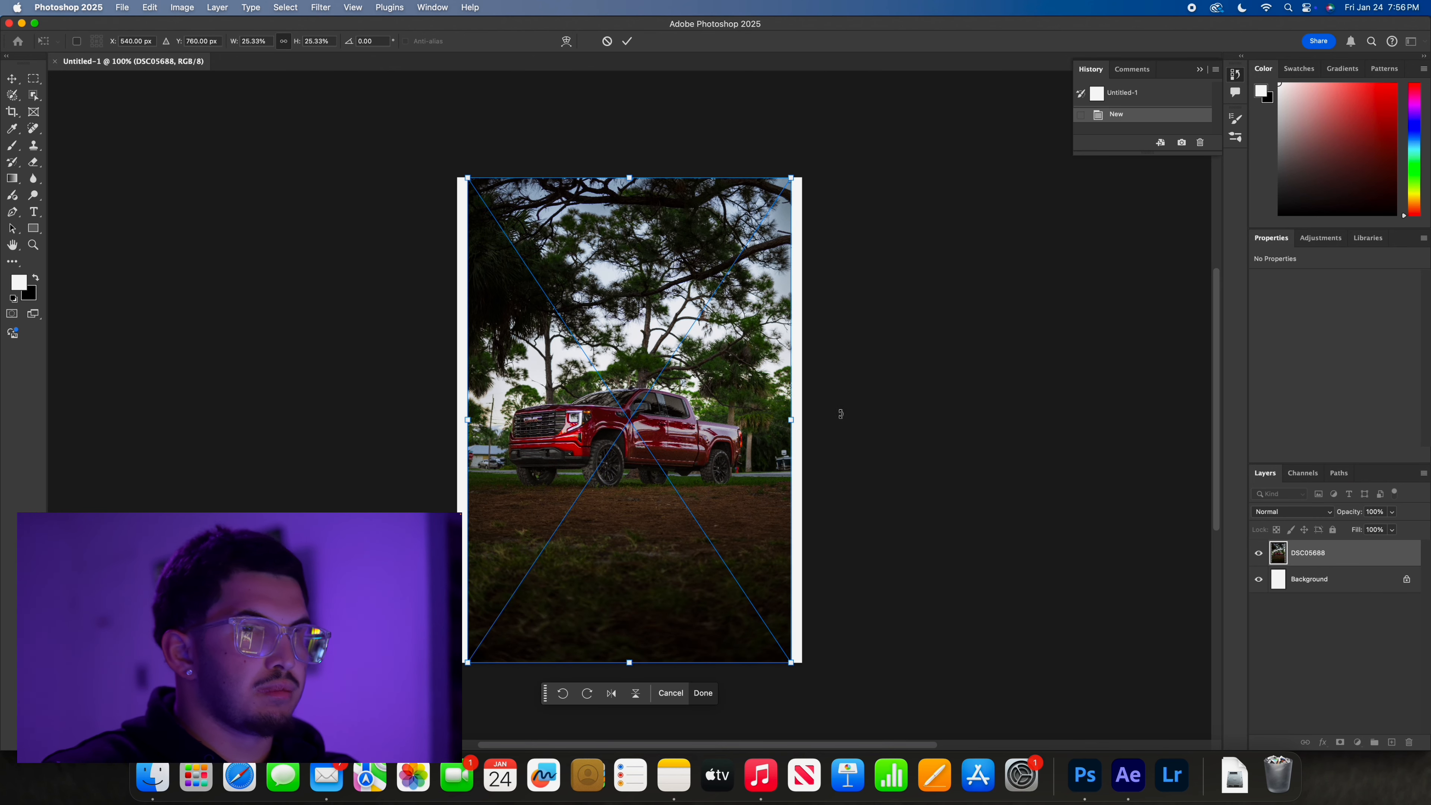
{"action": "left_click_drag", "start_coordinate": [791, 422], "coordinate": [802, 420]}
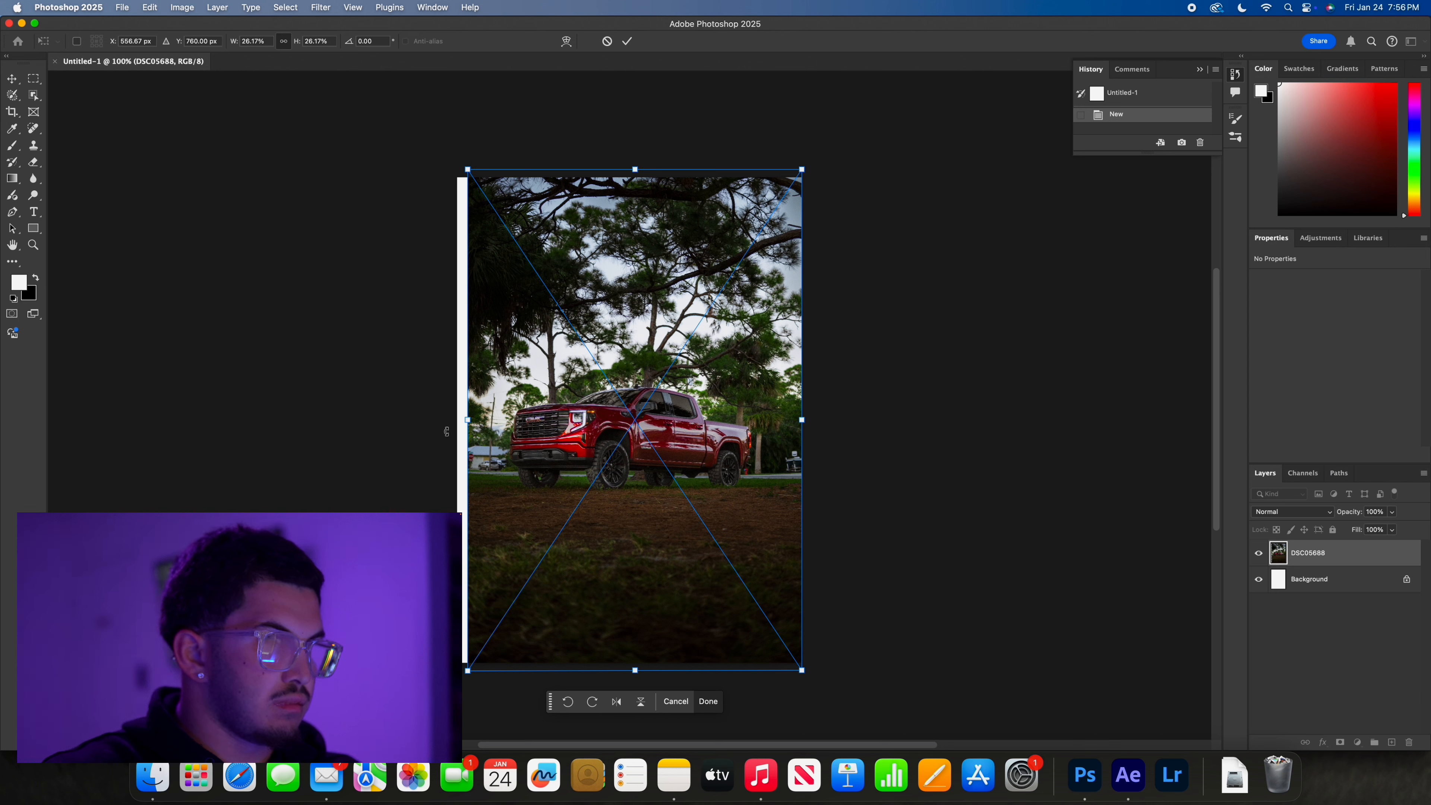
{"action": "left_click_drag", "start_coordinate": [459, 421], "coordinate": [449, 421]}
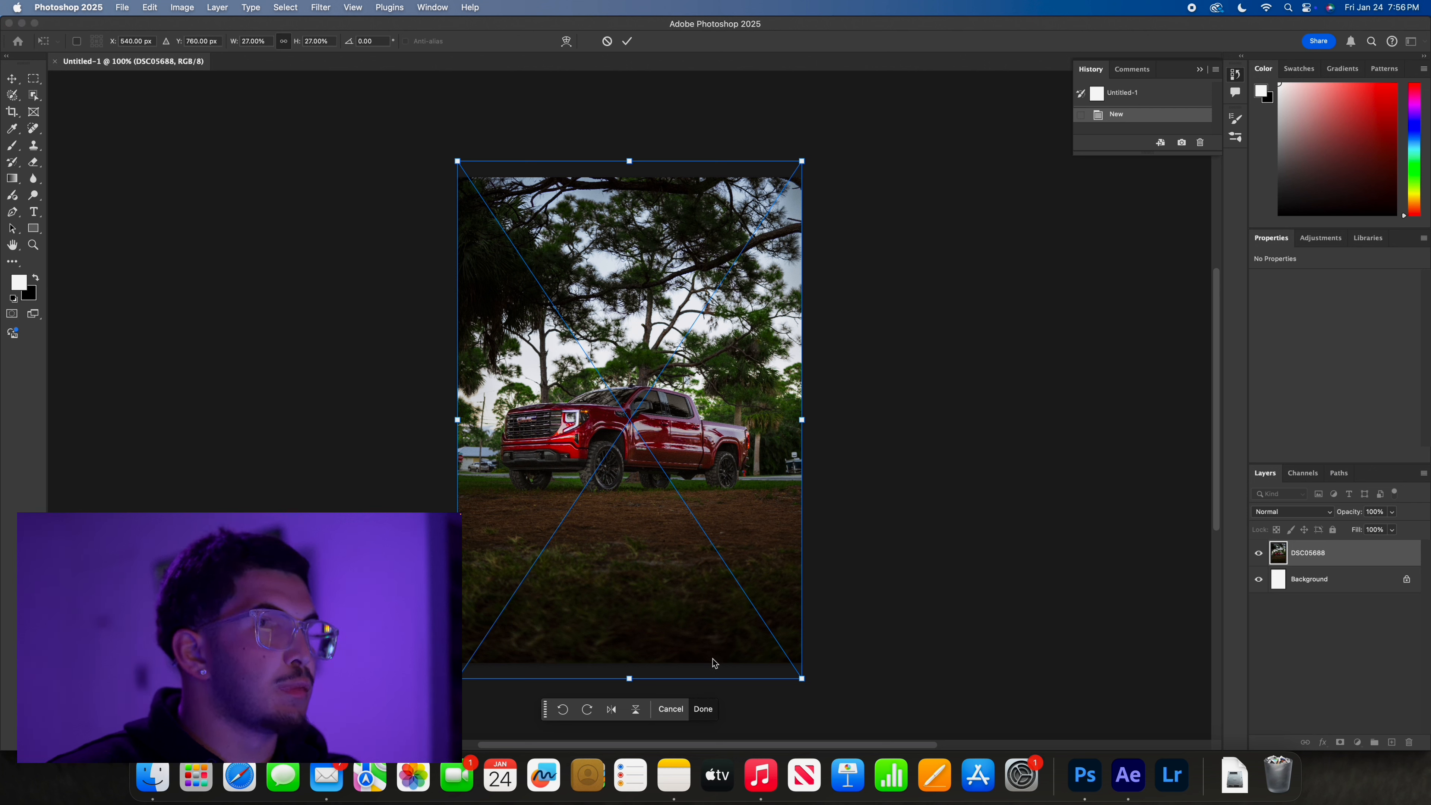
{"action": "key", "text": "Return"}
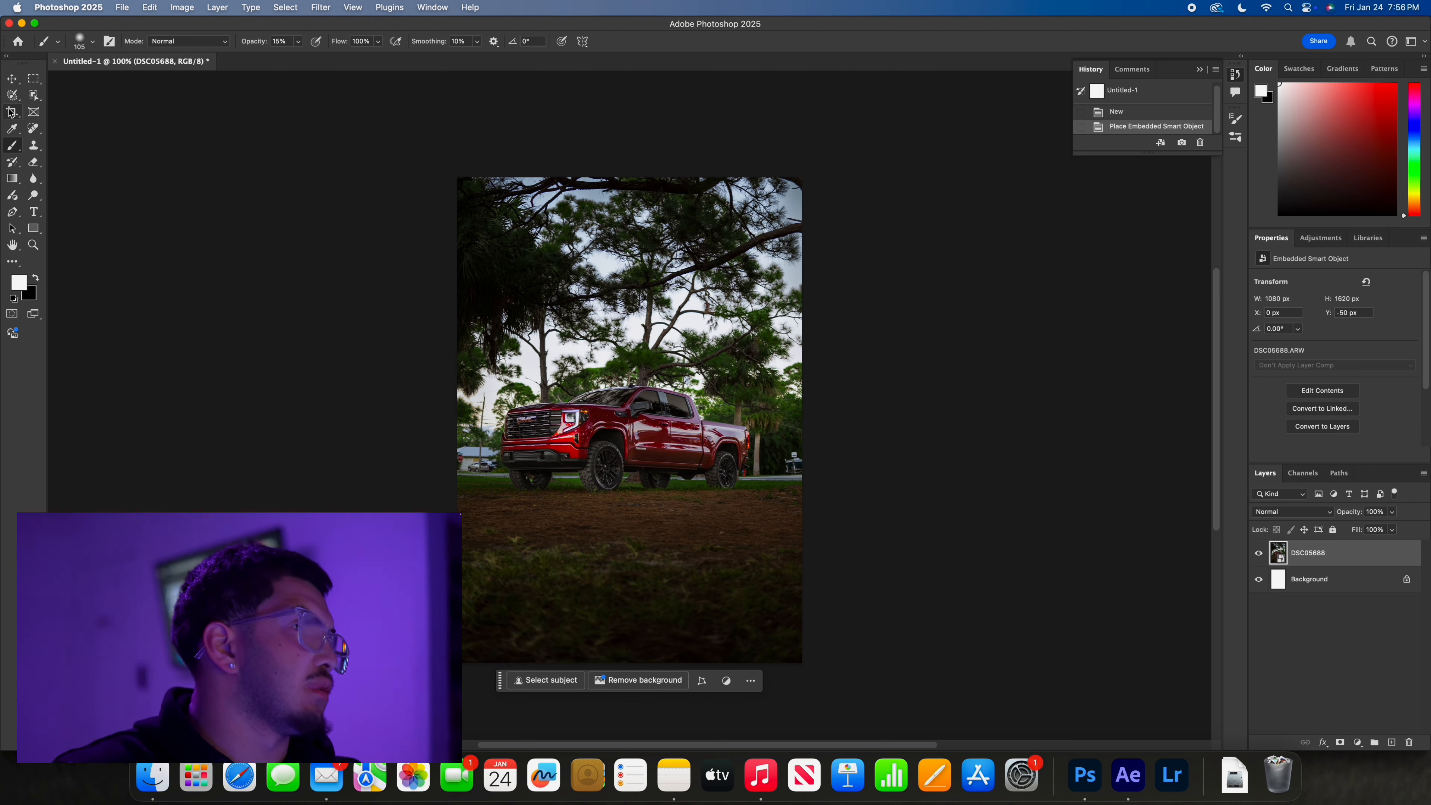
Paint a Selection Brush selection over the boat at the photo's right edge, the parked vehicles at its left edge, and the red hydrant behind the truck.
{"action": "left_click", "coordinate": [12, 97]}
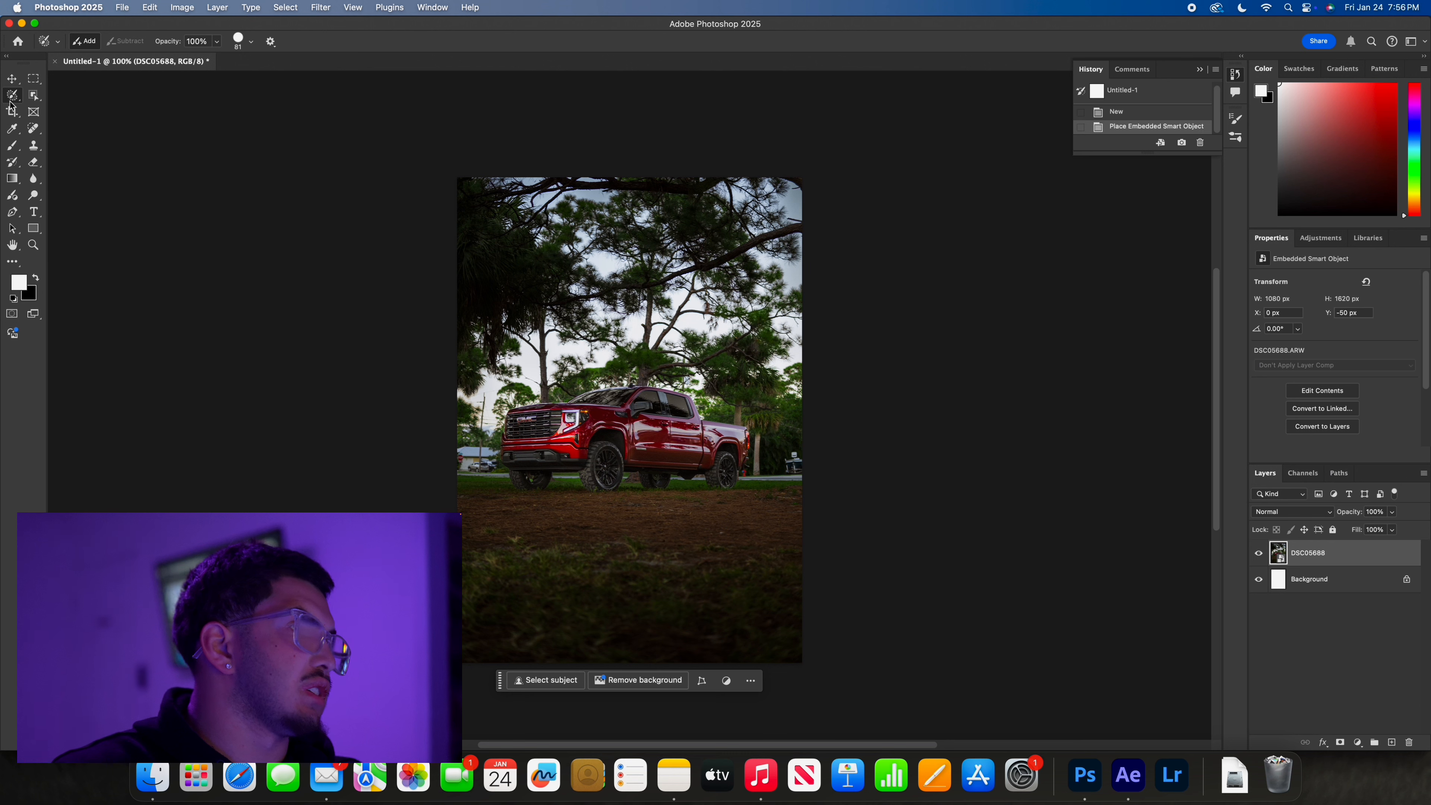
{"action": "left_click", "coordinate": [794, 464]}
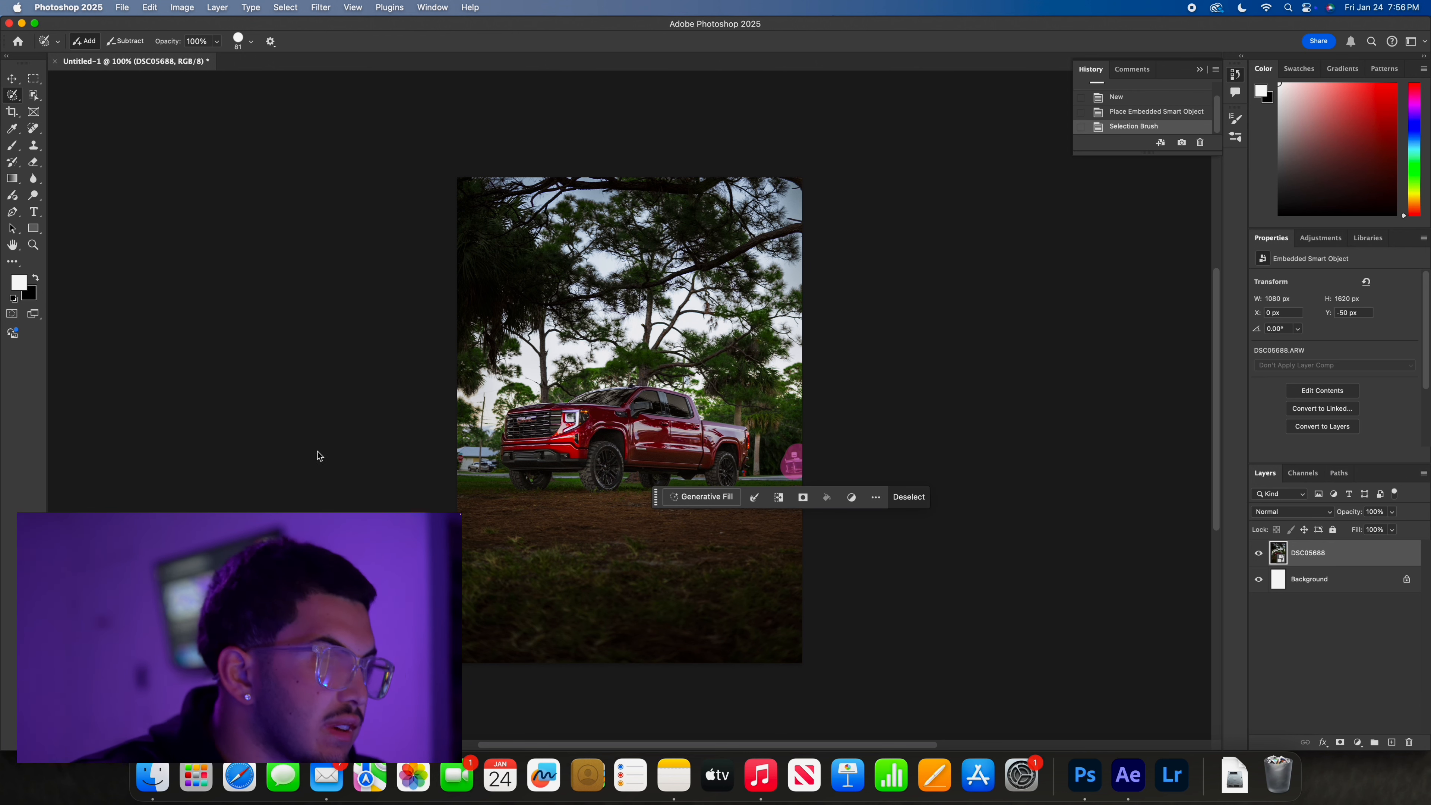
{"action": "mouse_move", "coordinate": [465, 467]}
{"action": "left_mouse_down"}
{"action": "mouse_move", "coordinate": [494, 459]}
{"action": "mouse_move", "coordinate": [479, 465]}
{"action": "left_mouse_up"}
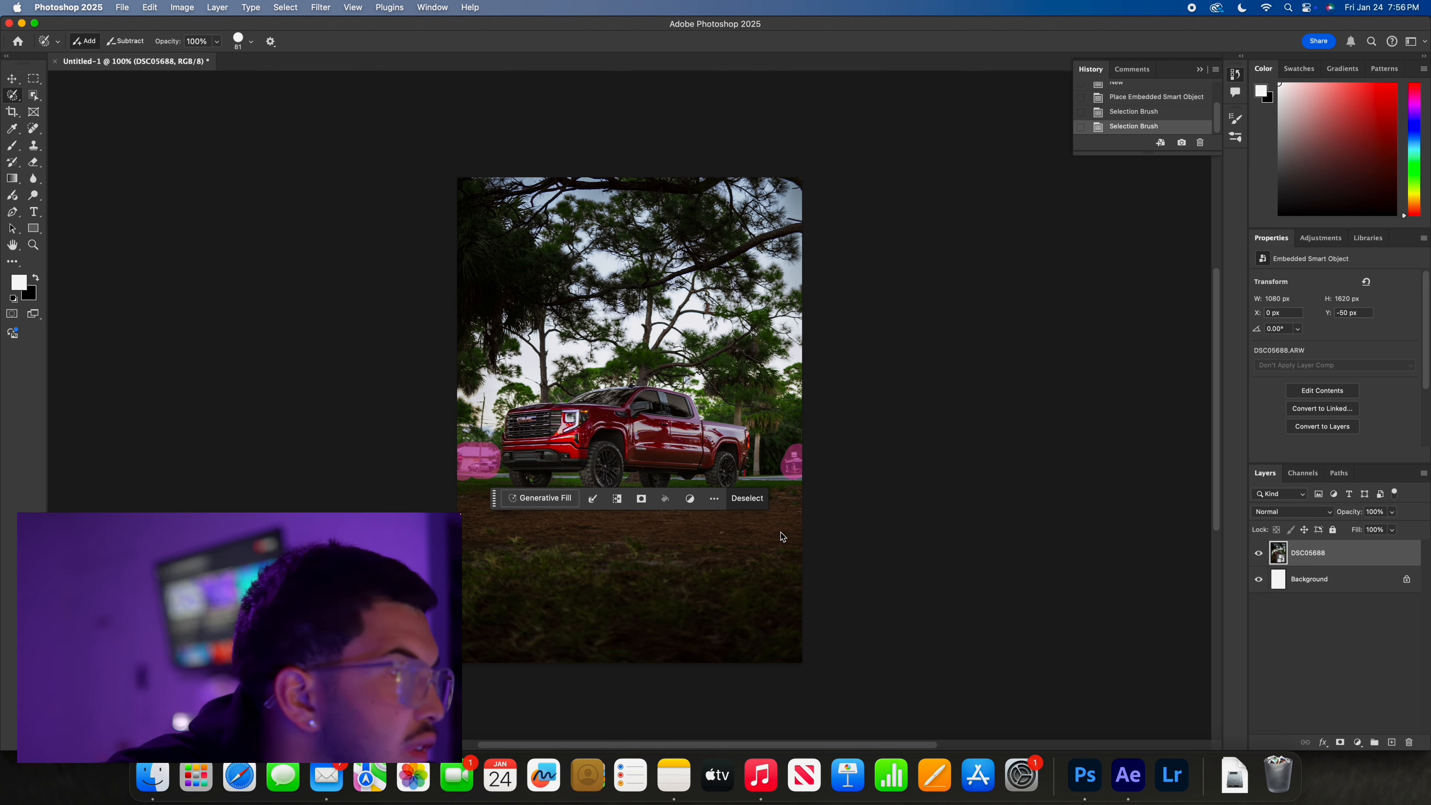
{"action": "left_click", "coordinate": [33, 245]}
{"action": "left_click", "coordinate": [756, 479]}
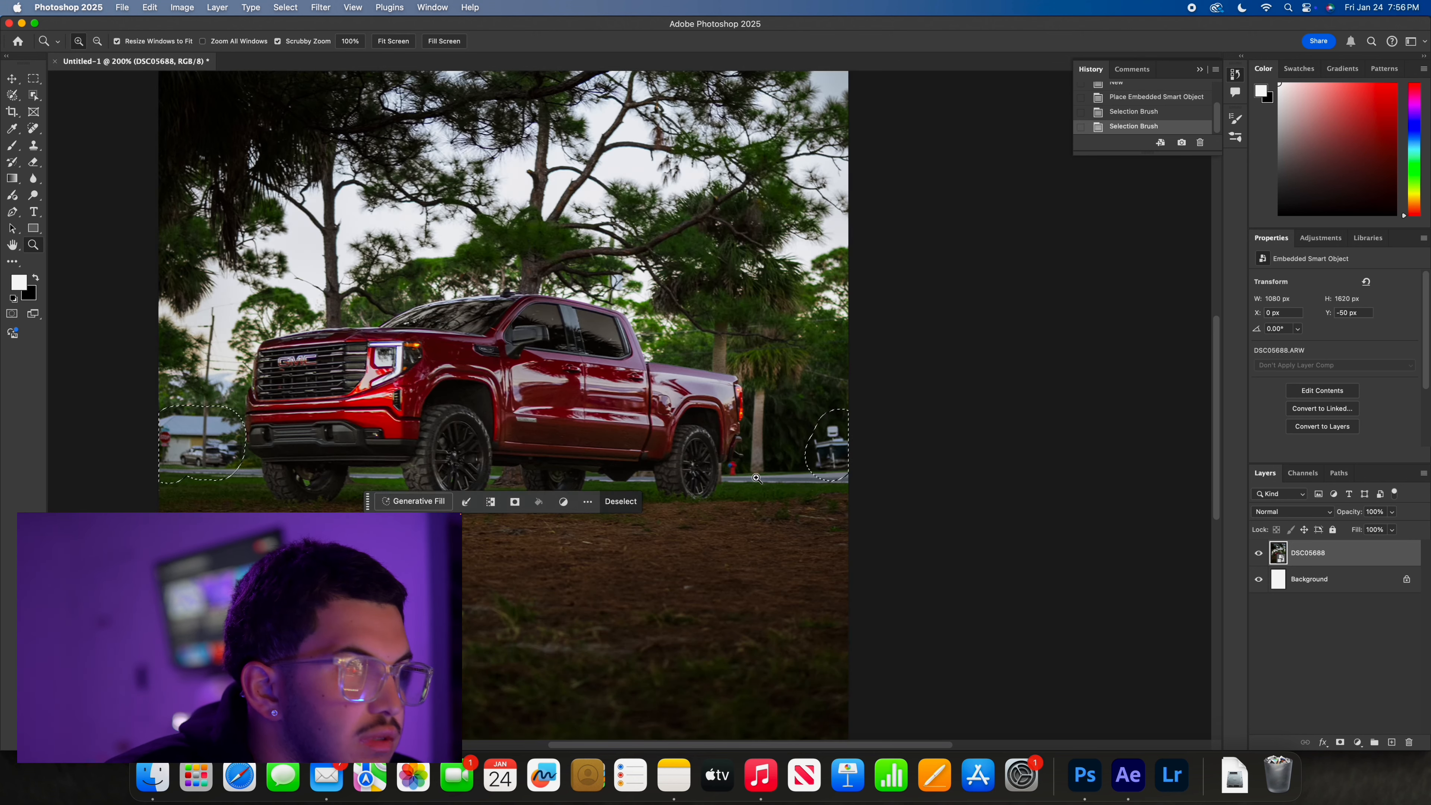
{"action": "left_click", "coordinate": [756, 479]}
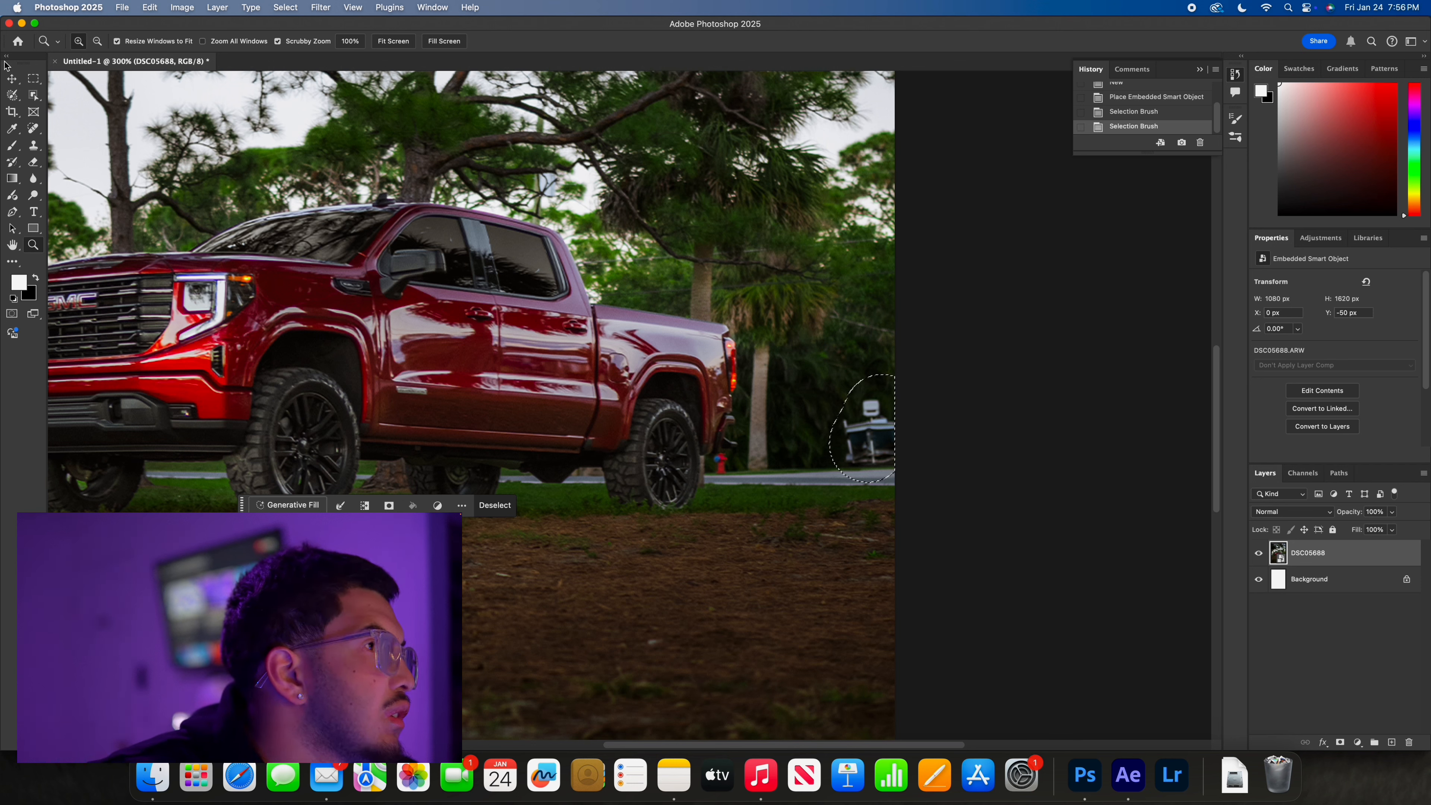
{"action": "left_click", "coordinate": [12, 95]}
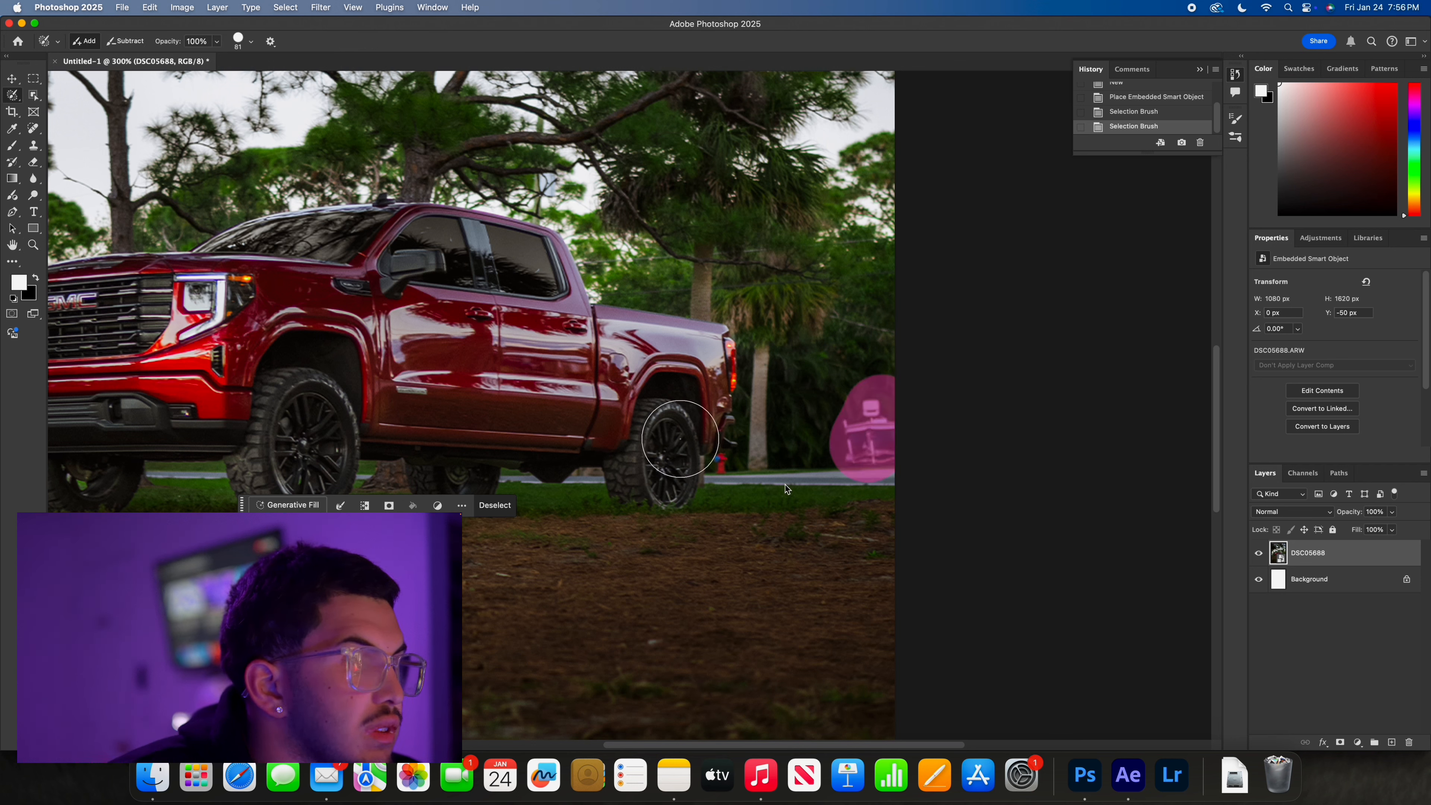
{"action": "left_click", "coordinate": [741, 485]}
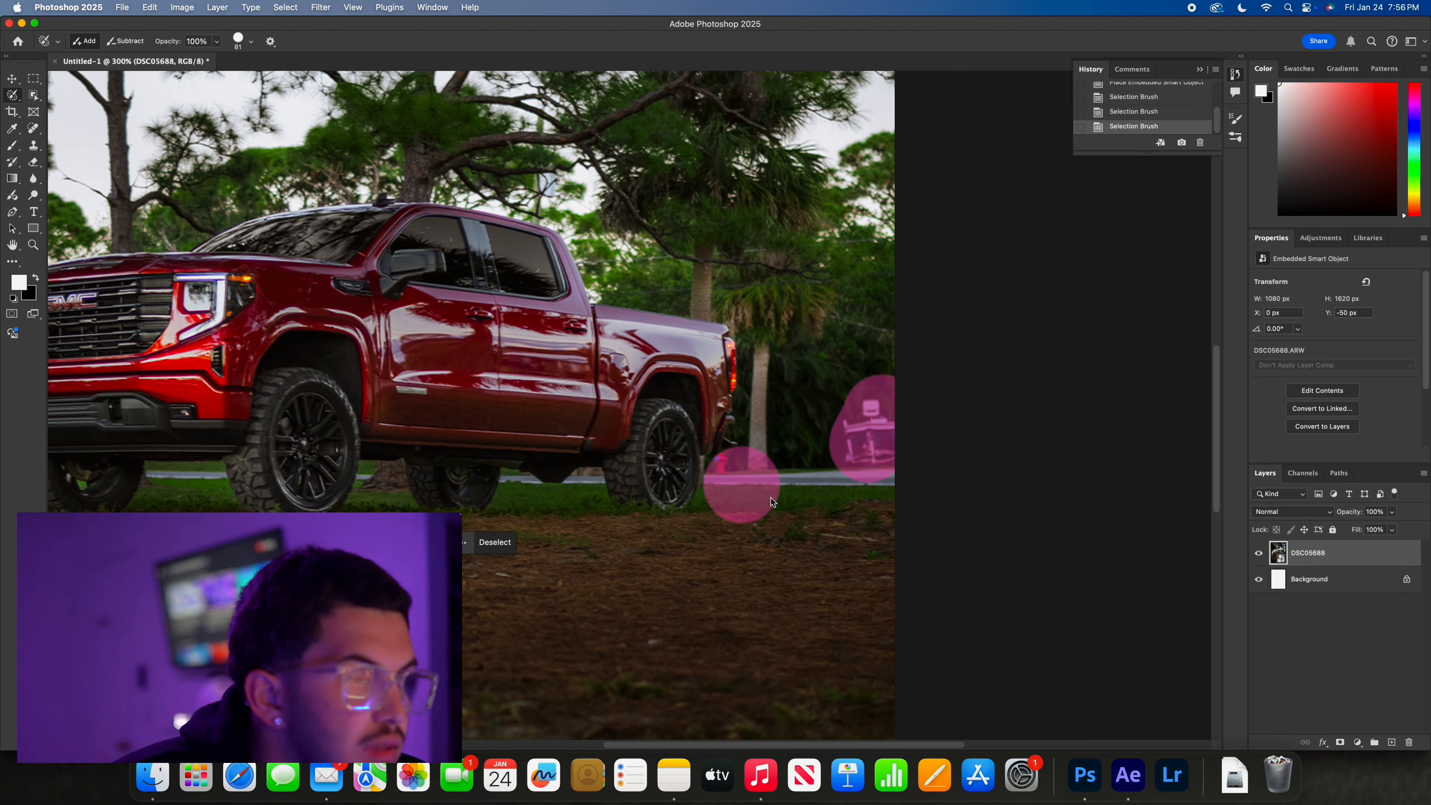
Remove the selected background distractions with Generative Fill using an empty prompt, and view the whole photo.
{"action": "left_click", "coordinate": [282, 542]}
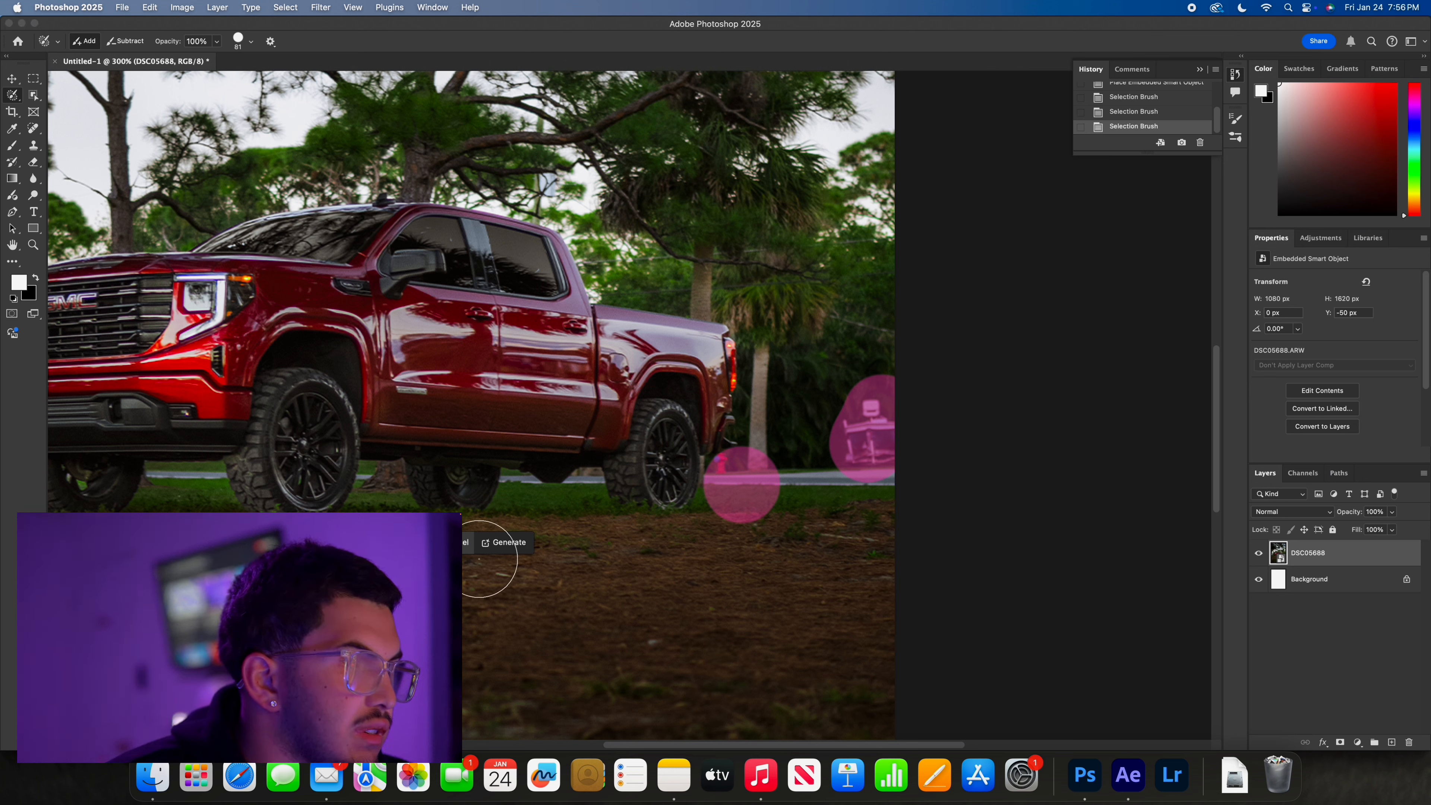
{"action": "left_click", "coordinate": [503, 550]}
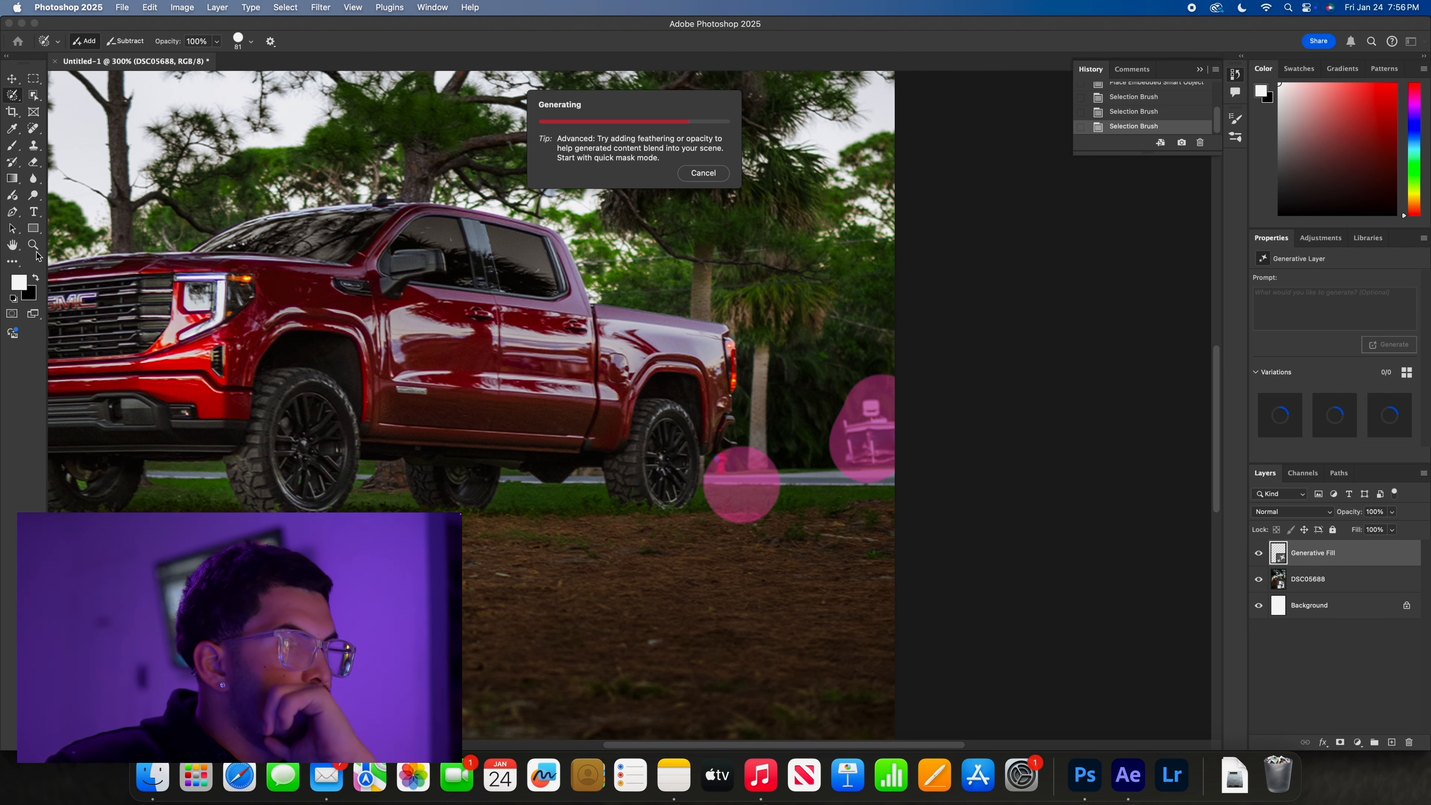
{"action": "left_click", "coordinate": [33, 245]}
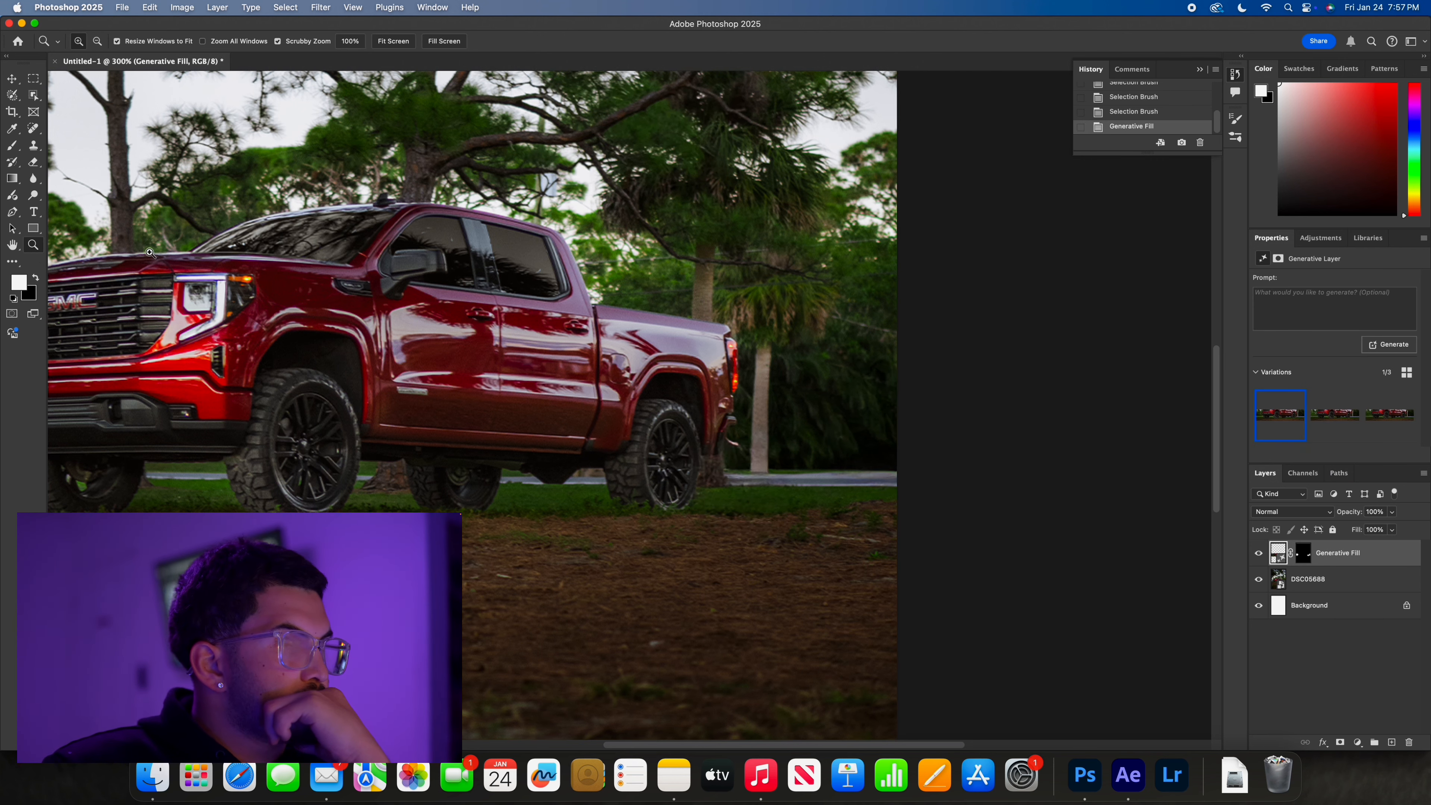
{"action": "left_click", "coordinate": [55, 259]}
{"action": "left_click", "coordinate": [55, 258]}
{"action": "double_click", "coordinate": [33, 245]}
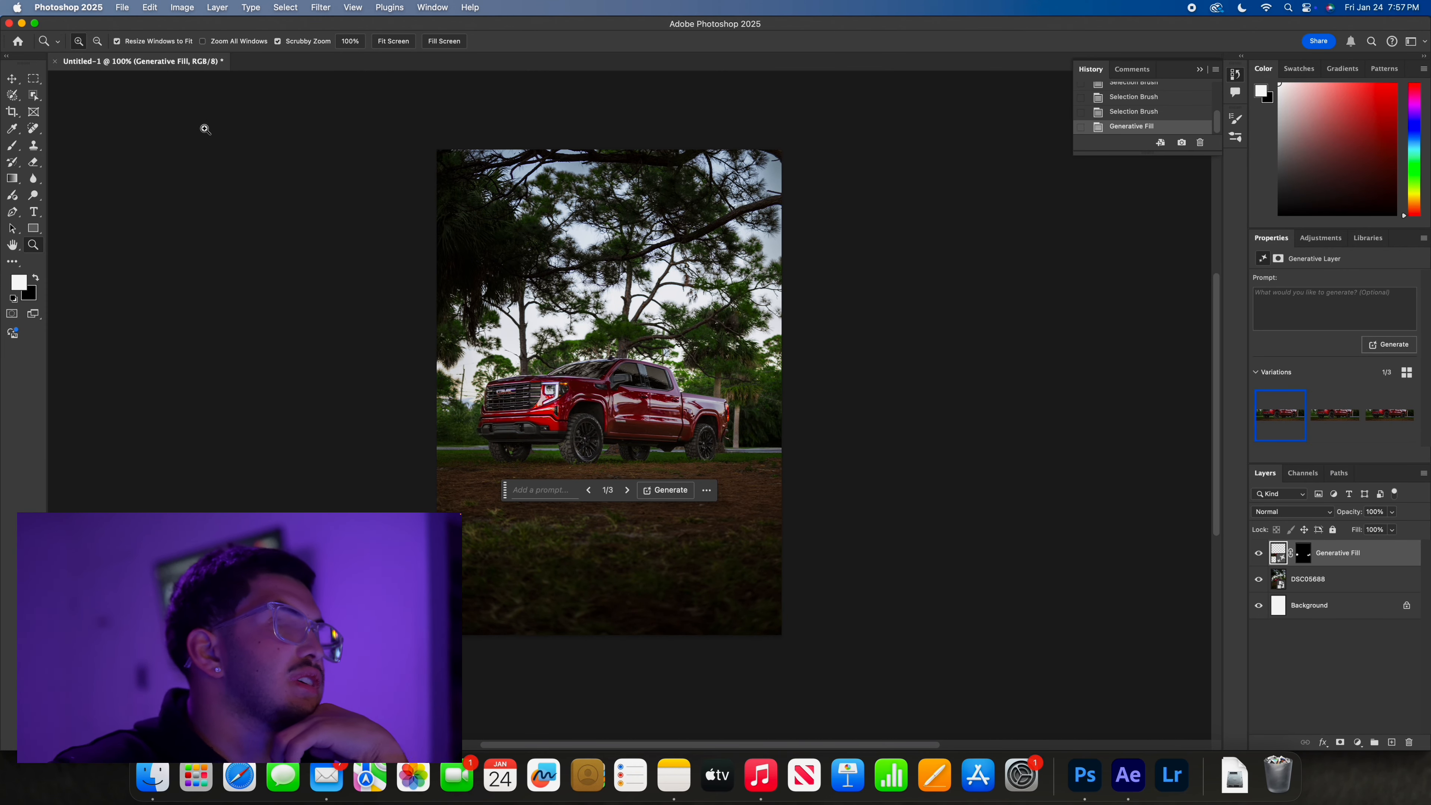
Export the image for web as a JPEG at quality 87, saving it as Untitled-1.jpg on the USB322FD drive.
{"action": "key", "text": "super+alt+shift+s"}
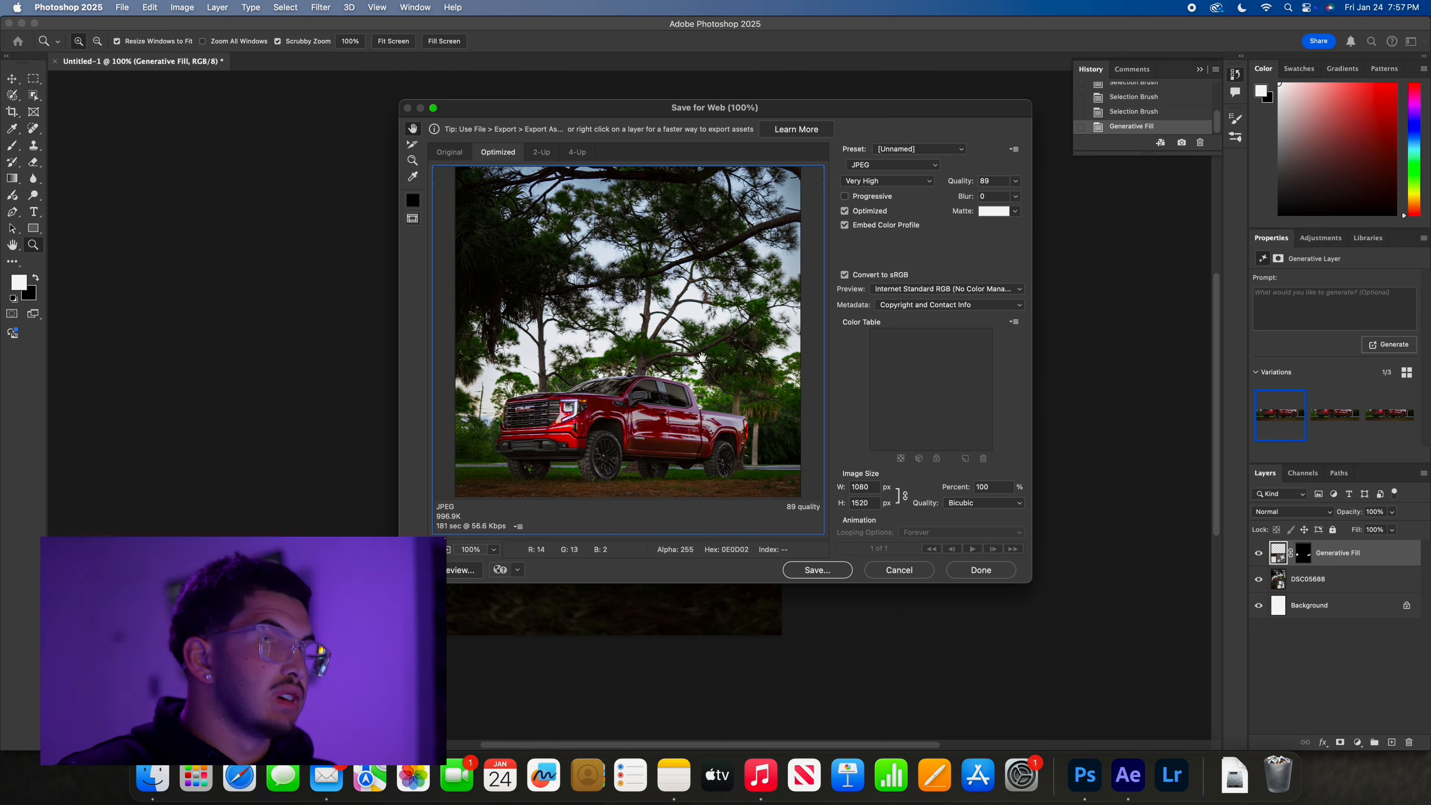
{"action": "scroll", "coordinate": [666, 426], "scroll_direction": "down", "scroll_amount": 5}
{"action": "scroll", "coordinate": [666, 426], "scroll_direction": "up", "scroll_amount": 5}
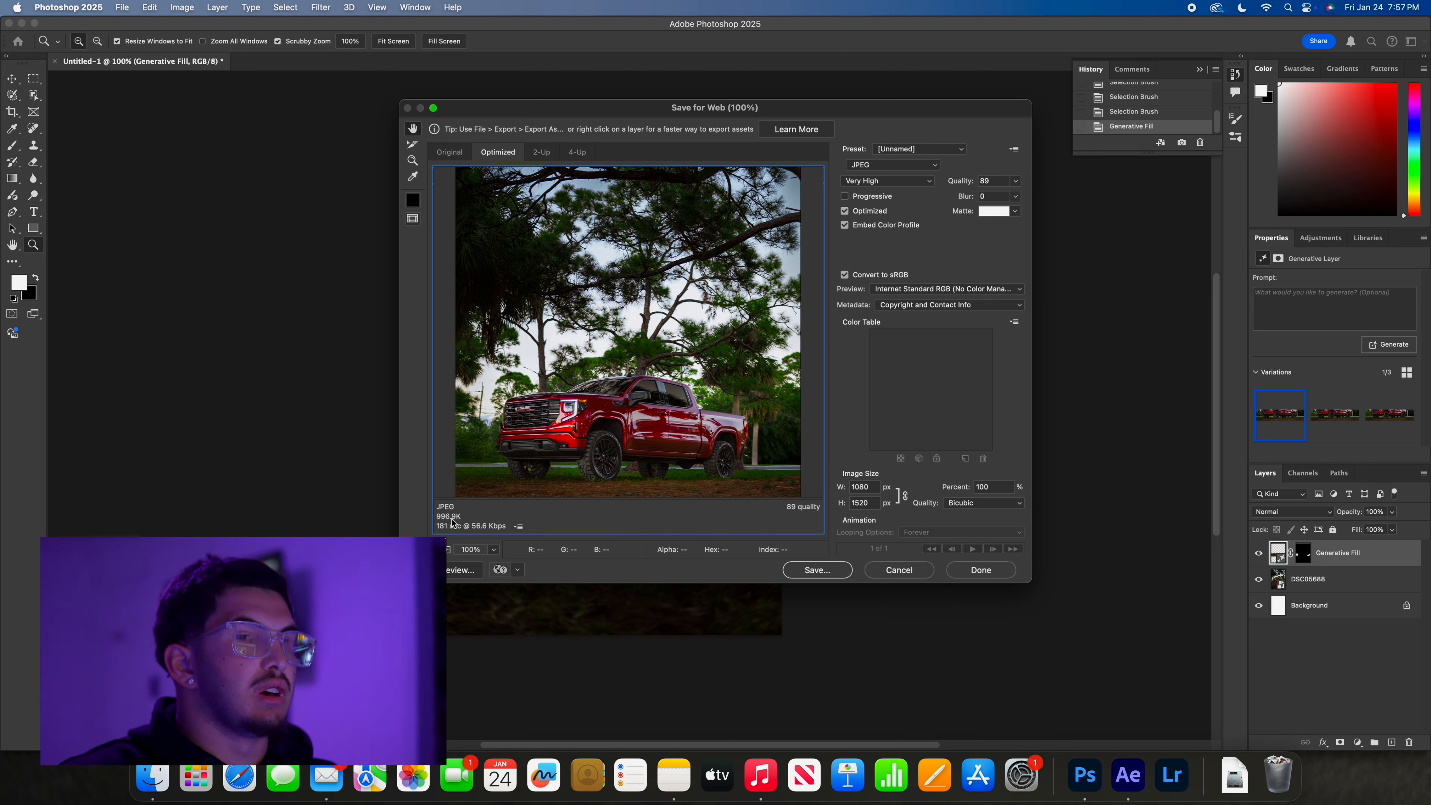
{"action": "left_click", "coordinate": [999, 181]}
{"action": "key", "text": "BackSpace"}
{"action": "key", "text": "BackSpace"}
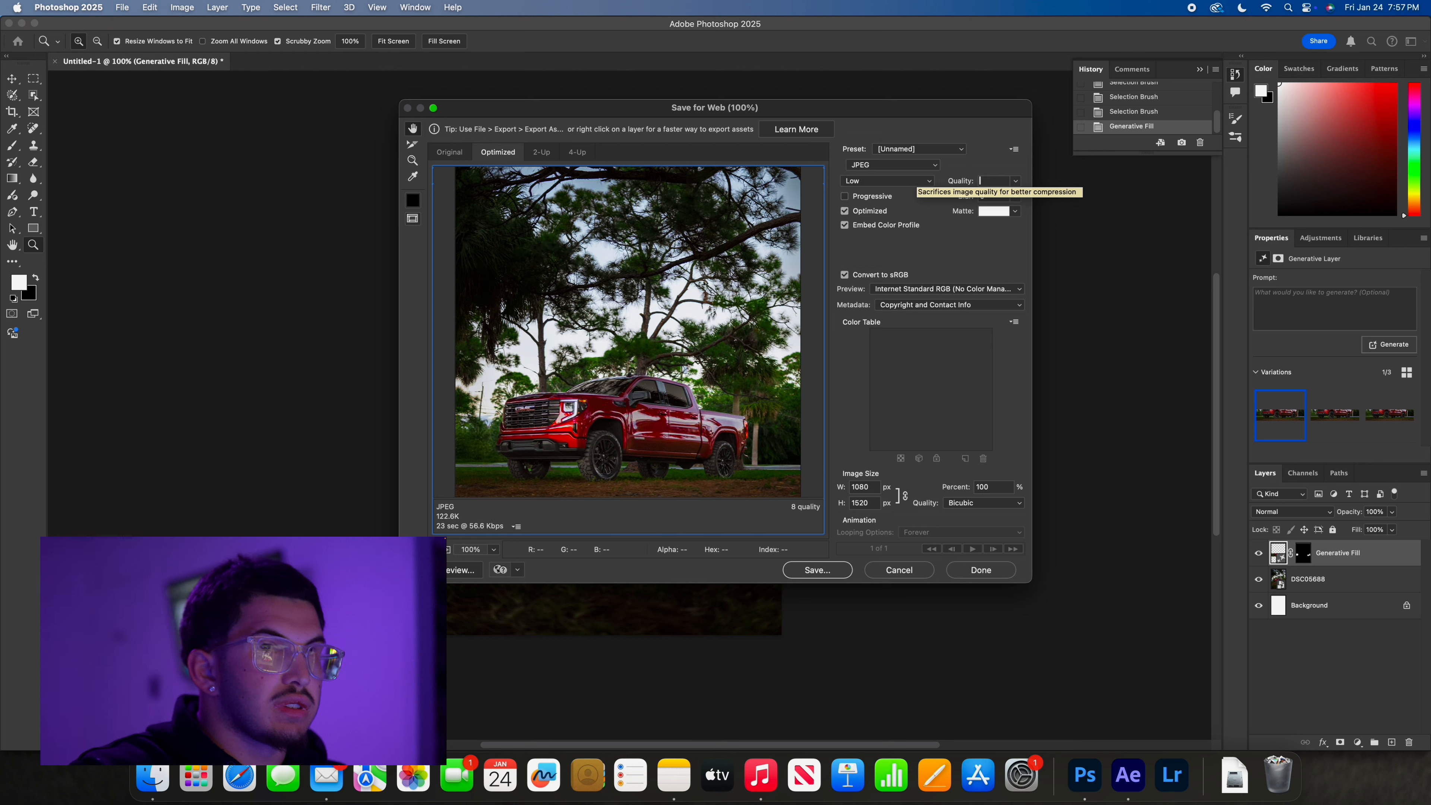
{"action": "type", "text": "8"}
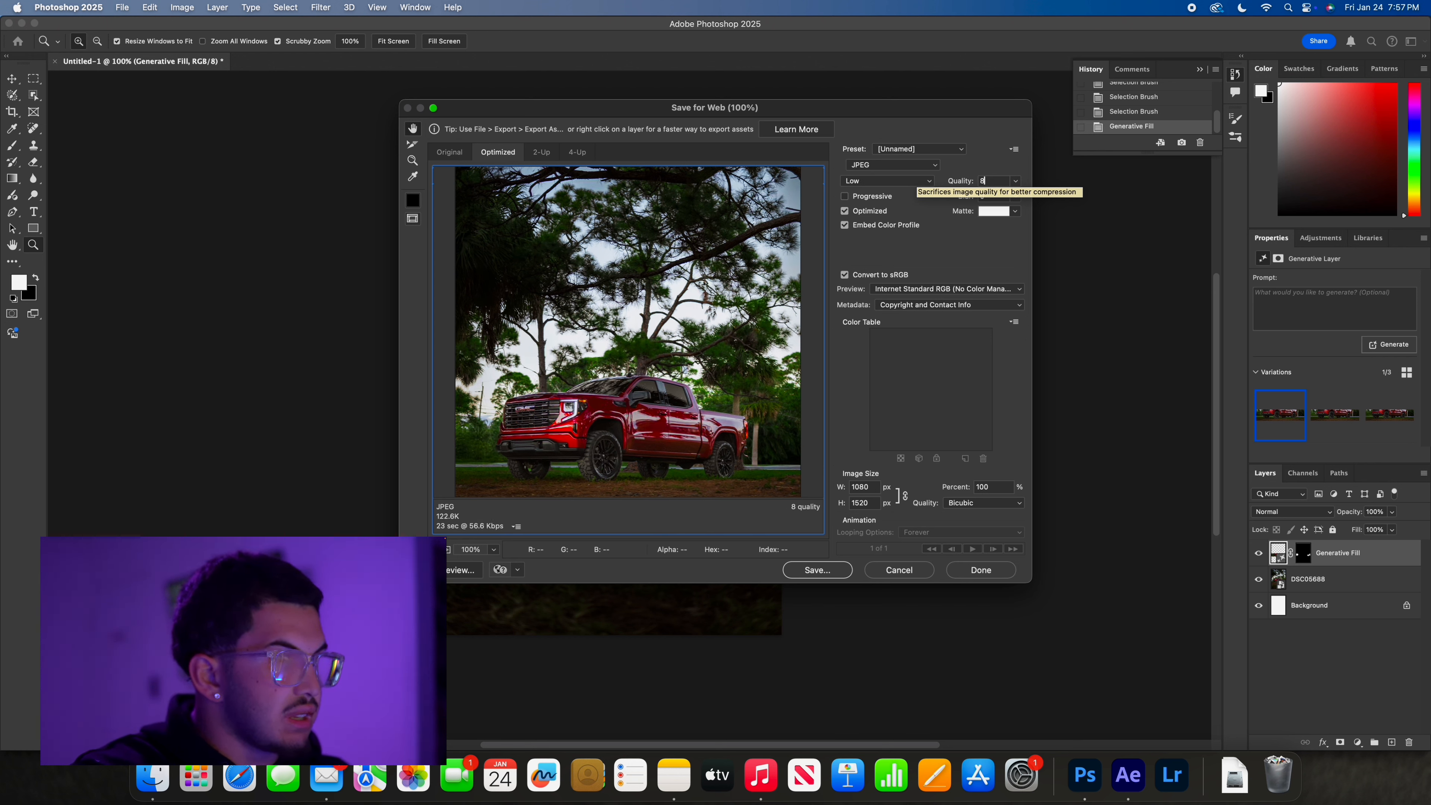
{"action": "type", "text": "6"}
{"action": "key", "text": "BackSpace"}
{"action": "type", "text": "7"}
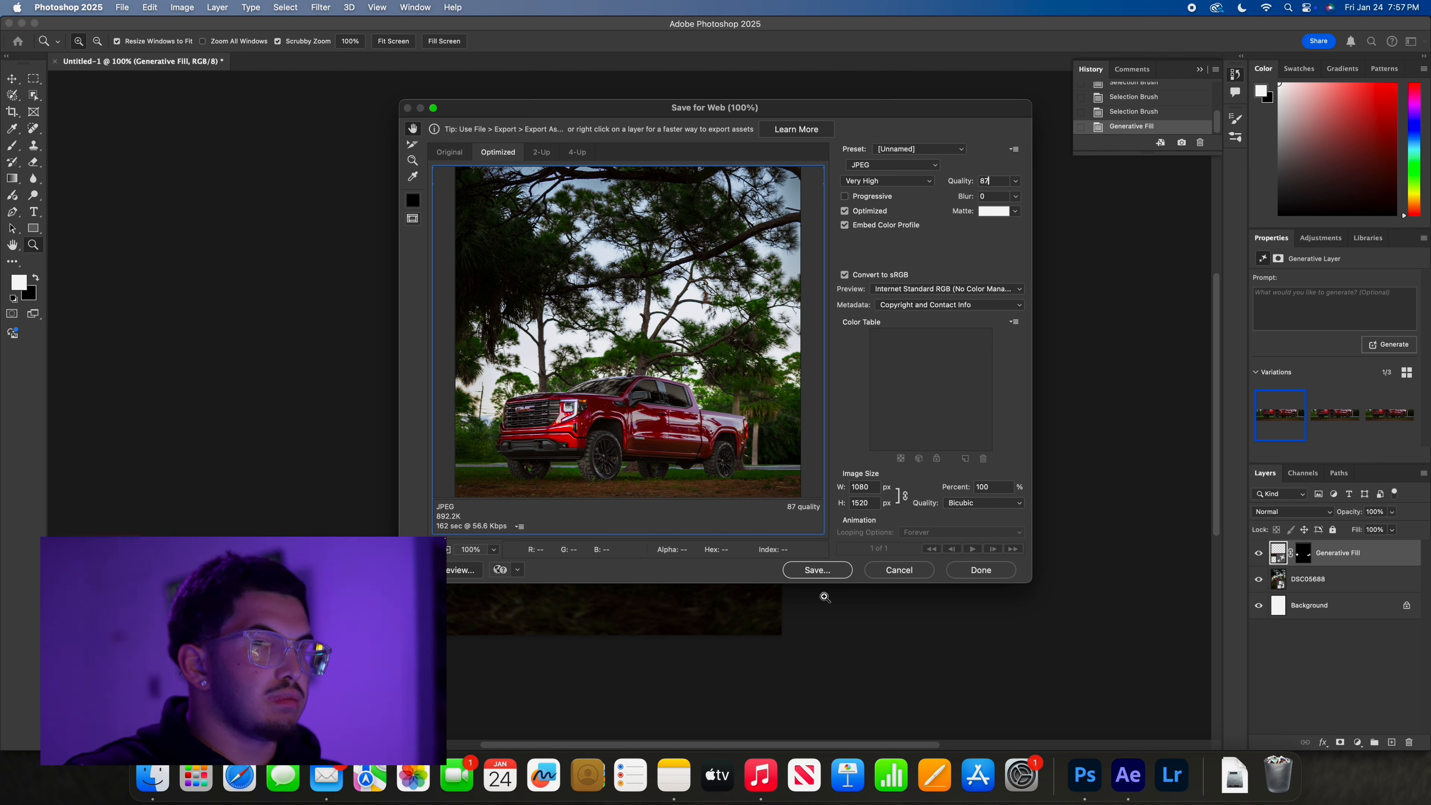
{"action": "left_click", "coordinate": [816, 569]}
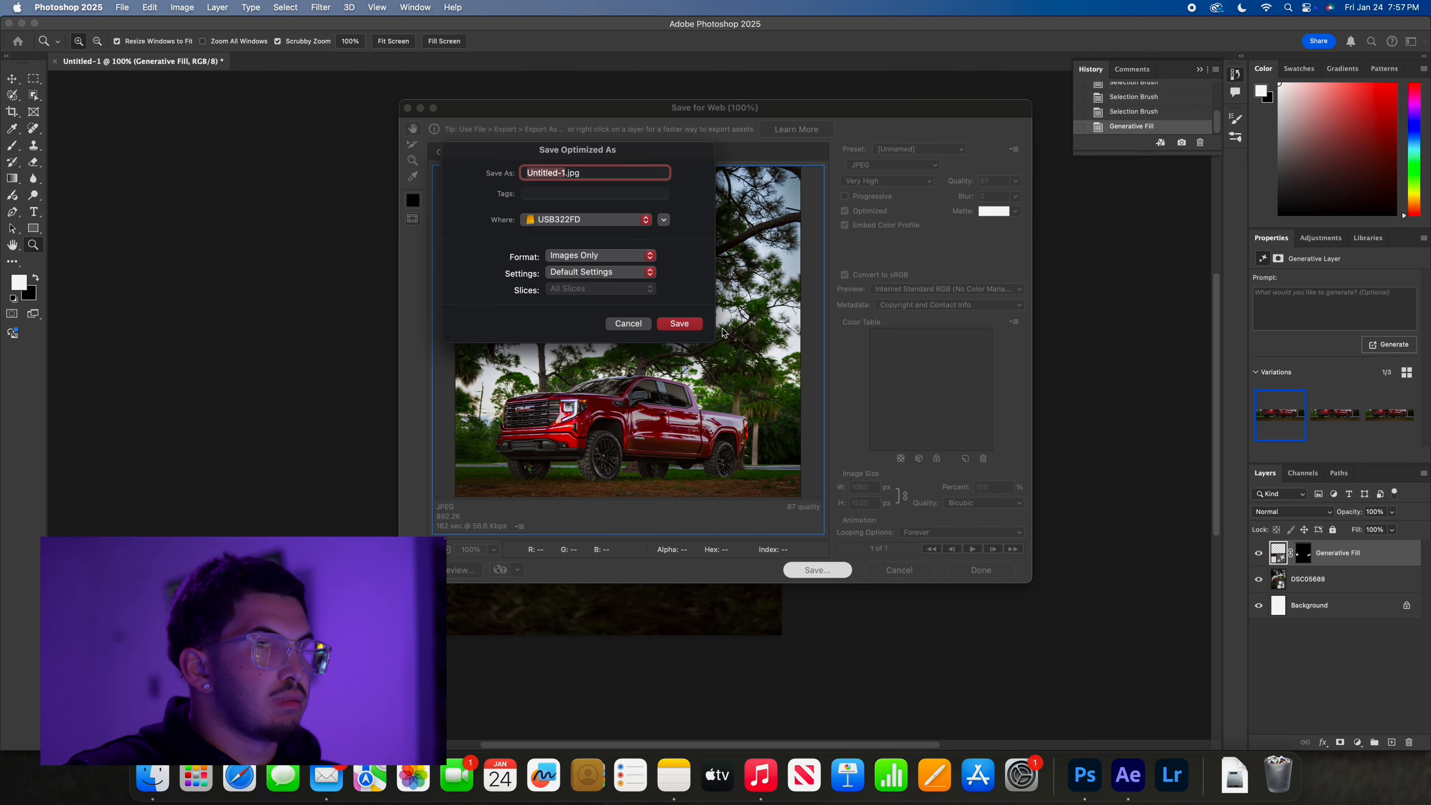
{"action": "left_click", "coordinate": [682, 323]}
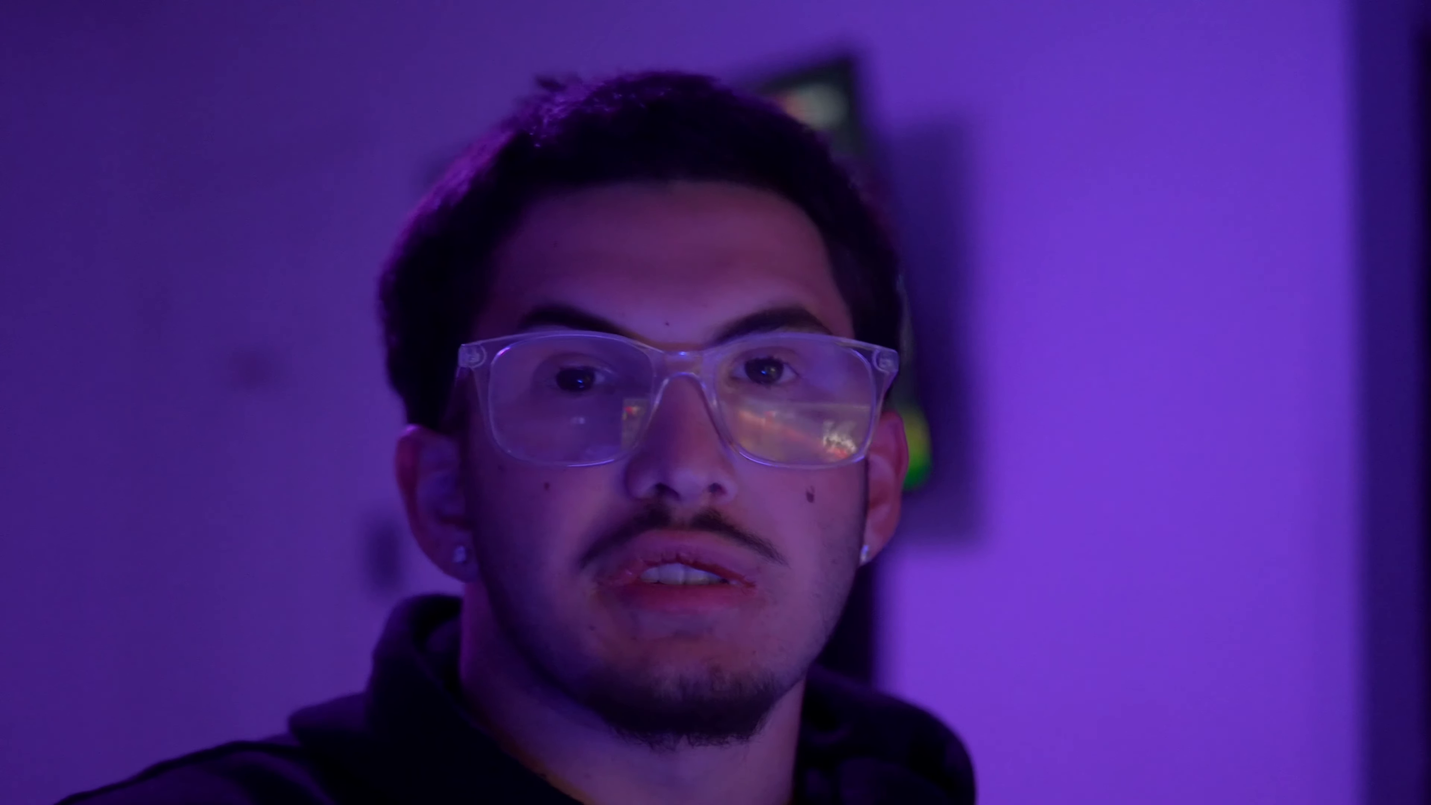